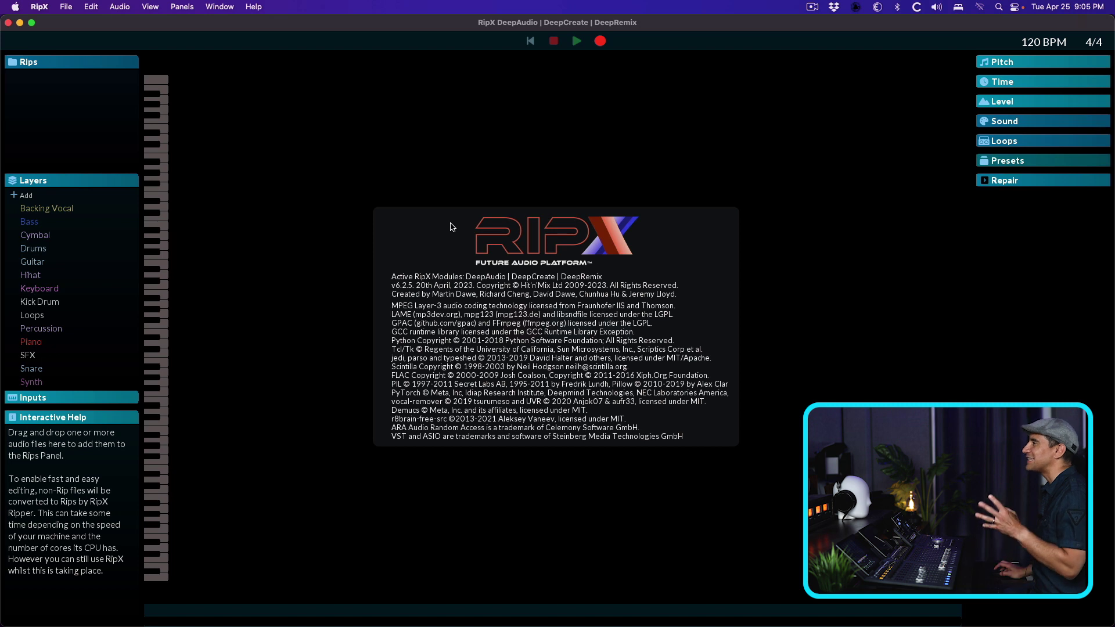
Rip the Just the two of us (excerpt) song into voice and other-instruments stems at highest quality, saving stems only
left_click(453, 226)
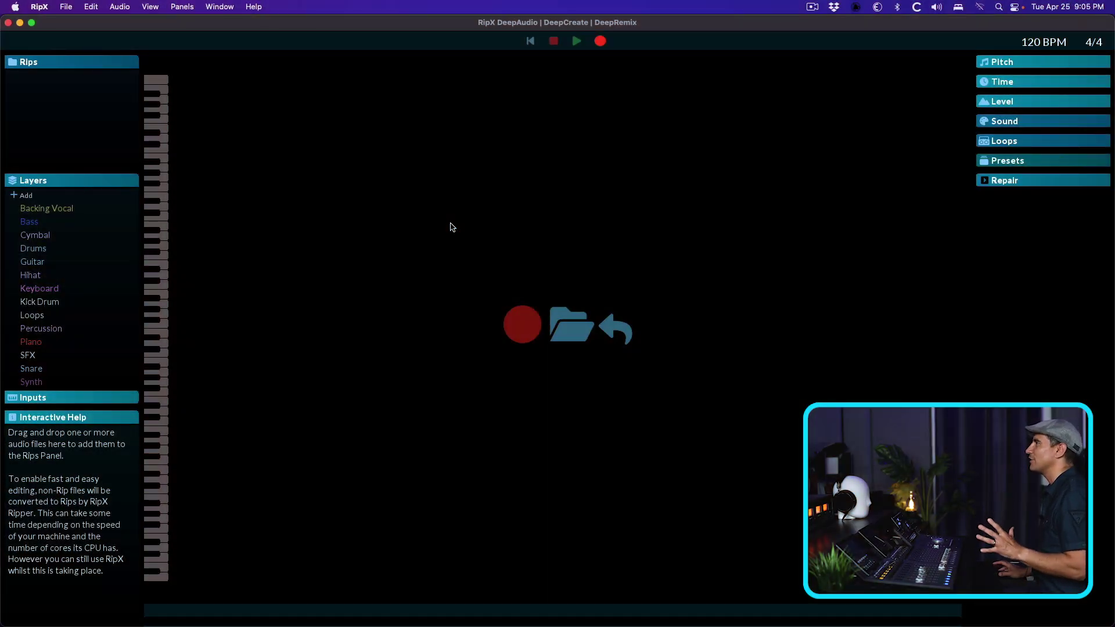
left_click(577, 338)
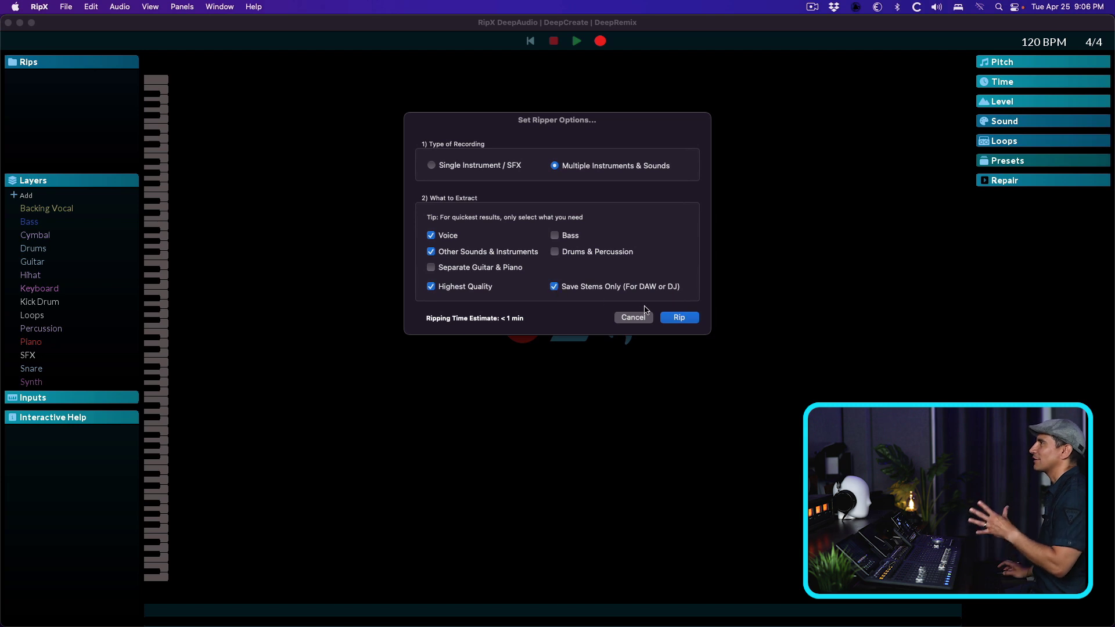
left_click(671, 317)
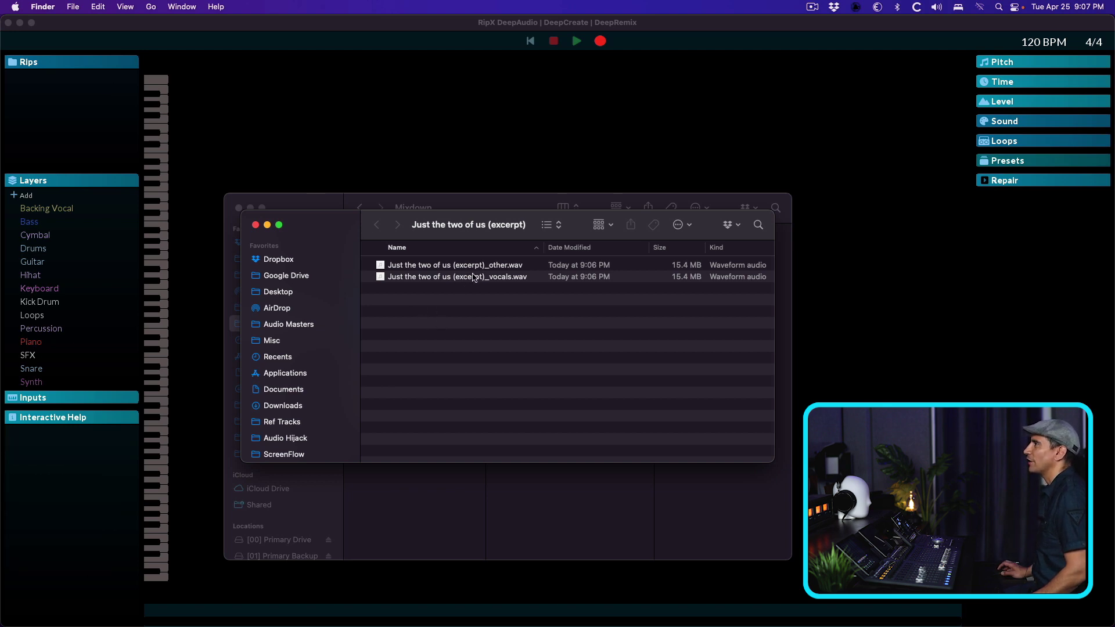
left_click(459, 105)
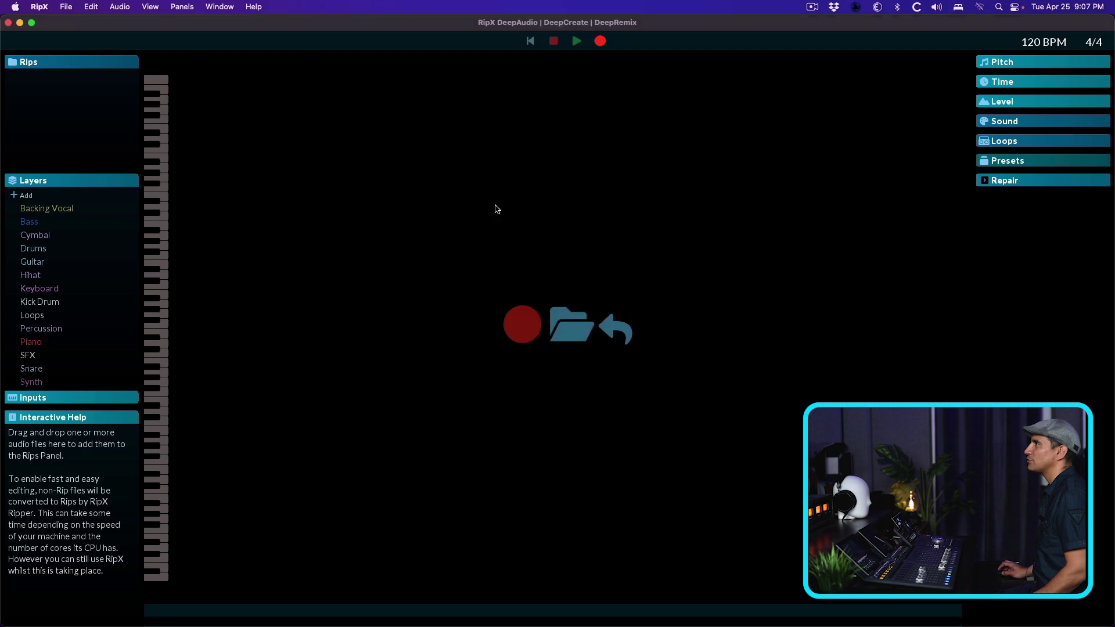
Rip Just the two of us (excerpt).wav into voice, bass, drums, guitar, piano and other stems at highest quality, saving stems only
left_click(568, 318)
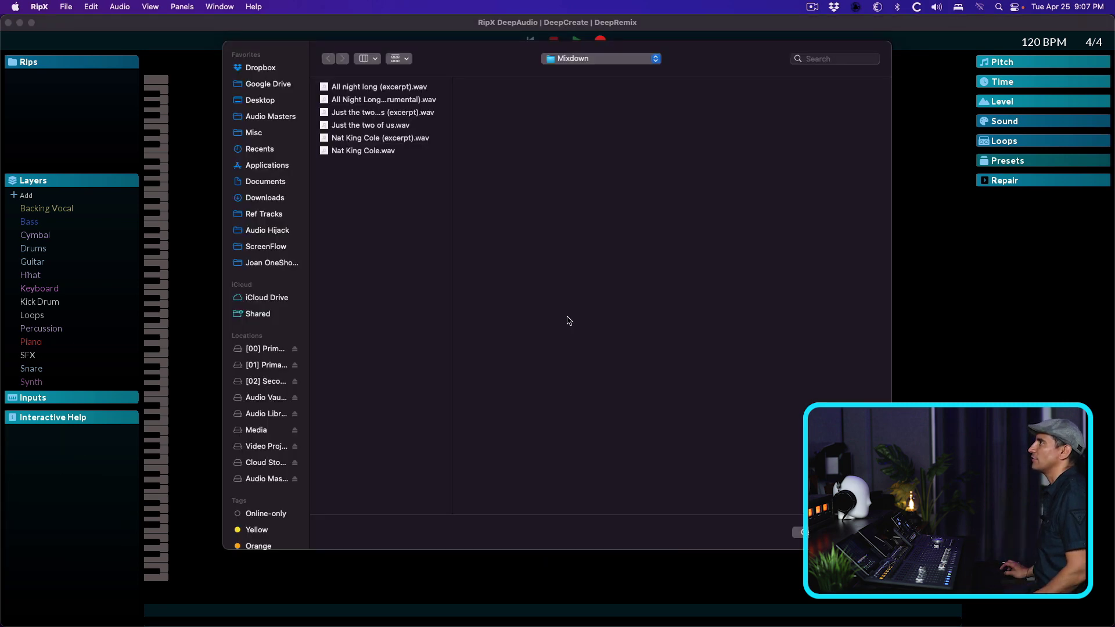
left_click(416, 114)
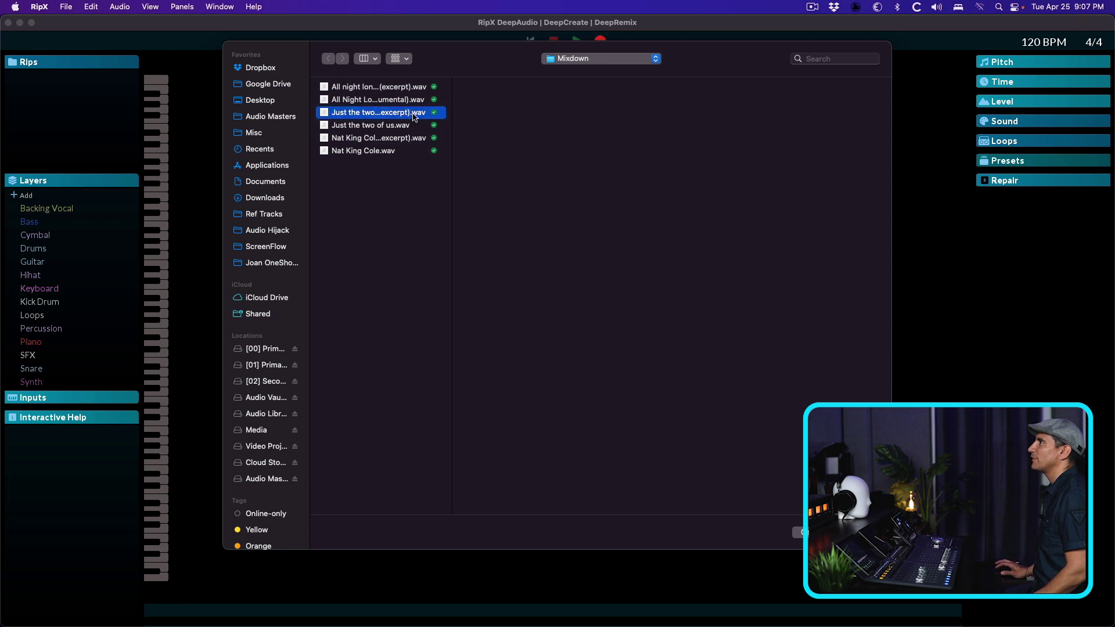
double_click(415, 114)
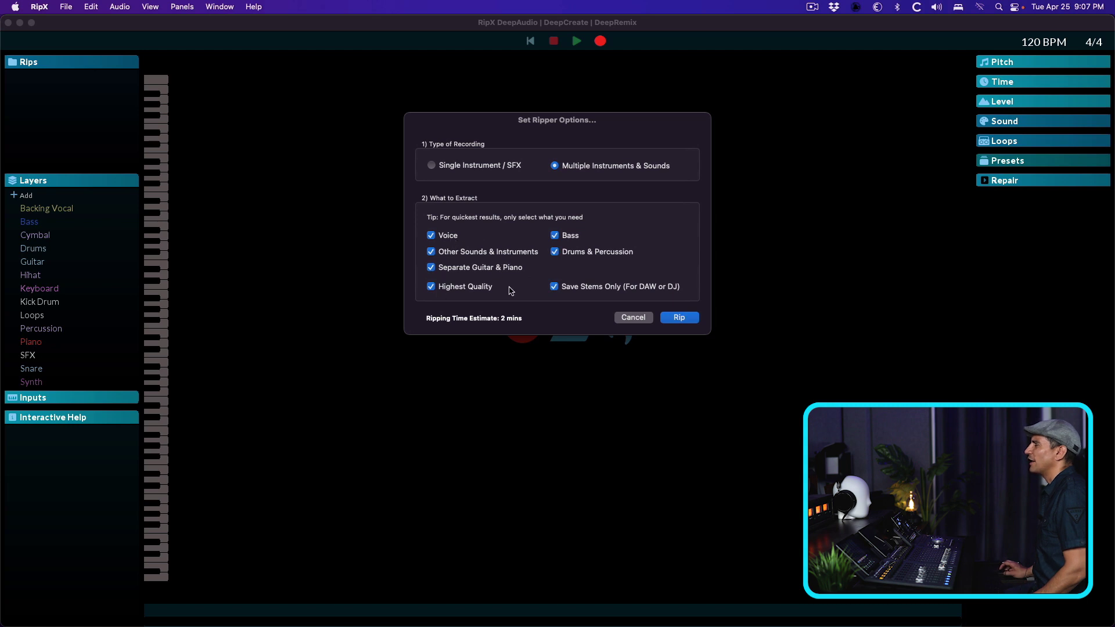
left_click(679, 318)
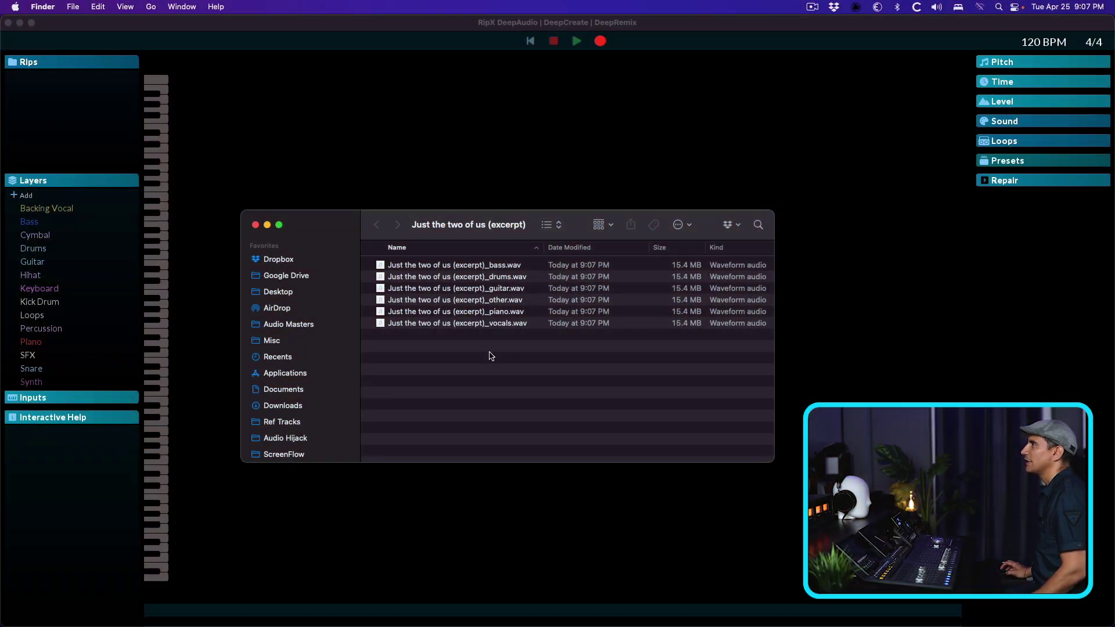
left_click(498, 173)
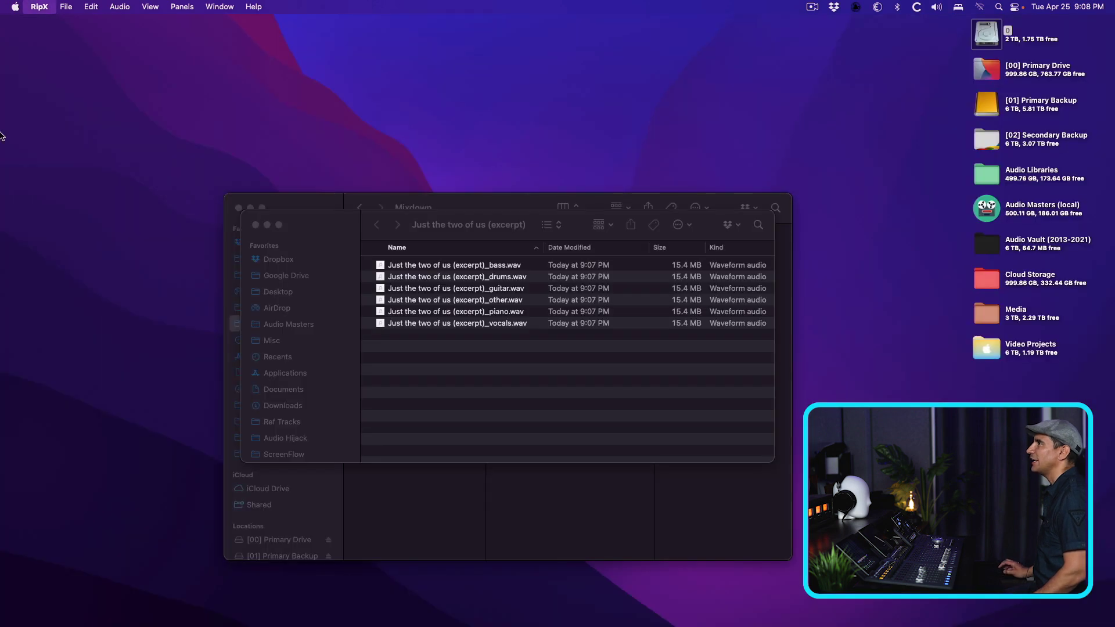
Switch to Logic Pro and create a new project with one audio track on Input 1
mouse_move(2, 135)
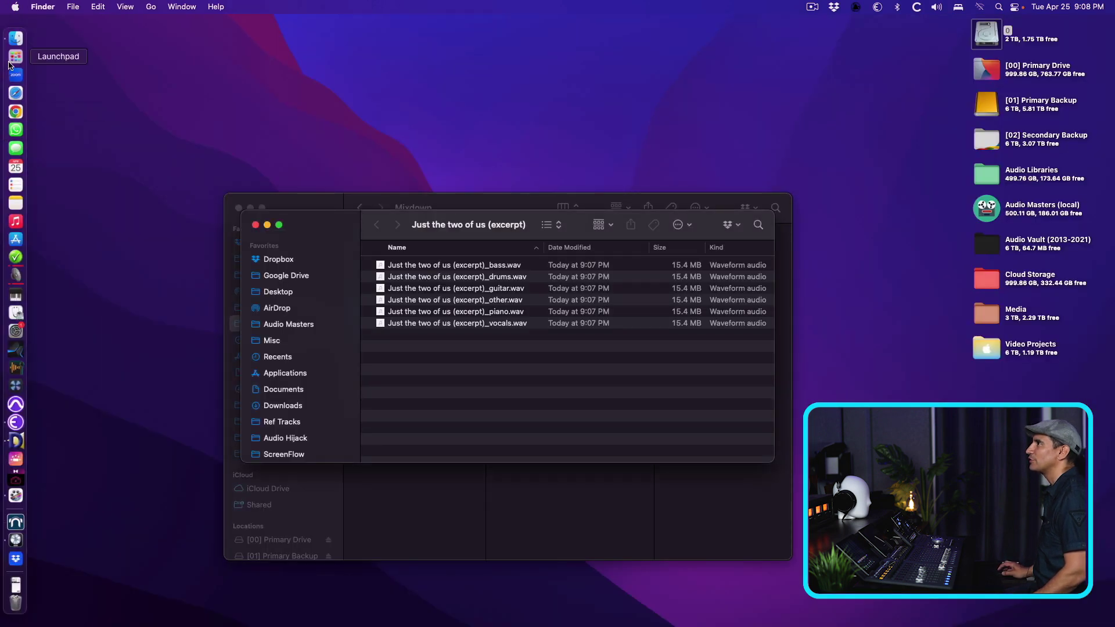
left_click(15, 540)
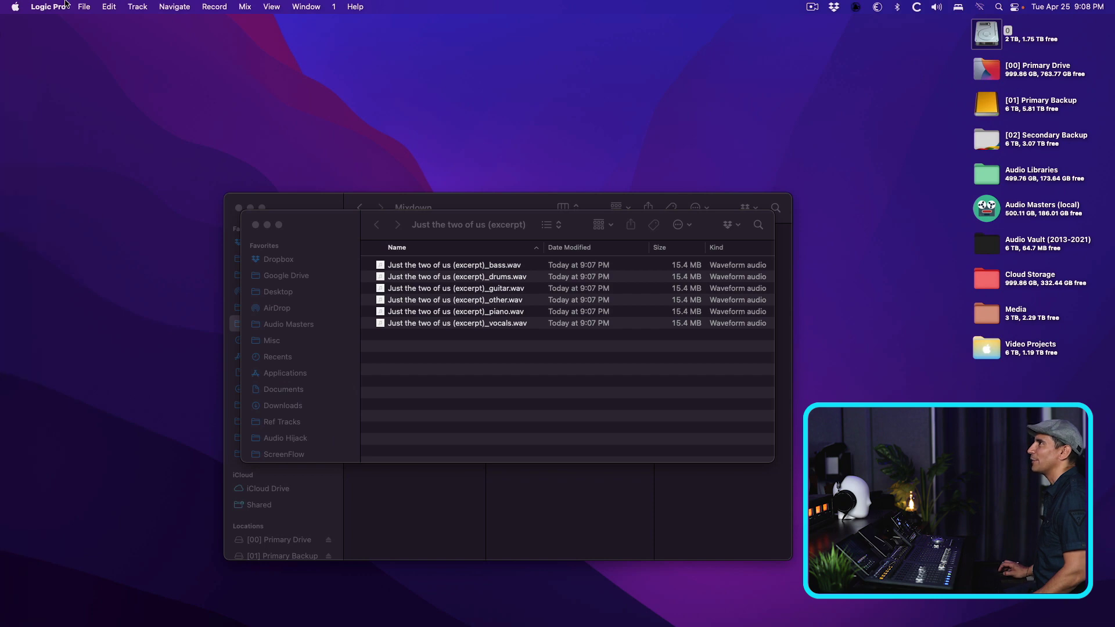
left_click(84, 6)
left_click(85, 25)
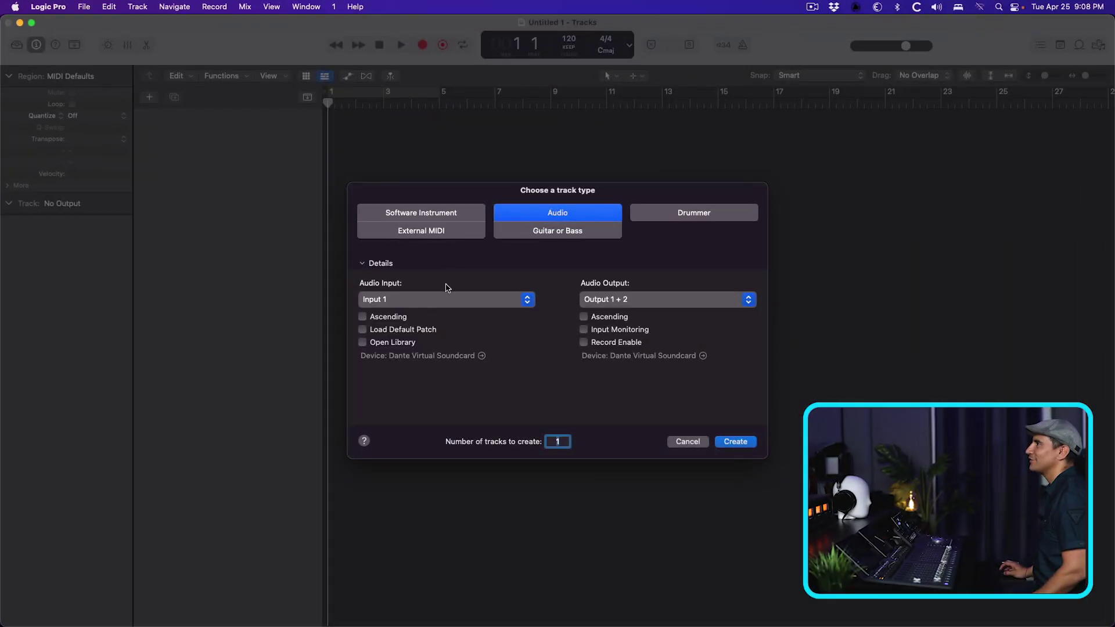
left_click(733, 442)
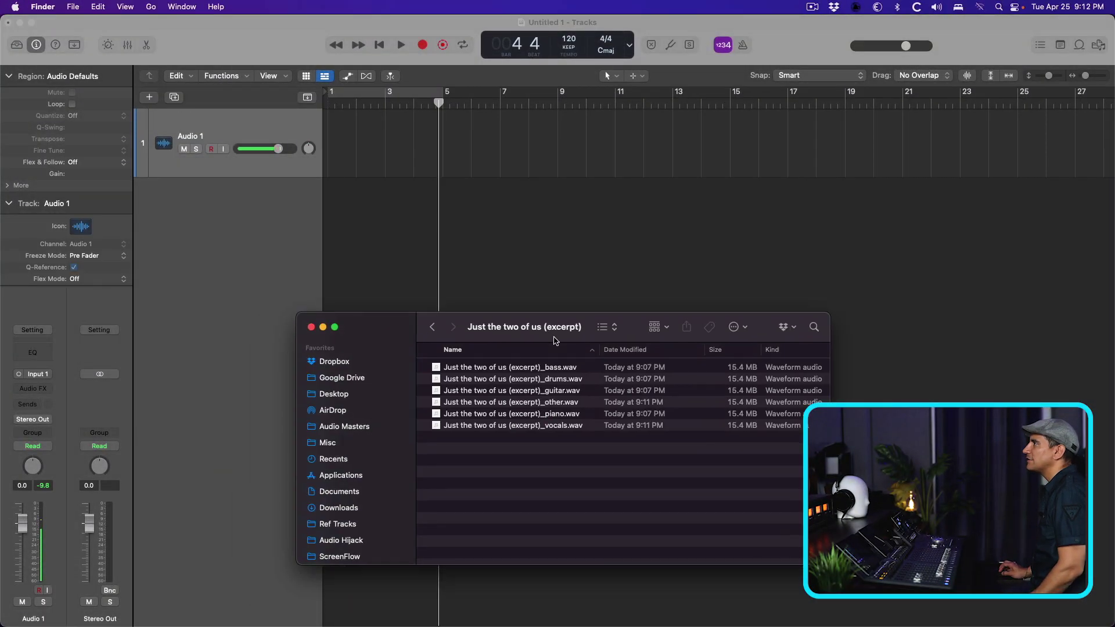
Import the six Just the two of us (excerpt) stems onto new tracks and delete the empty Audio 1 track
left_click_drag(565, 449, 325, 232)
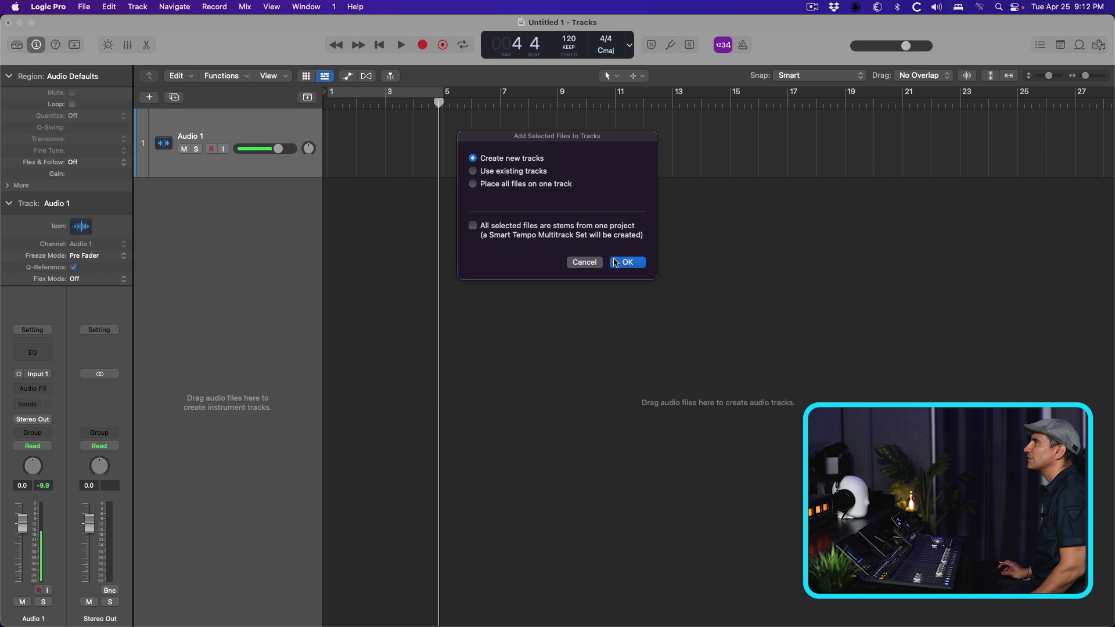
left_click(615, 263)
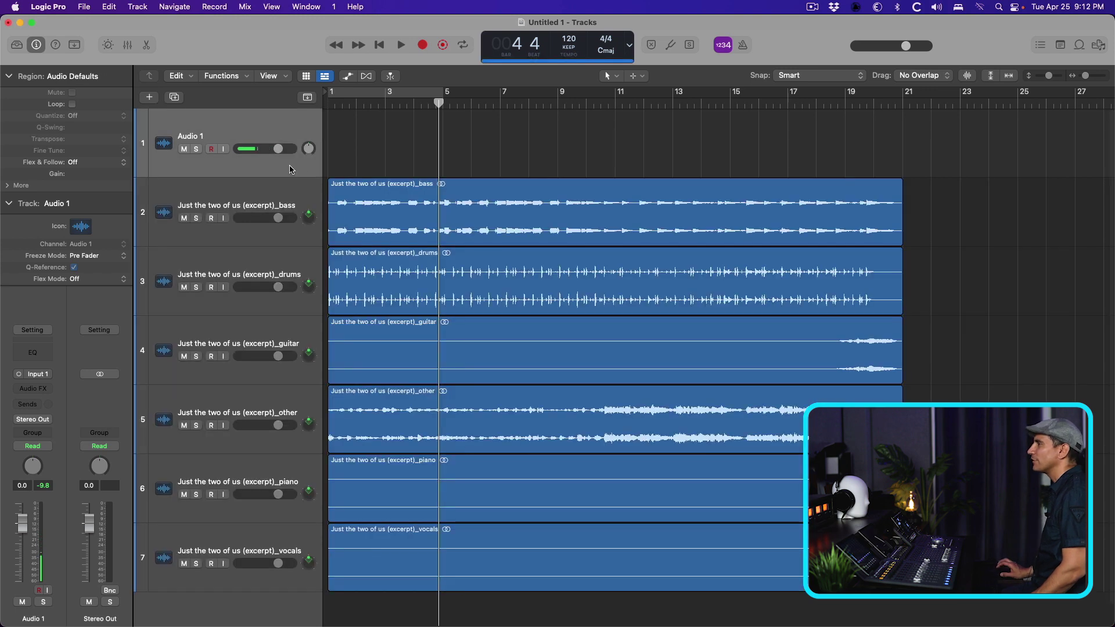
key("super+BackSpace")
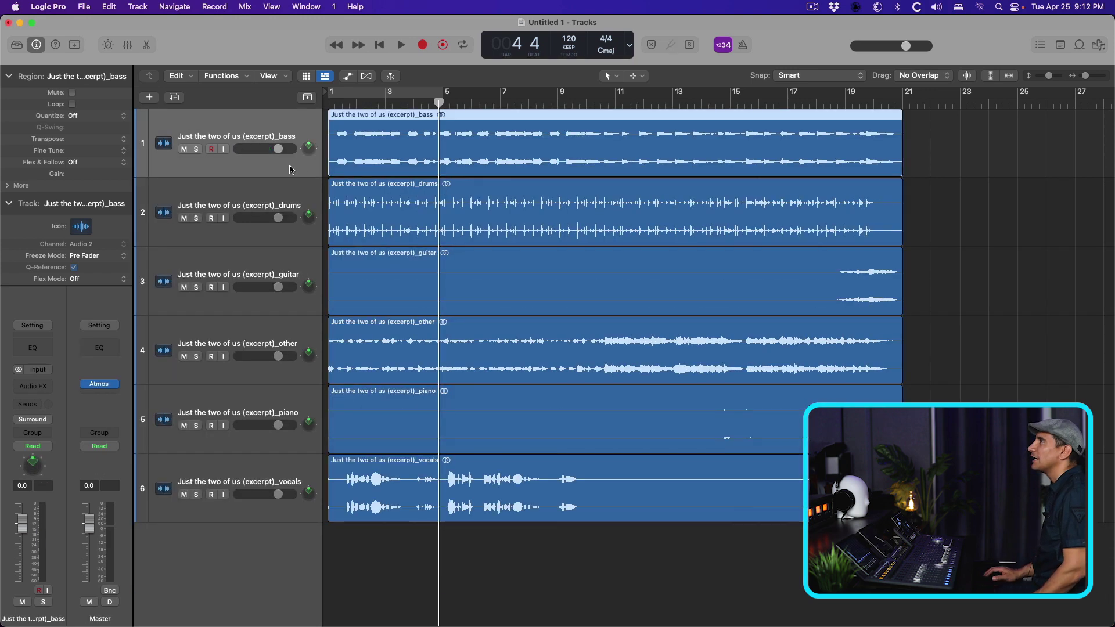
Try the Dolby Renderer as the Atmos plug-in's monitoring format, and return it to Apple Renderer (Standard Spatial Audio Profile)
left_click(101, 384)
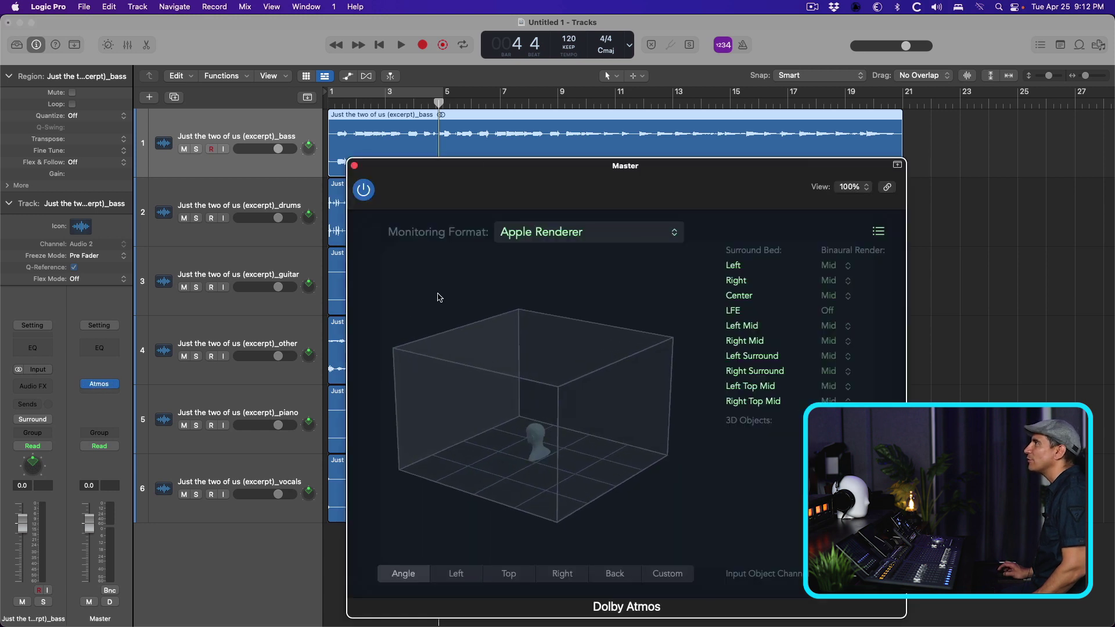
left_click(591, 233)
left_click(625, 257)
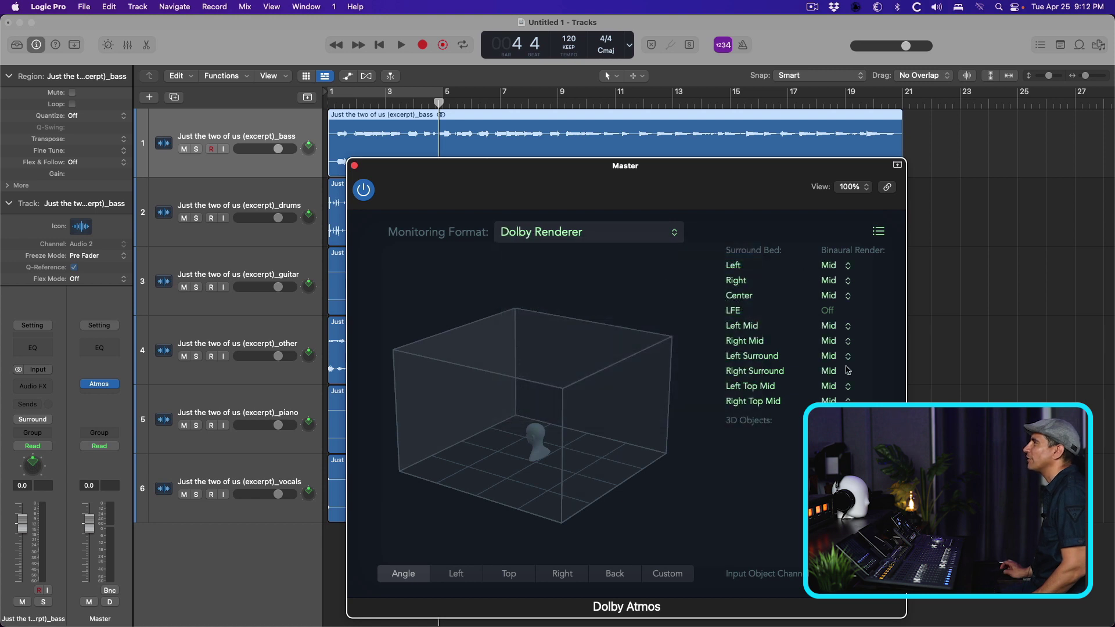
left_click(674, 237)
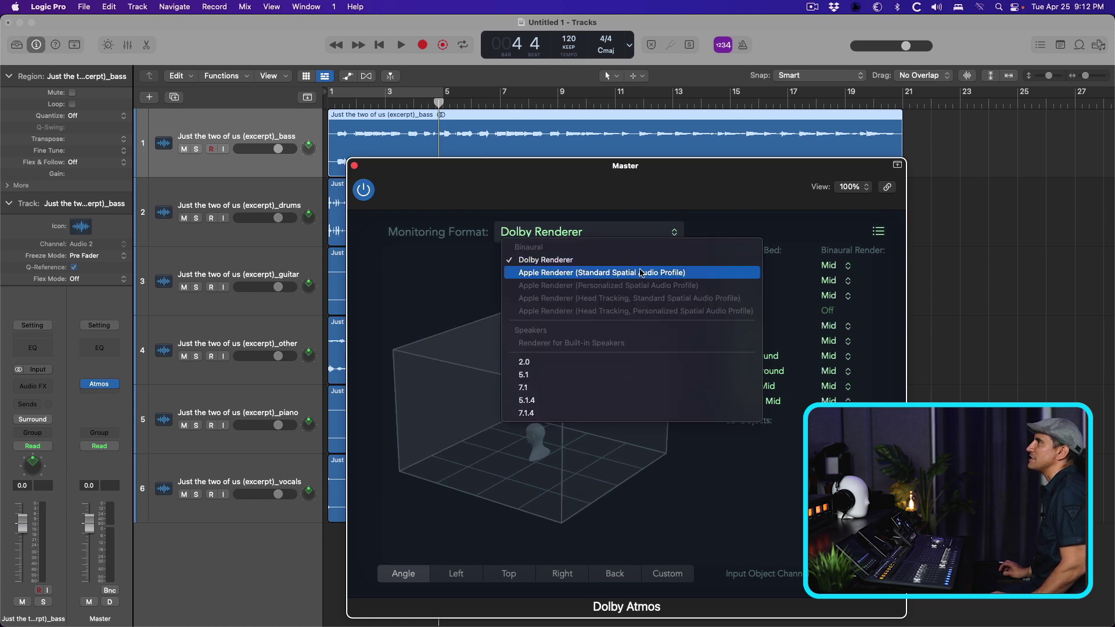
left_click(639, 271)
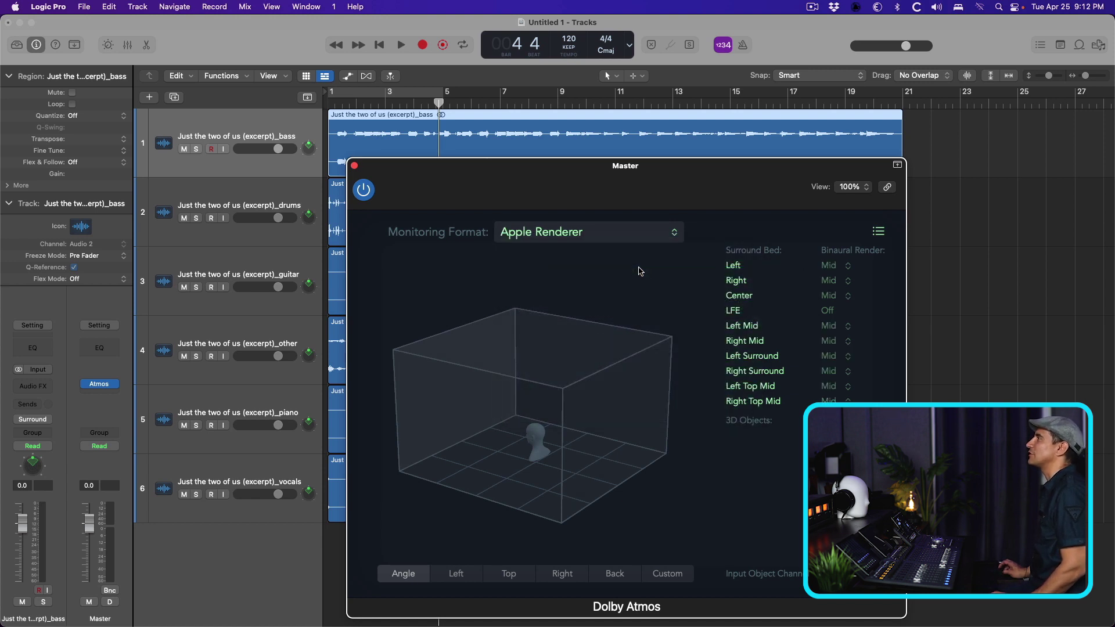
left_click(354, 166)
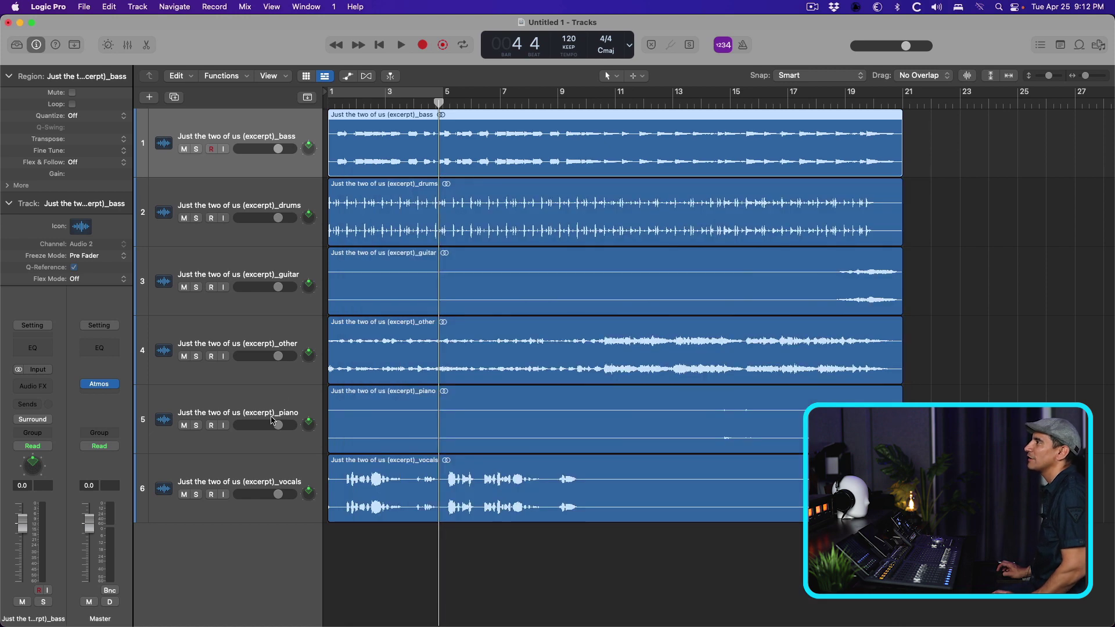
Select all six stem tracks and lower their volume together to -6.2 dB
left_click(266, 464)
key("super+a")
left_click_drag(279, 149, 273, 149)
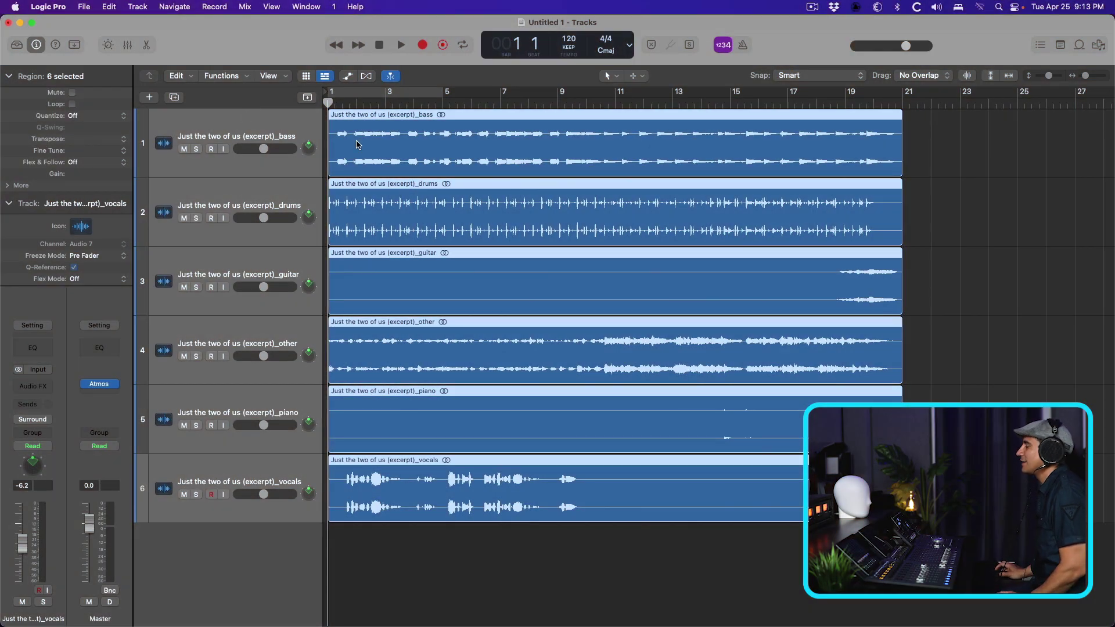
Play the stems from the start and check their channel levels in the mixer
key("space")
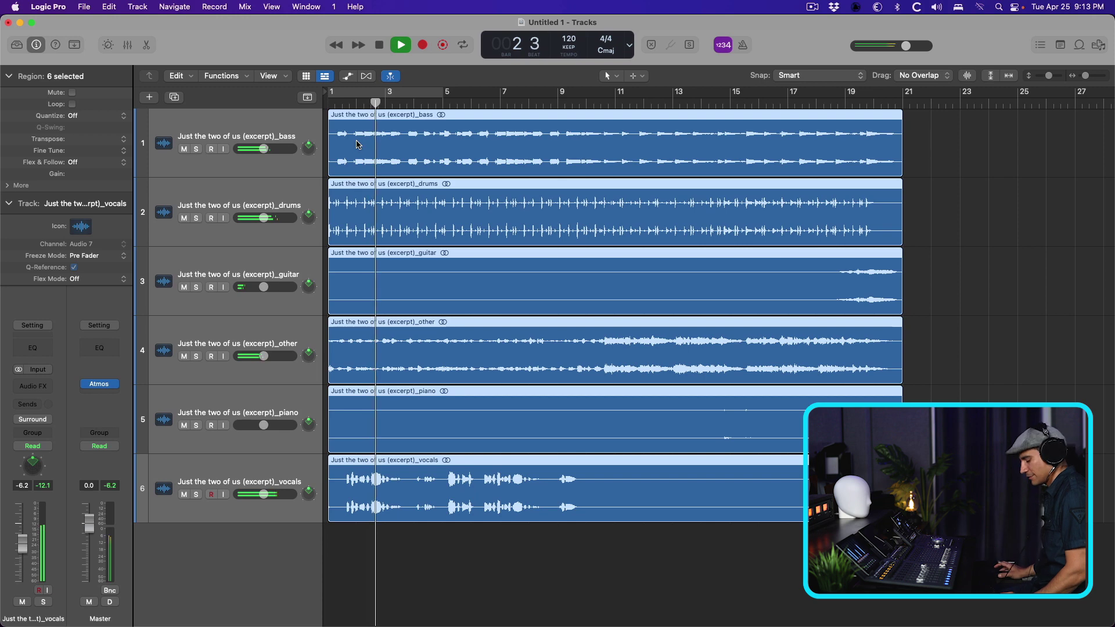
key("x")
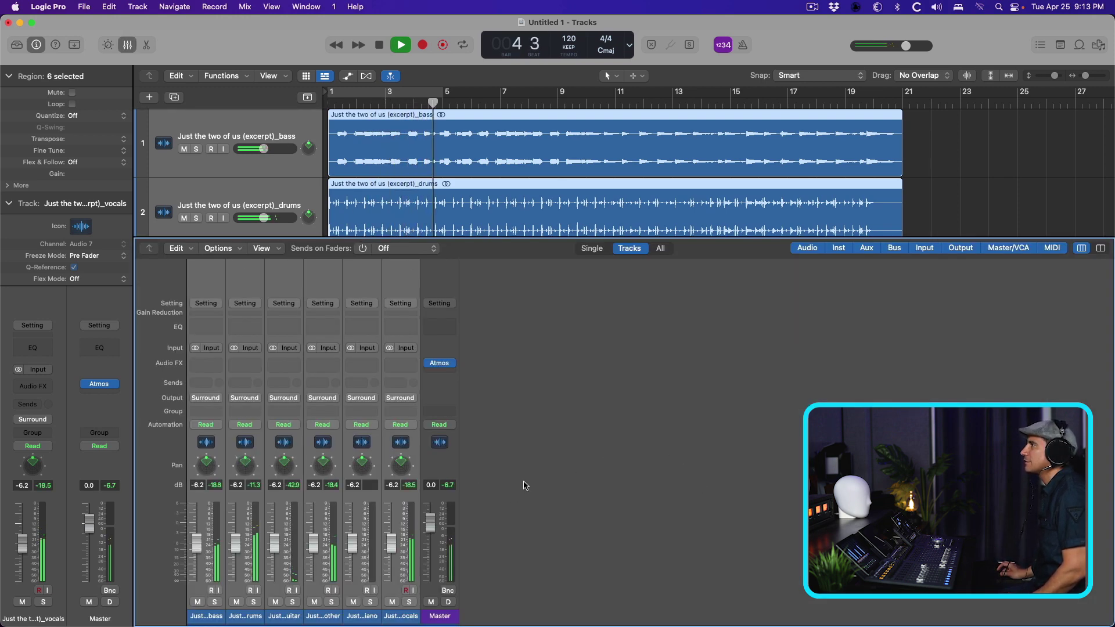
key("x")
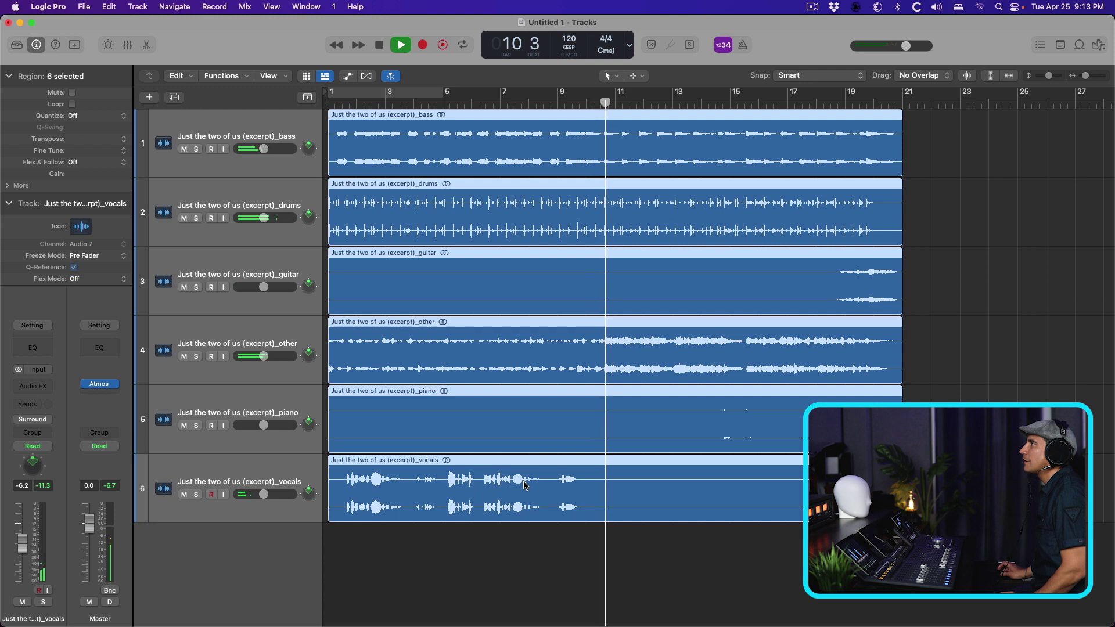
key("space")
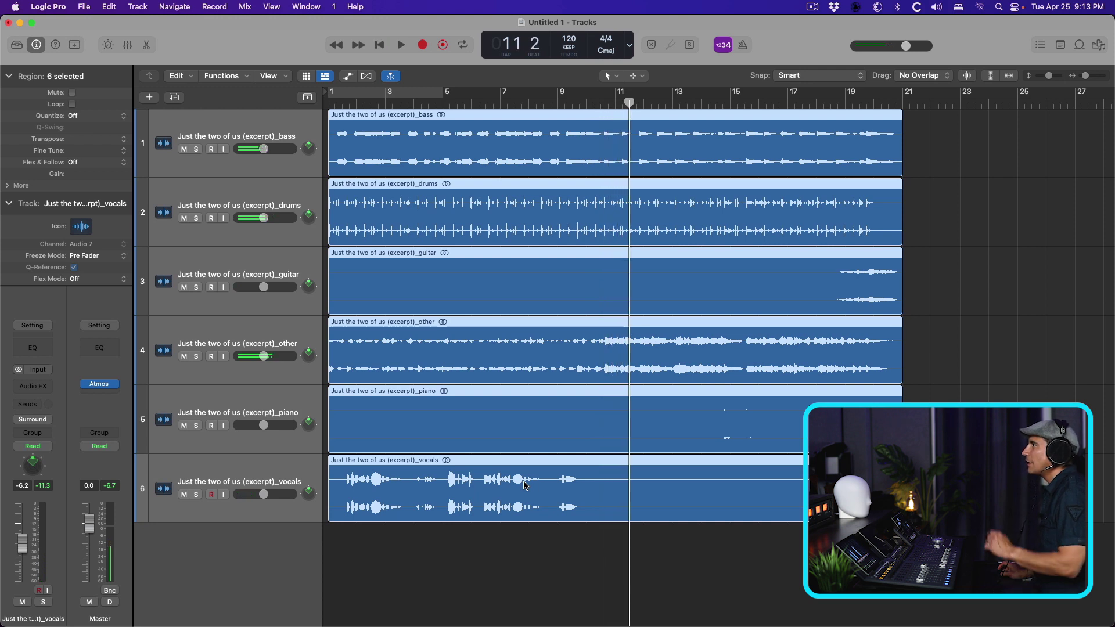
Set the Surround Panner spread of the vocals track to 0°
left_click(279, 472)
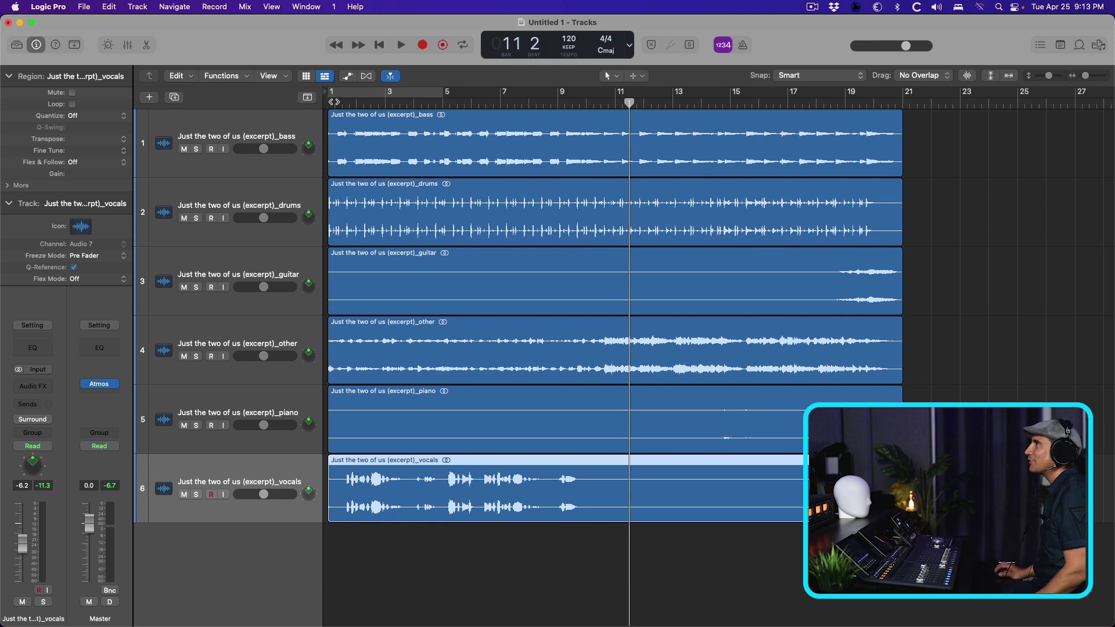
double_click(35, 471)
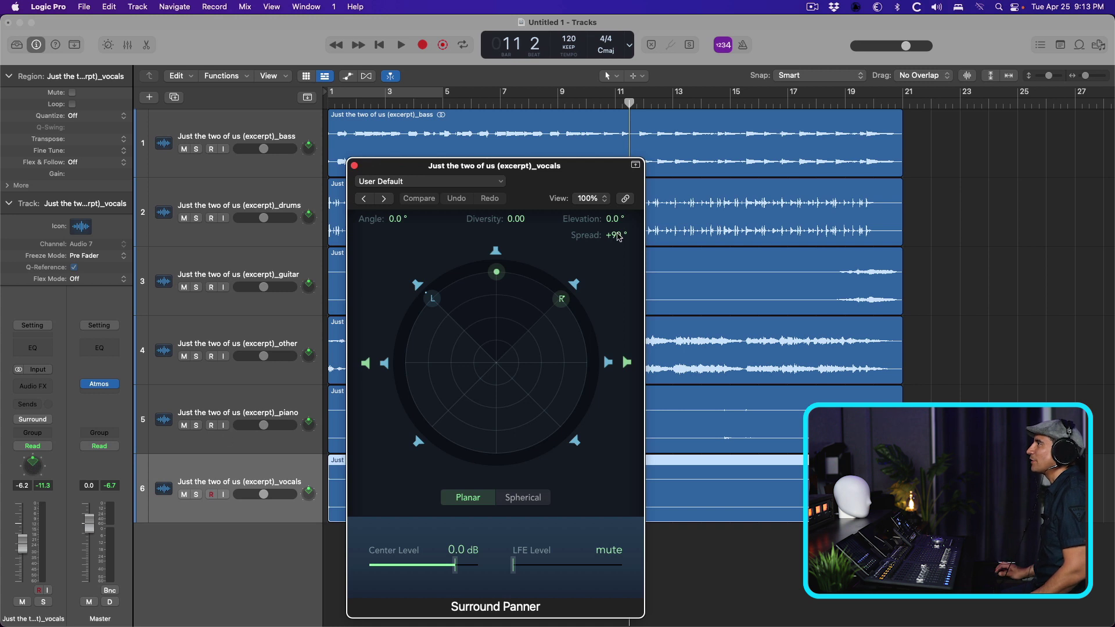
type("0")
key("Return")
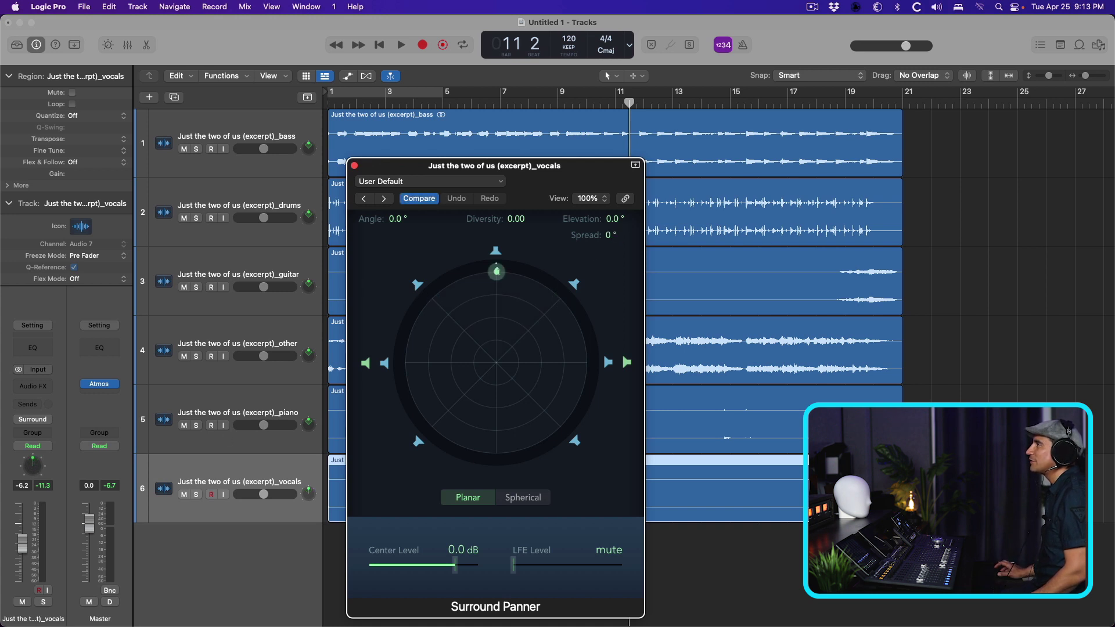
left_click(354, 166)
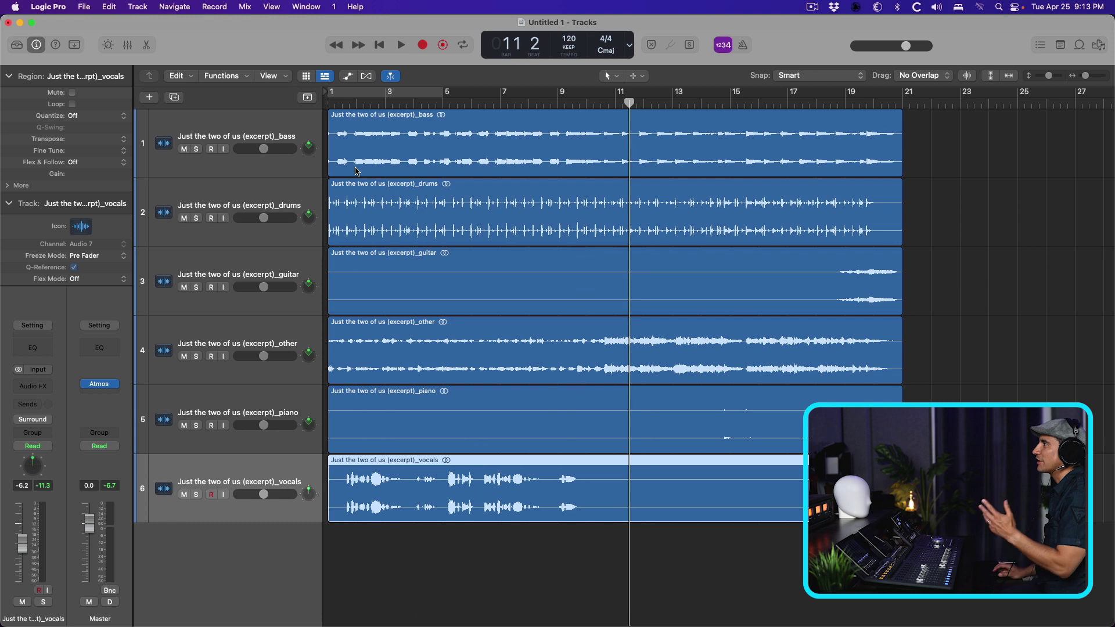
Send the vocals track to Bus 1 and insert a Stereo->7.1.2 Space Designer on its aux channel
scroll(375, 381, "left", 1)
left_click(334, 105)
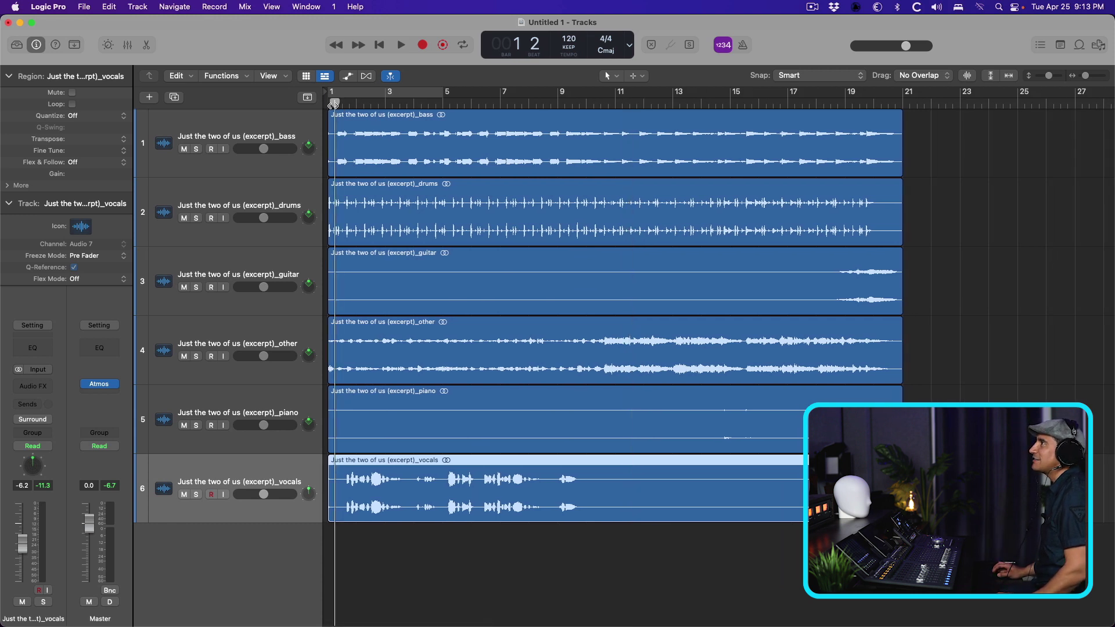
left_click(31, 406)
mouse_move(48, 422)
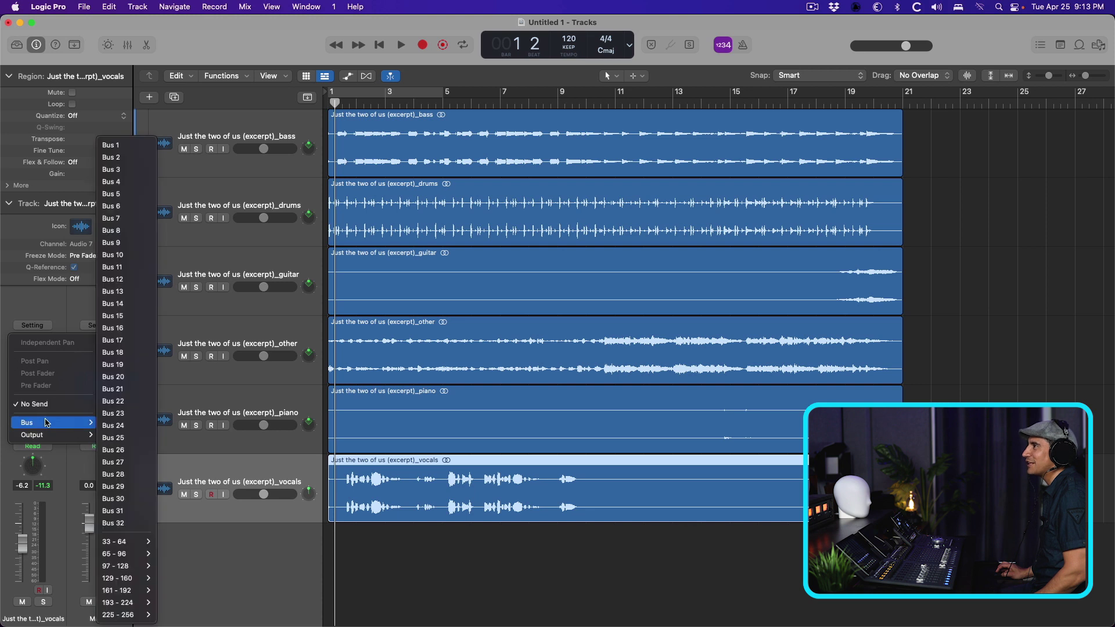
left_click(138, 146)
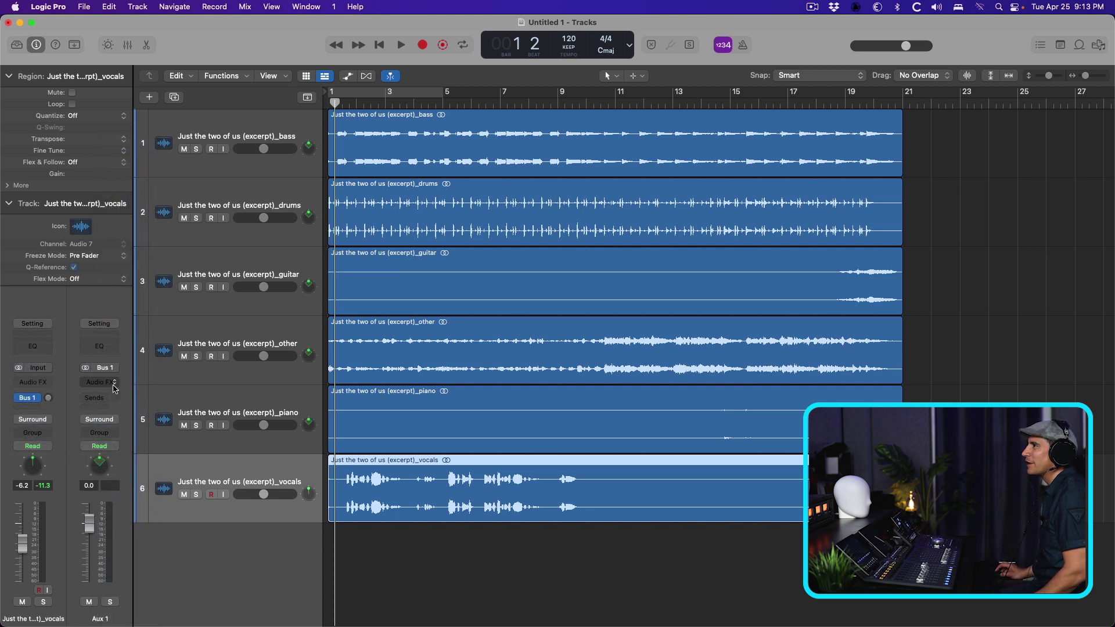
left_click(113, 385)
mouse_move(186, 438)
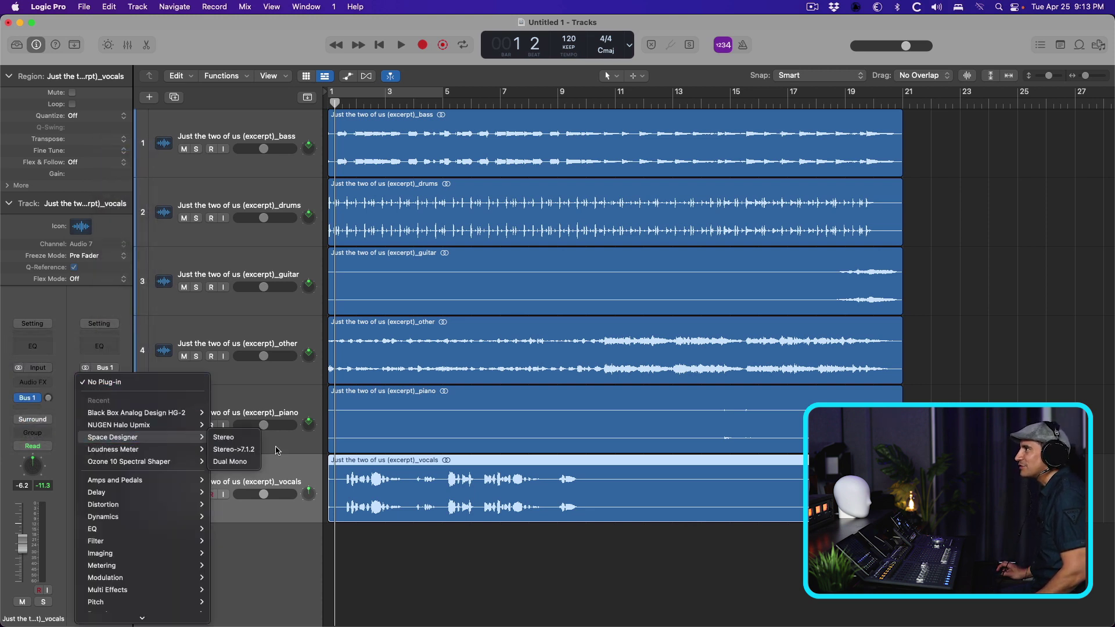
left_click(233, 450)
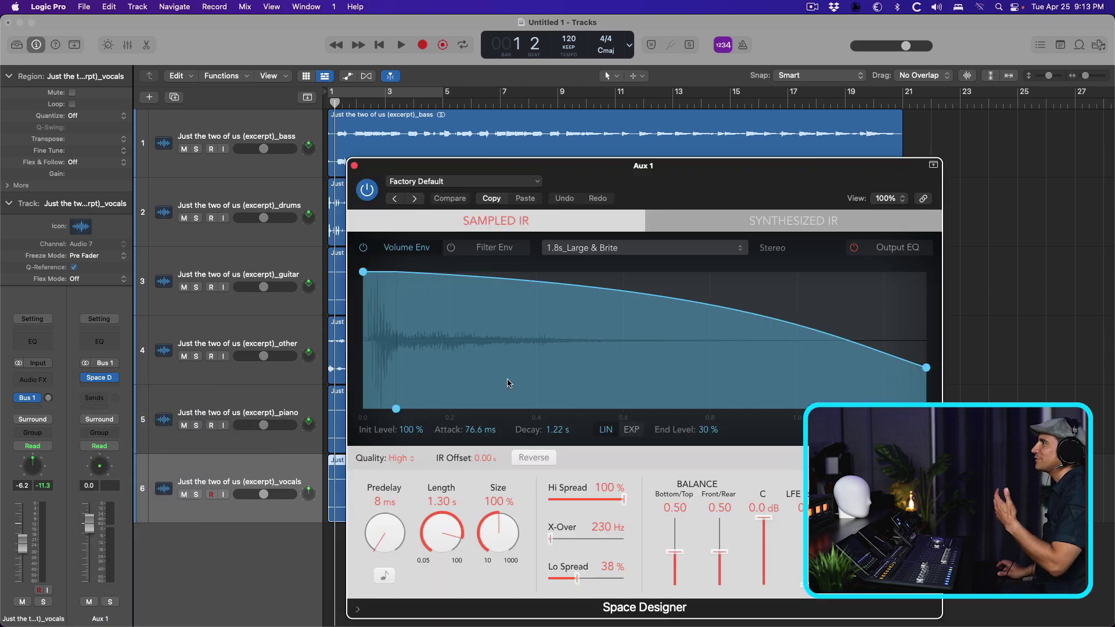
Load the 1.7s Blue Plate preset from the medium plate reverbs in Space Designer and set its predelay to 102 ms
left_click_drag(473, 176, 381, 84)
left_click(376, 91)
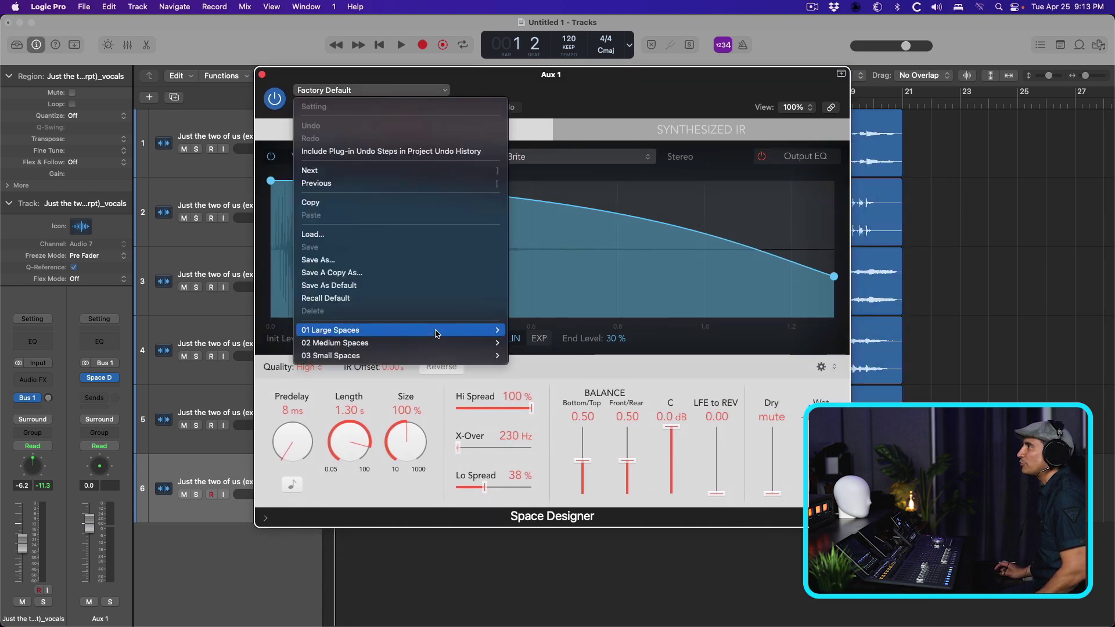
mouse_move(430, 342)
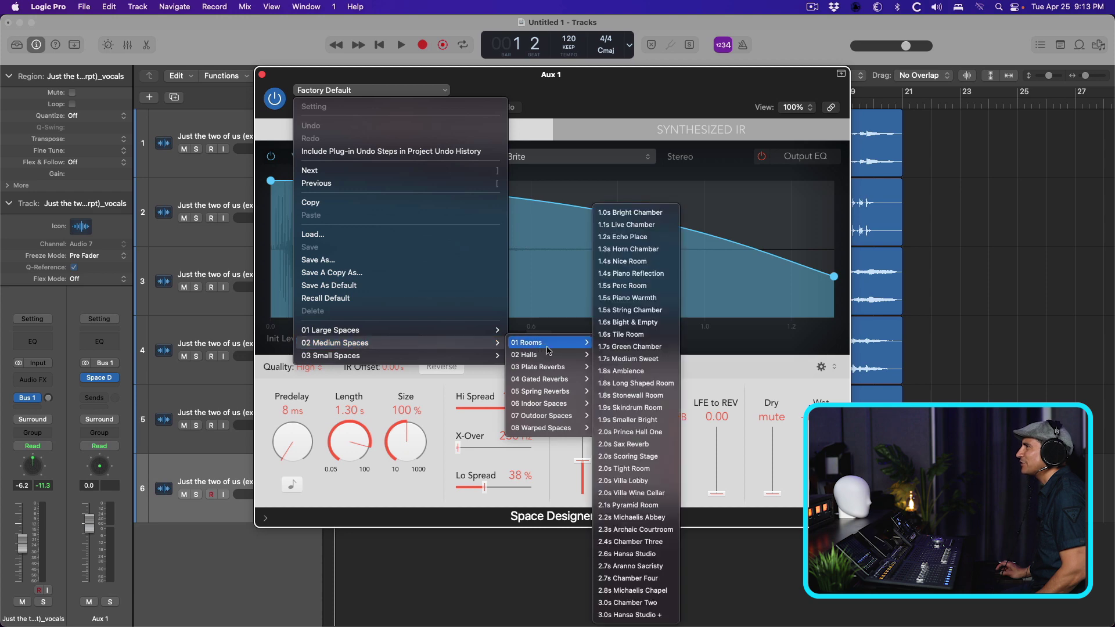
mouse_move(553, 369)
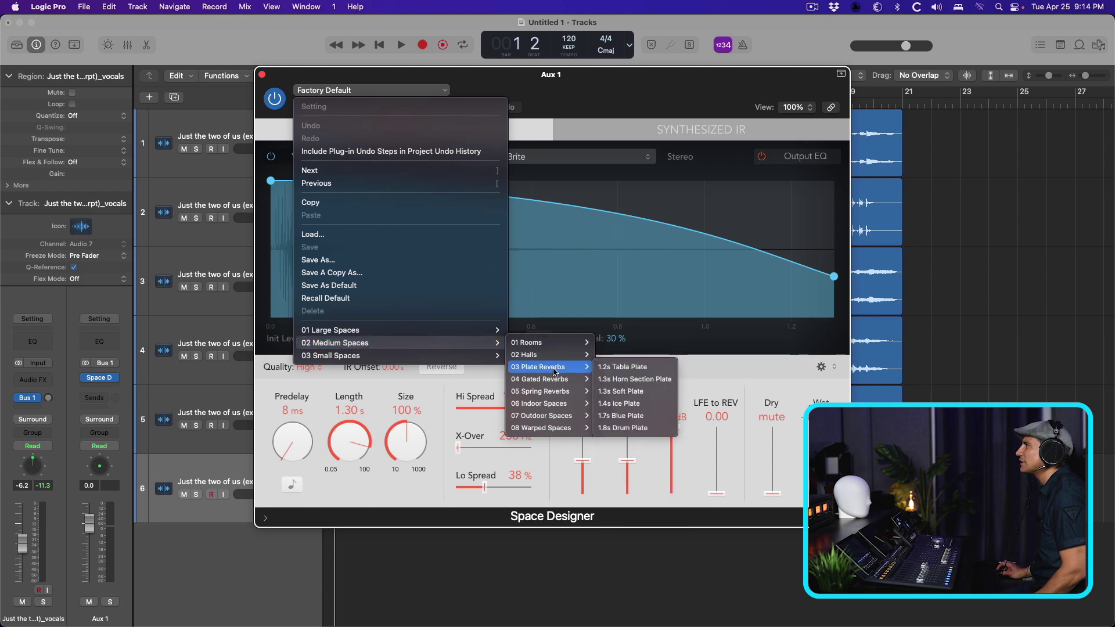
left_click(648, 418)
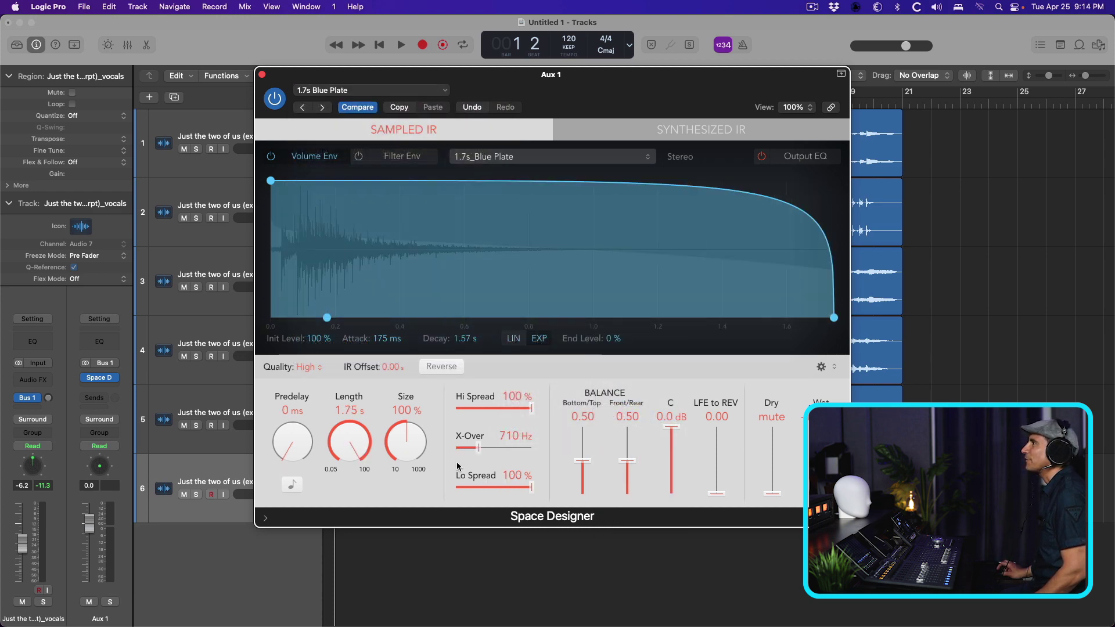
left_click_drag(304, 437, 302, 434)
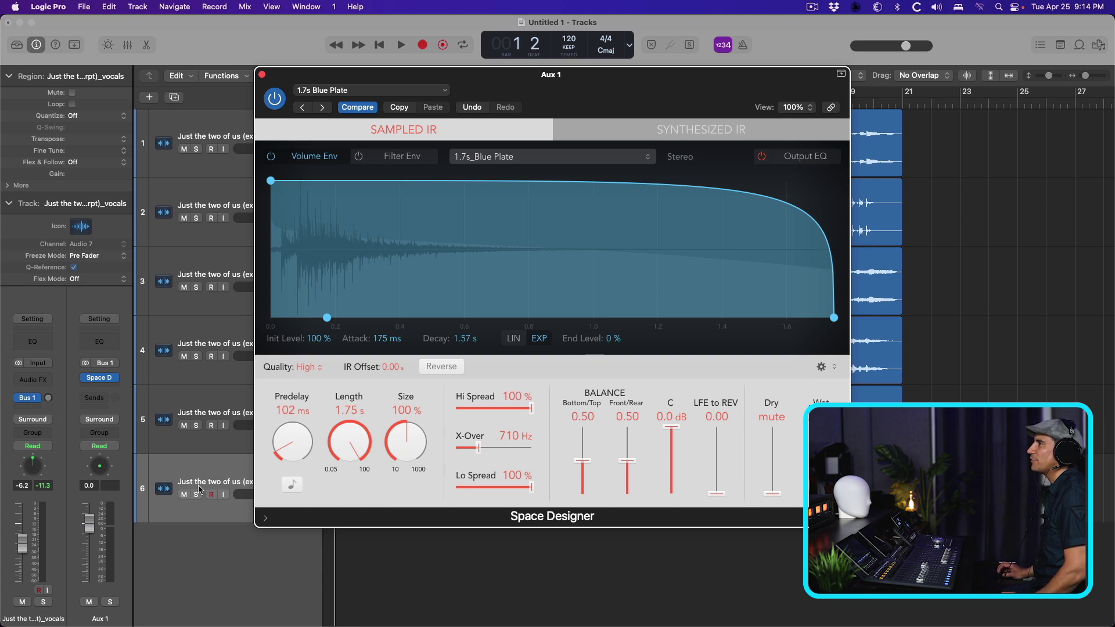
Set the vocals track's Bus 1 send to about -19.1 dB during playback, and close the Space Designer window
key("space")
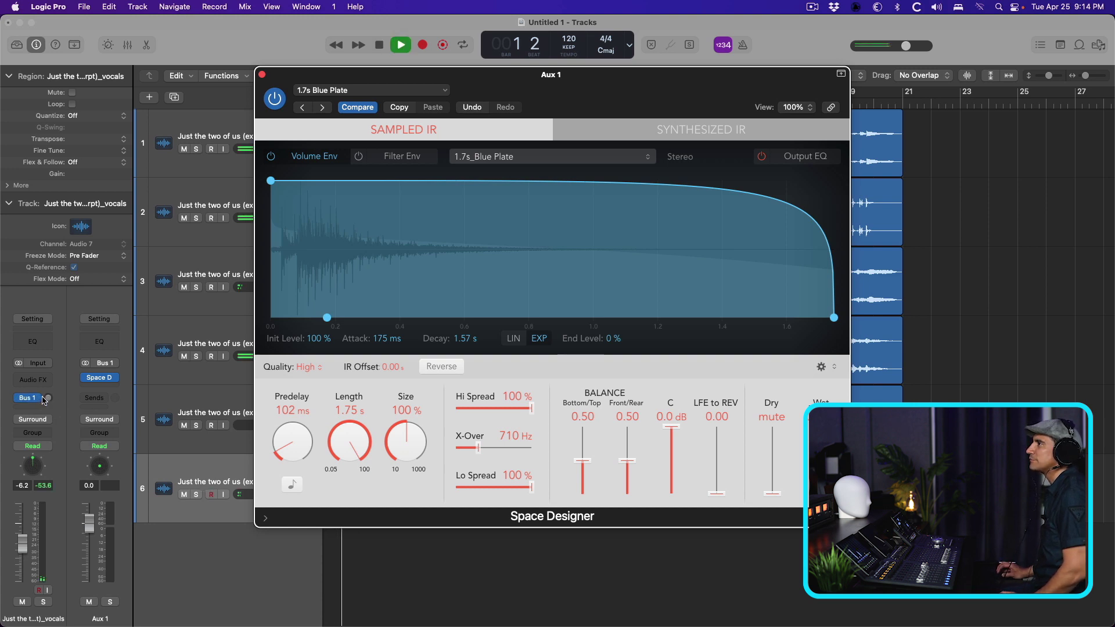
left_click_drag(47, 394, 51, 364)
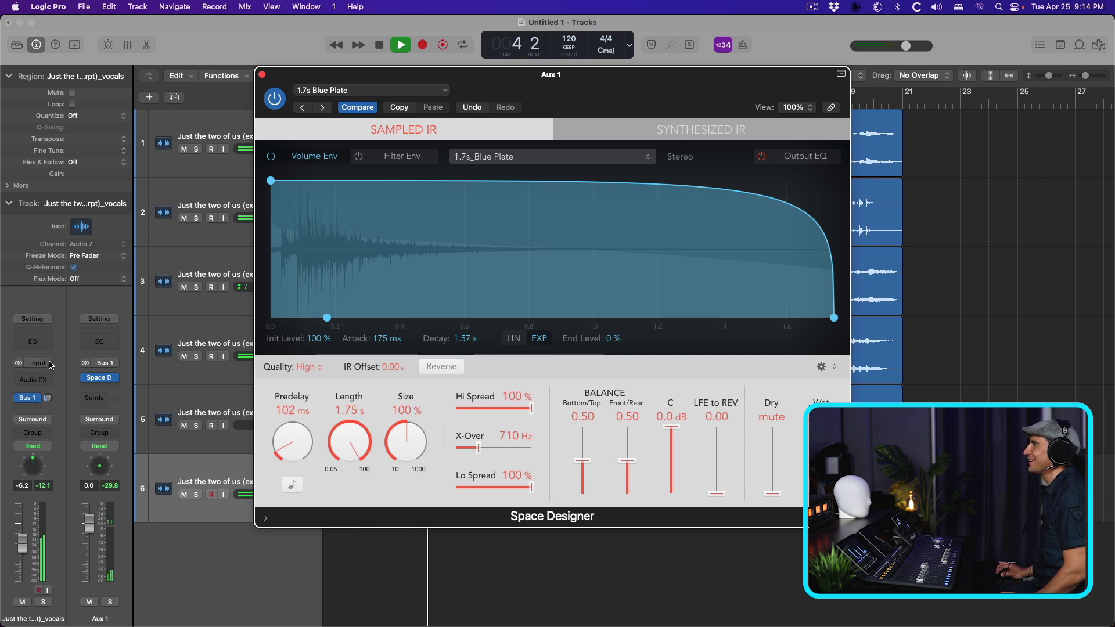
left_click(178, 506)
key("space")
key("space")
left_click_drag(47, 398, 46, 399)
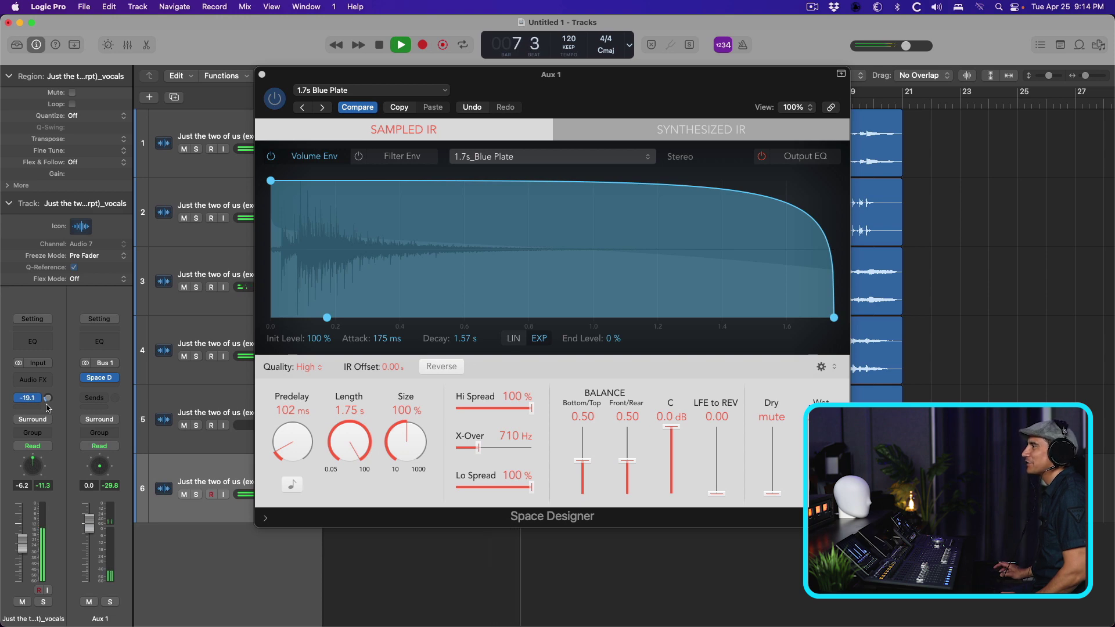
key("space")
left_click(262, 75)
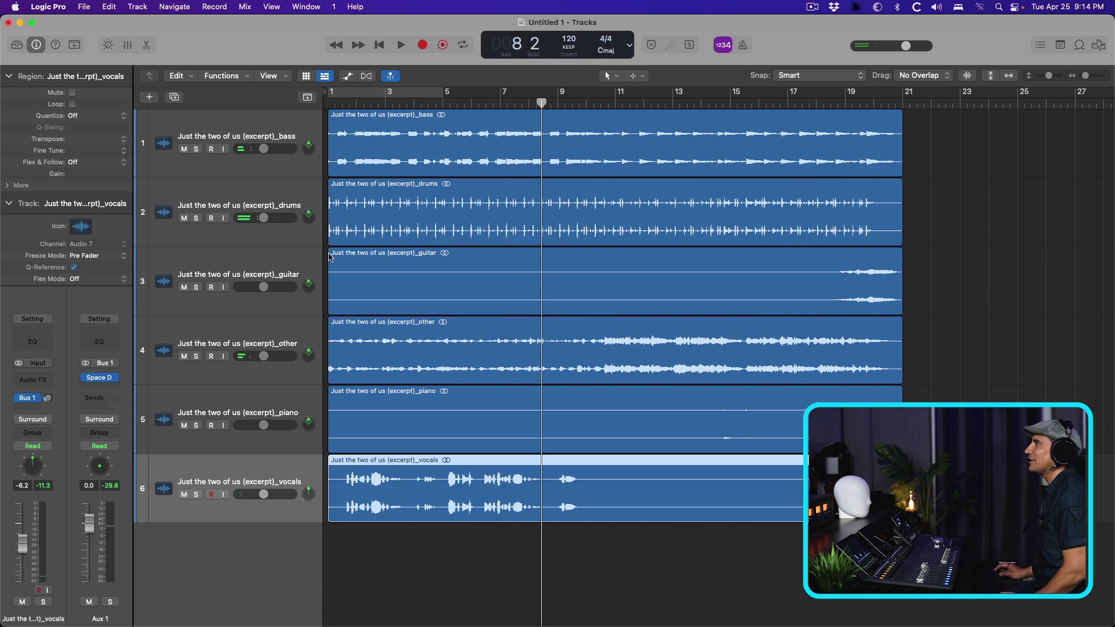
Solo the bass and drums tracks together, audition them, and return the playhead to bar 1 beat 4
left_click(259, 209)
left_click(233, 139, "shift")
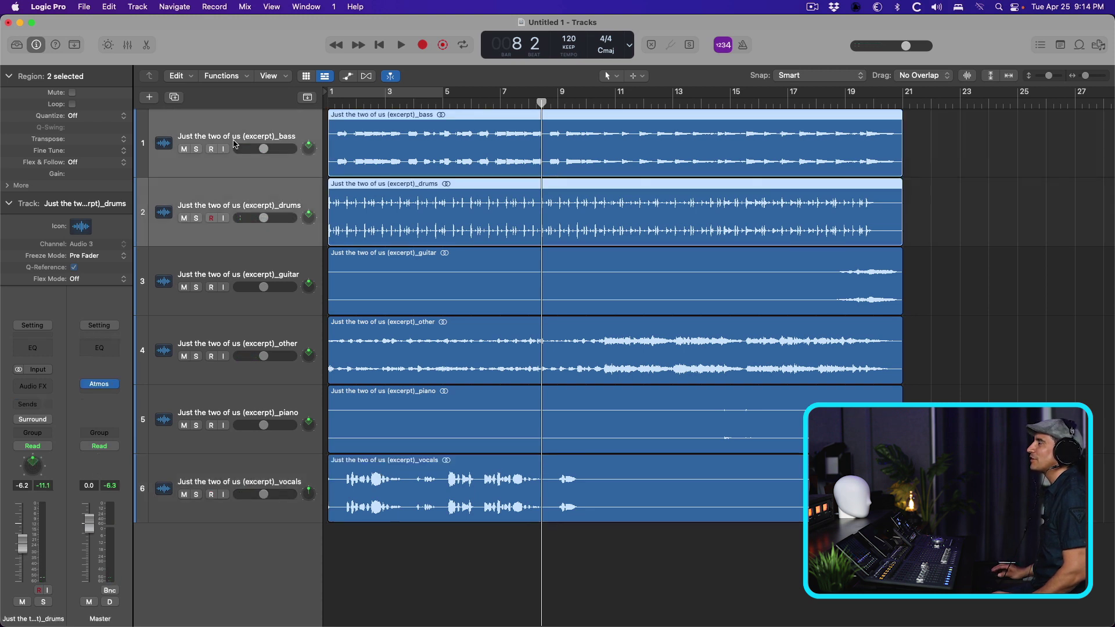
key("s")
key("space")
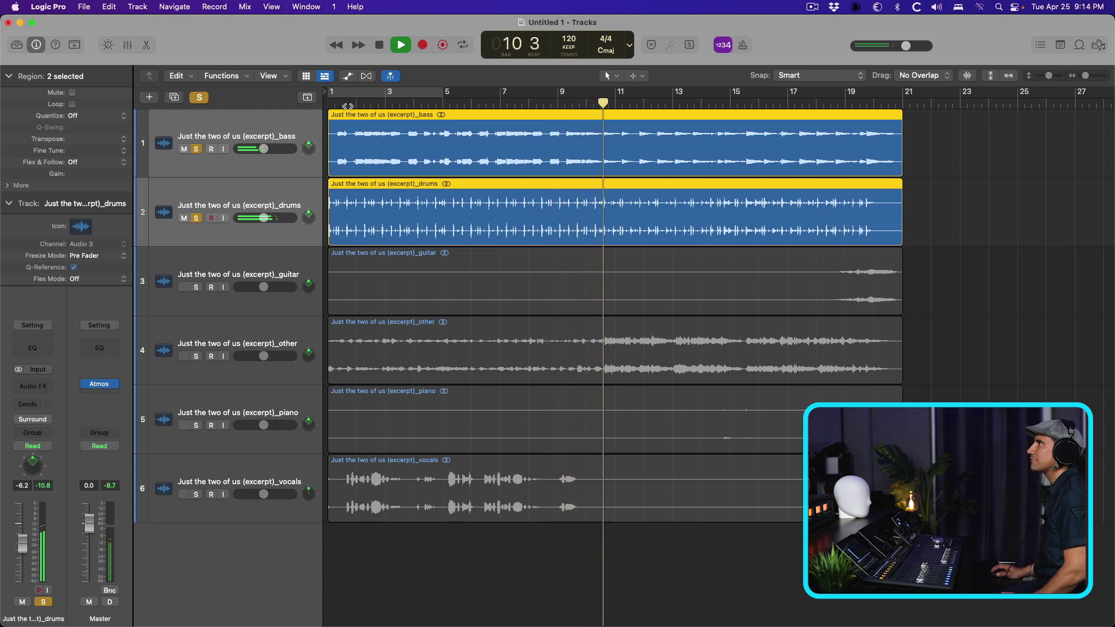
key("space")
left_click(348, 106)
Insert Black Box Analog Design HG-2 on the drums track and raise its Pentode and Triode slightly
left_click(295, 198)
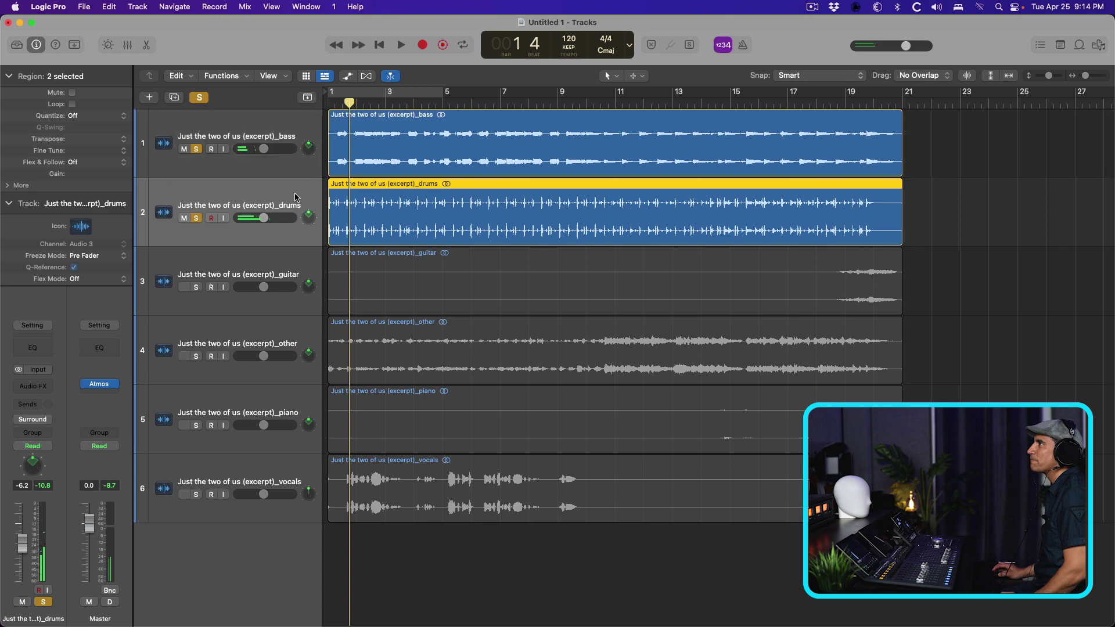
left_click(46, 386)
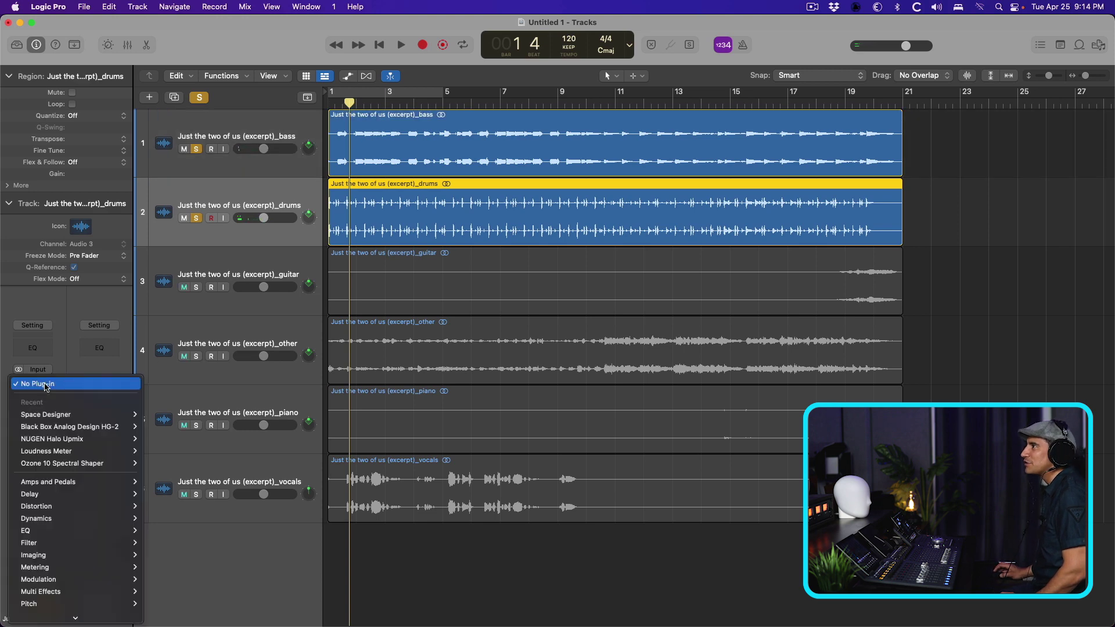
left_click(161, 429)
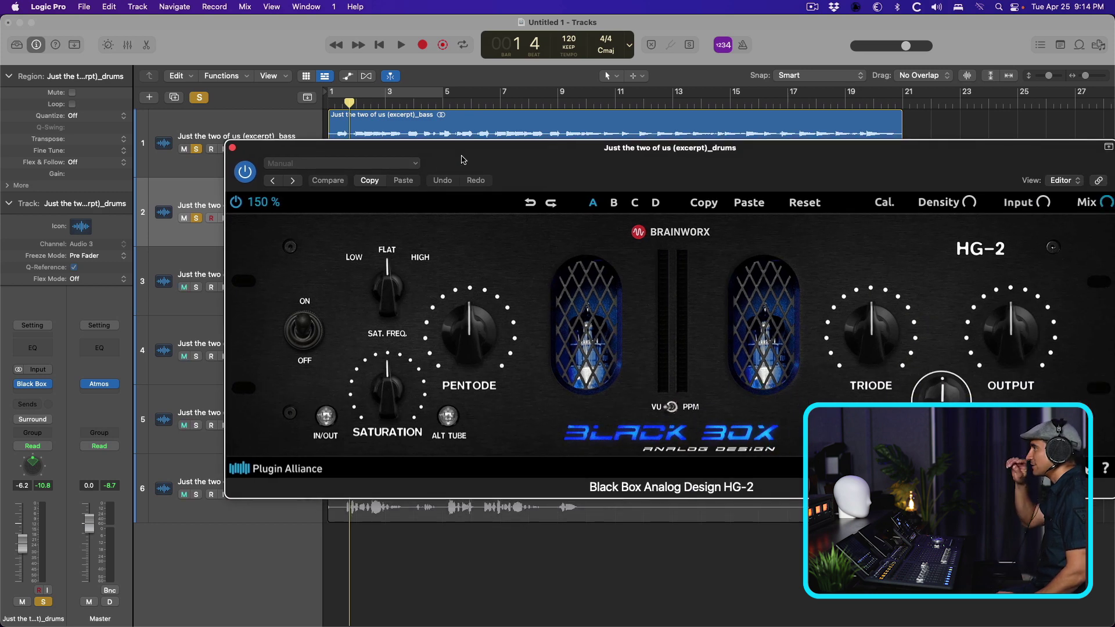
left_click_drag(479, 346, 480, 334)
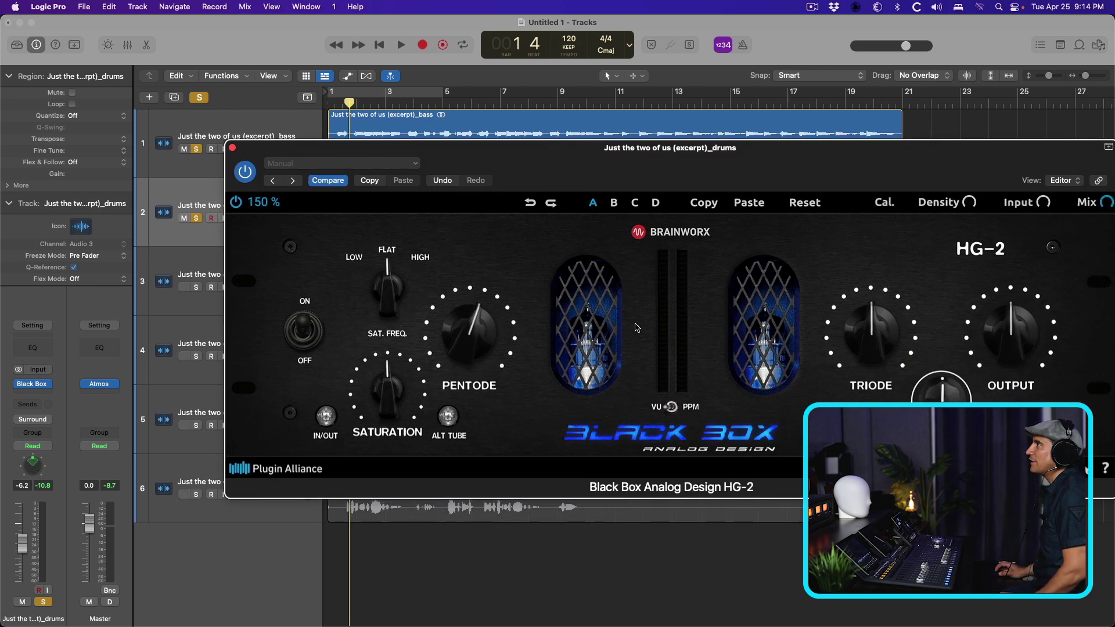
left_click_drag(899, 335, 900, 331)
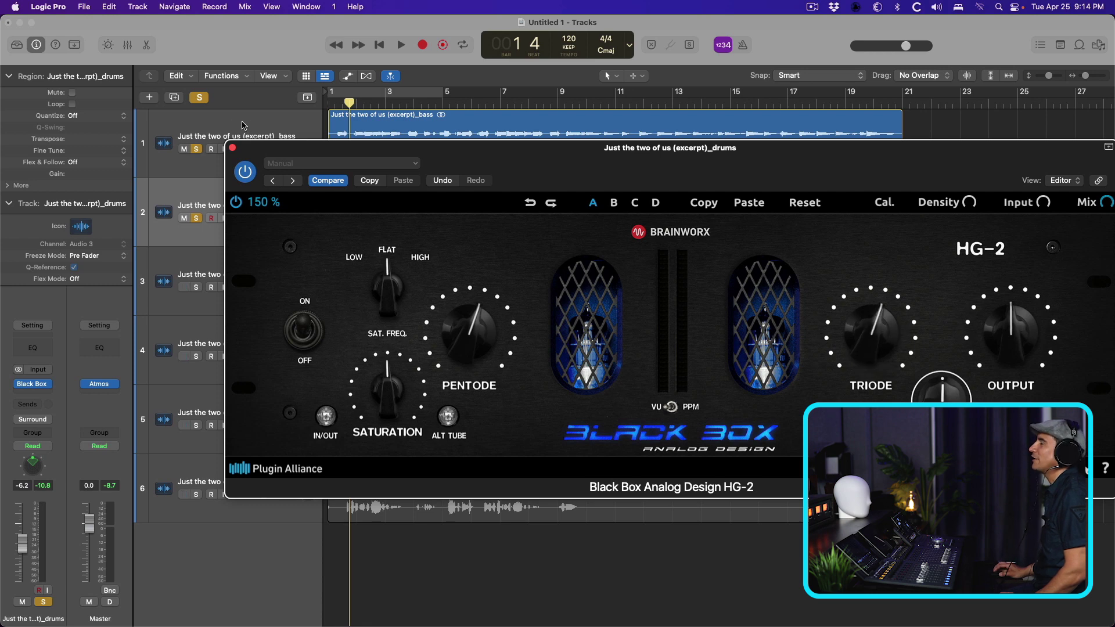
left_click(233, 149)
Play the processed drums with the bass, and clear the solos to hear them in the full mix
key("space")
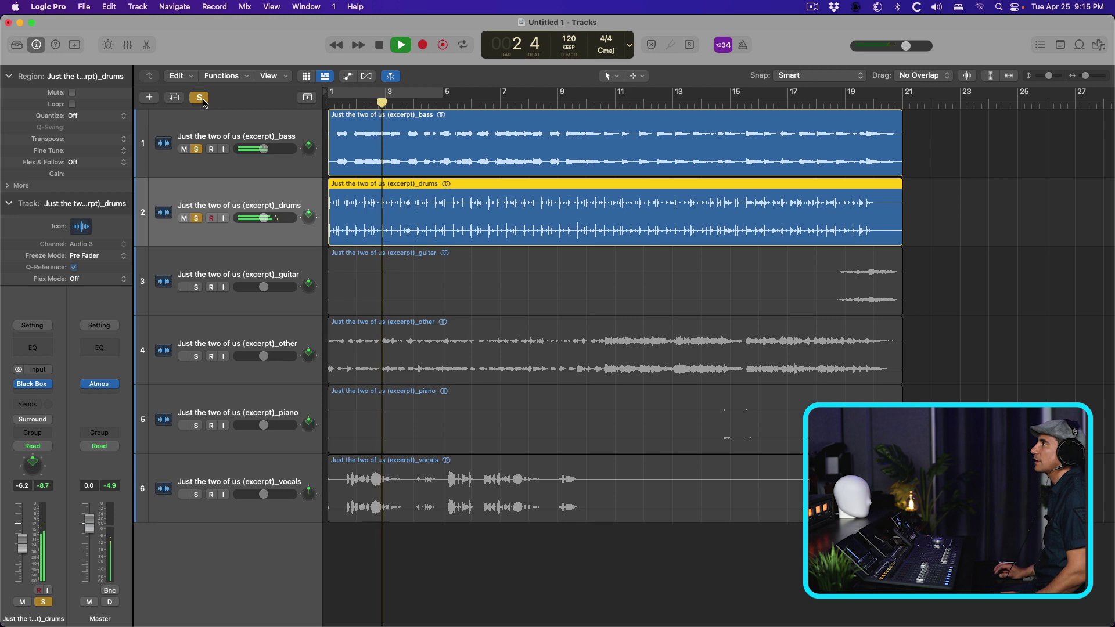
left_click(200, 99)
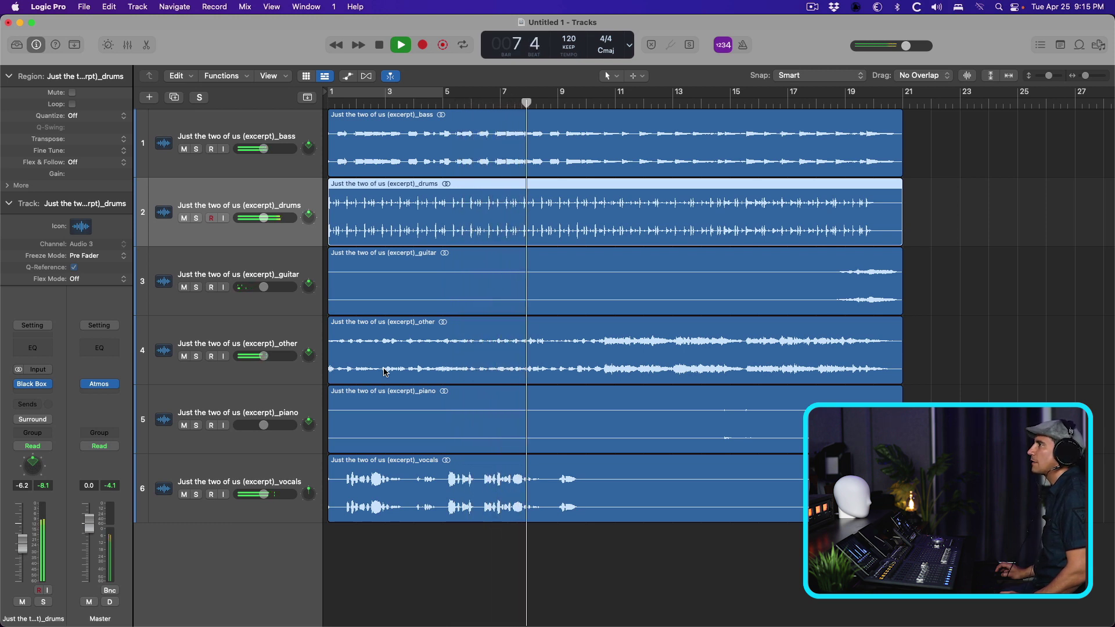
key("space")
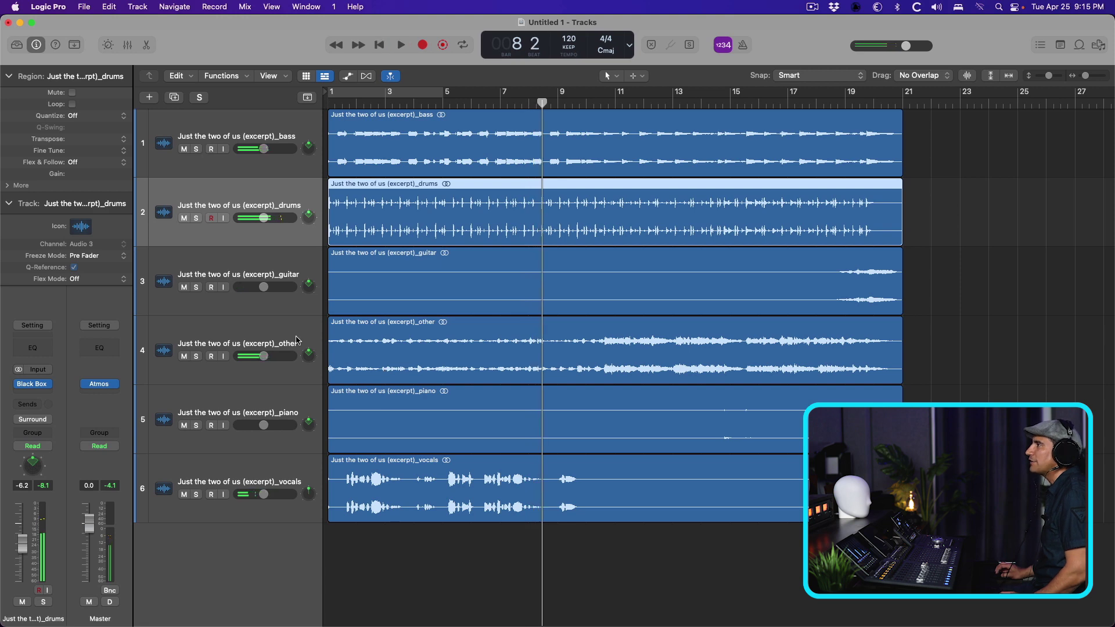
Solo the track named other and audition it from around bar 11
left_click(296, 340)
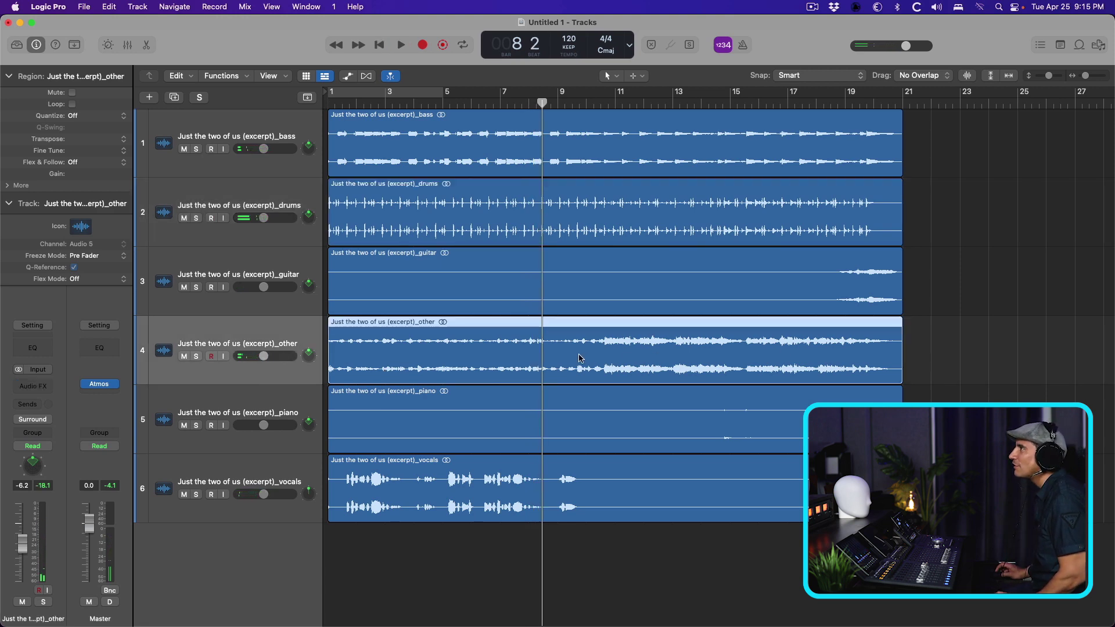
key("s")
left_click(618, 104)
key("space")
key("space")
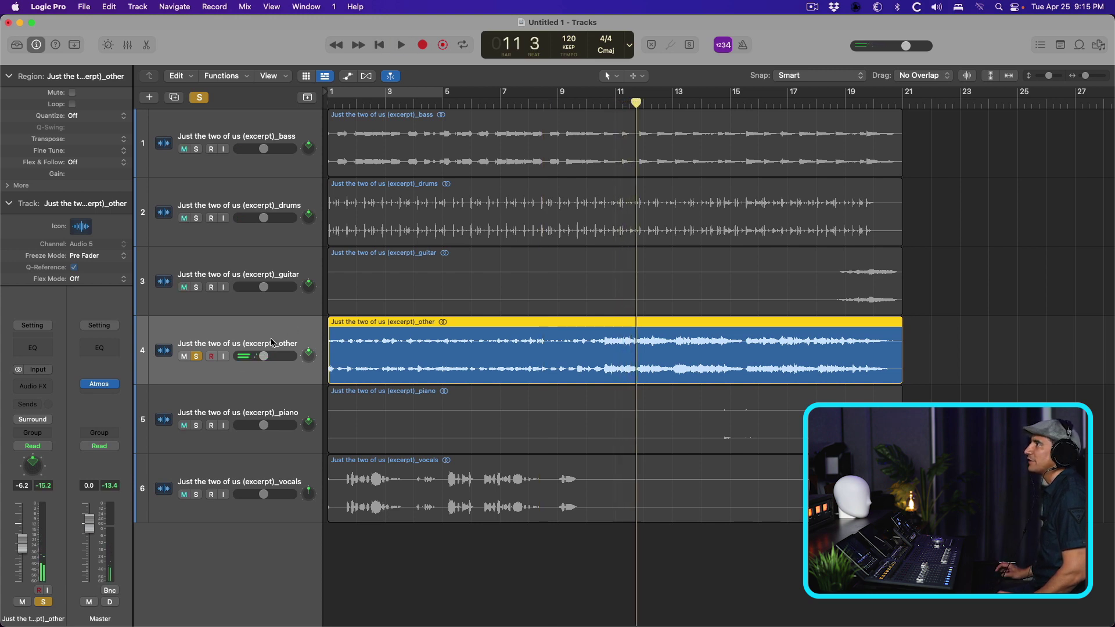
Insert a Stereo->7.1.2 NUGEN Halo Upmix on the other track and turn off its LFE channel
left_click(45, 386)
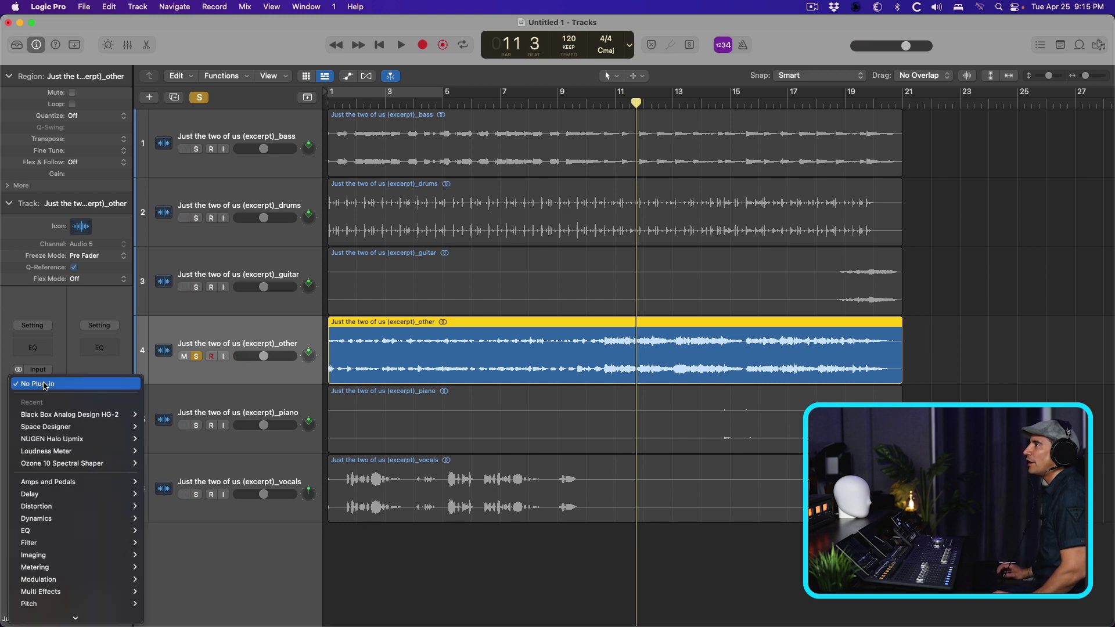
mouse_move(91, 440)
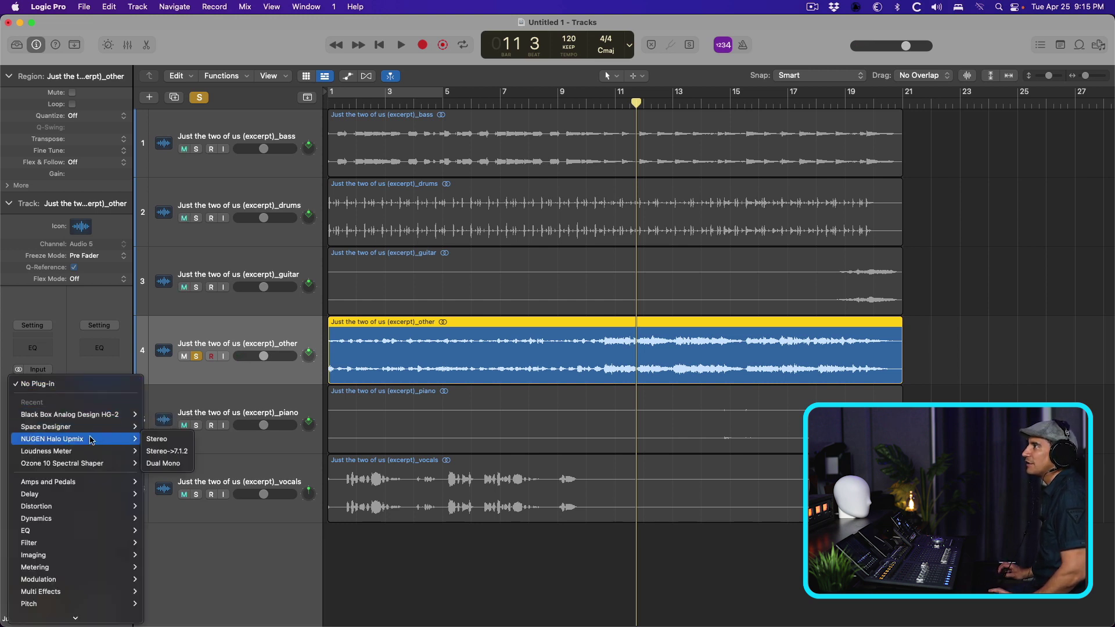
left_click(176, 453)
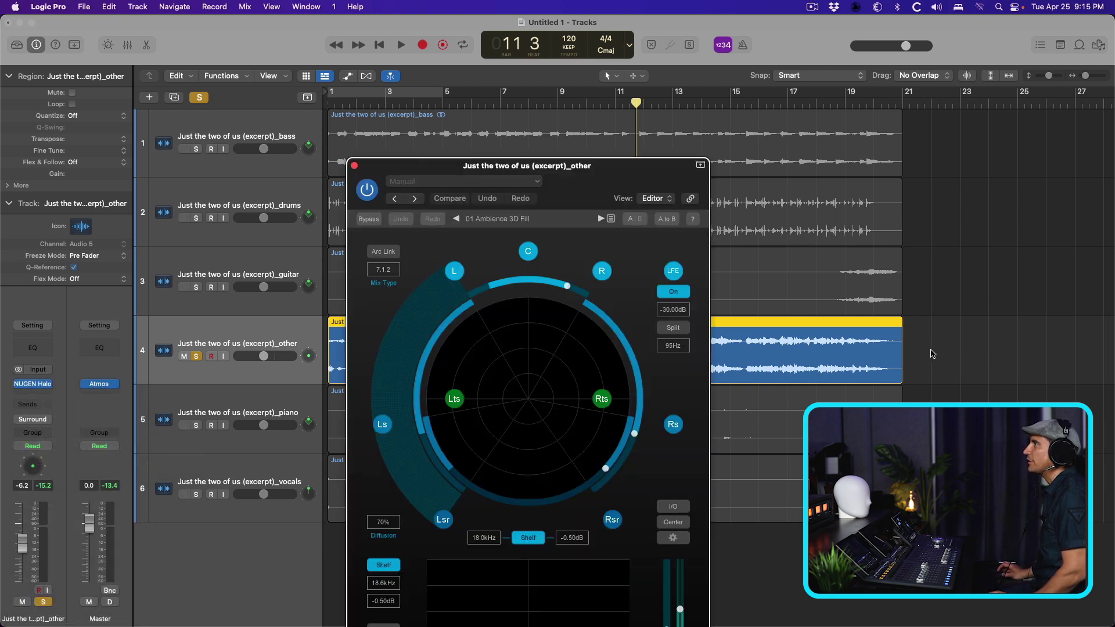
left_click(673, 292)
left_click_drag(650, 167, 665, 32)
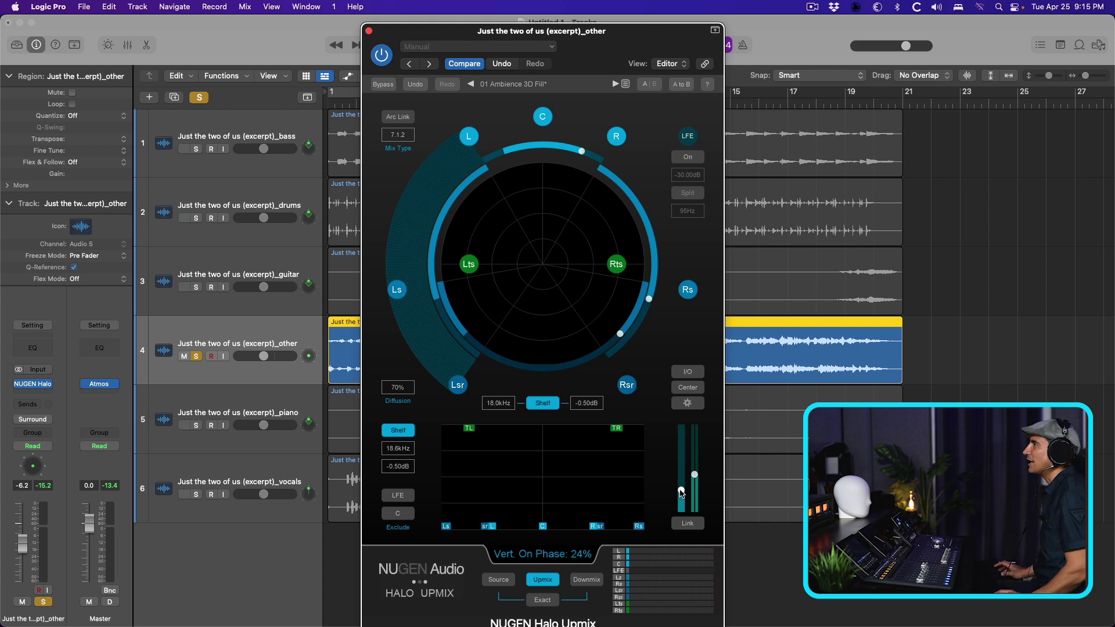
Reduce Halo Upmix's divergence, fade and rear fade to 0%, and raise its vertical on-phase level slightly
left_click(334, 109)
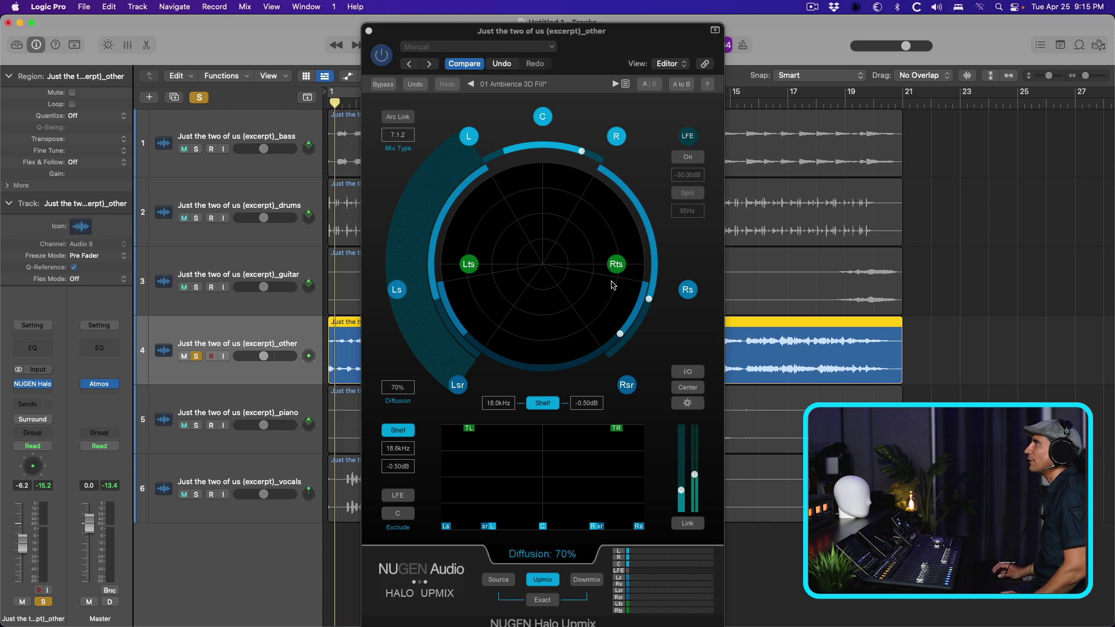
left_click_drag(581, 156, 520, 140)
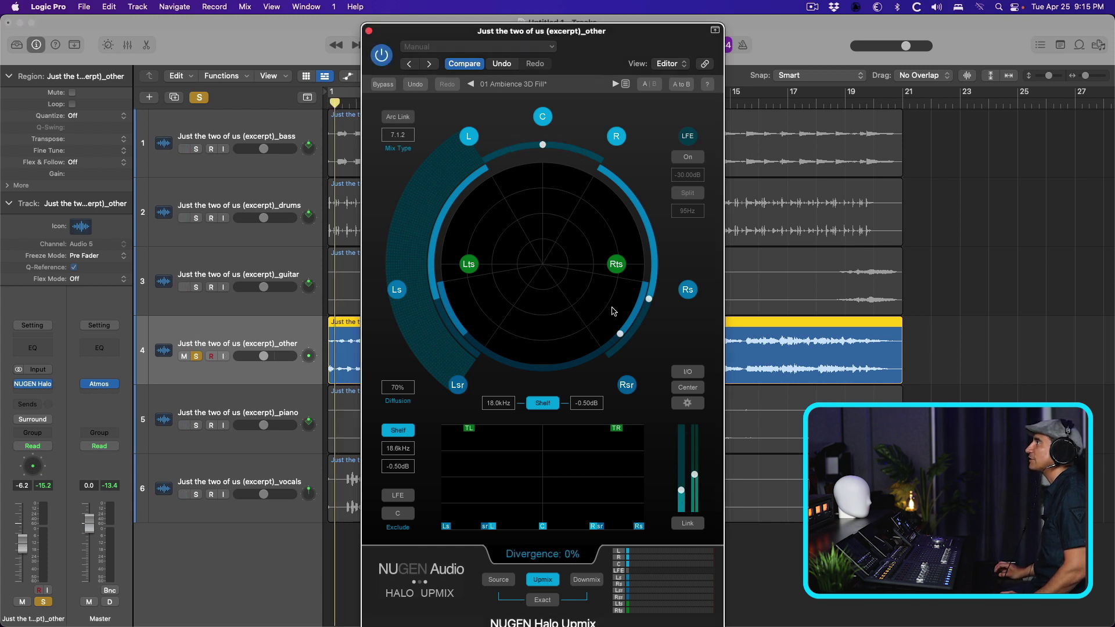
left_click_drag(632, 311, 581, 140)
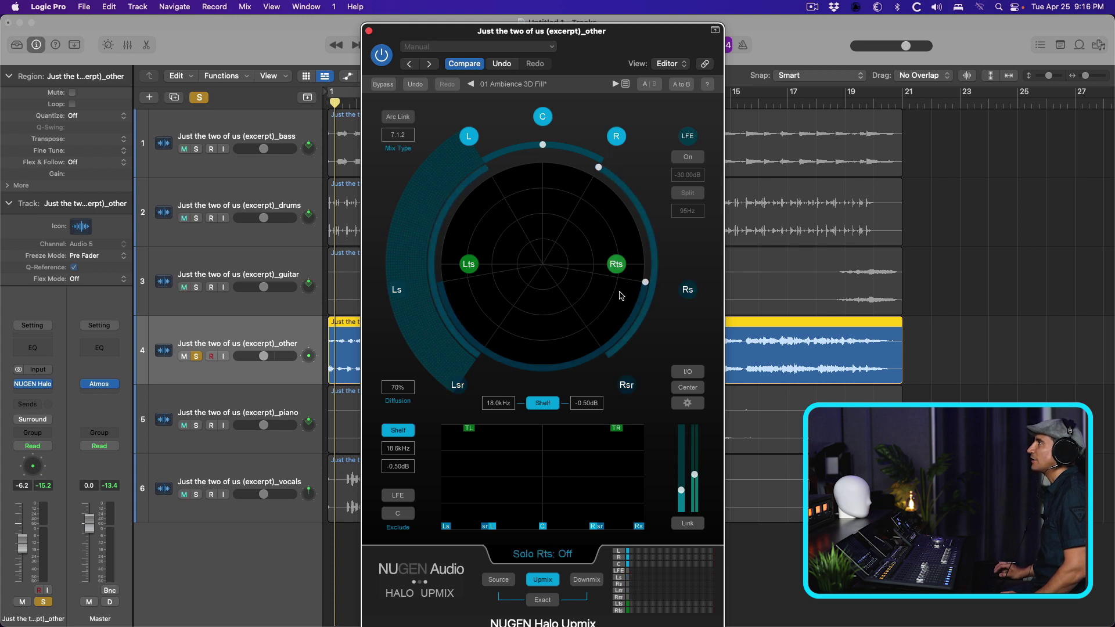
left_click_drag(681, 492, 681, 490)
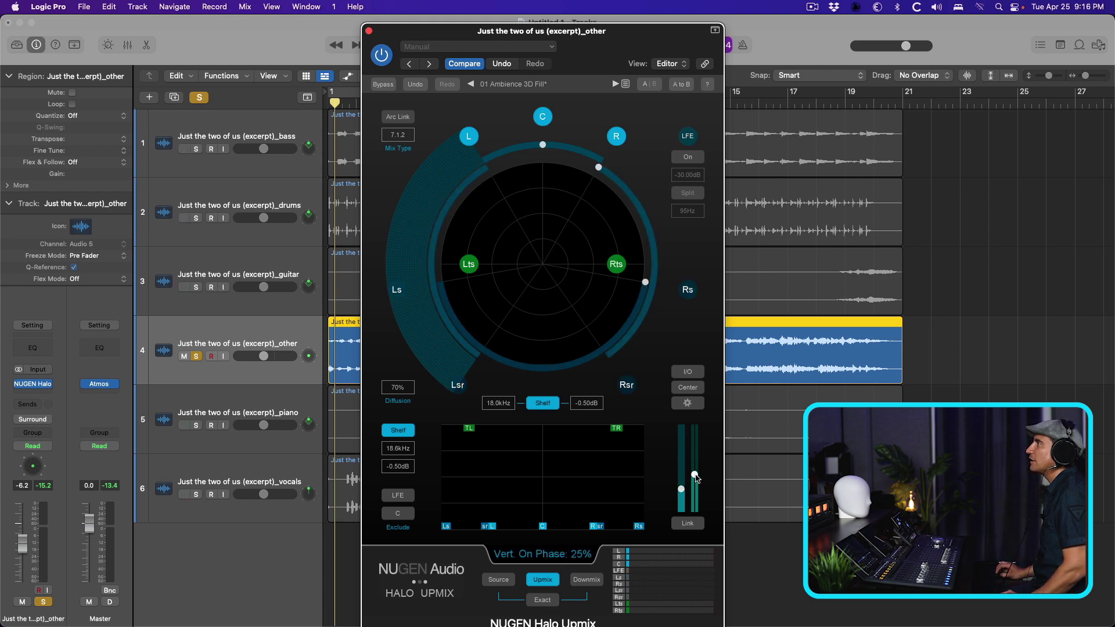
Try full and then partial divergence in Halo Upmix, with a slight fade into the side surrounds
left_click_drag(543, 144, 618, 173)
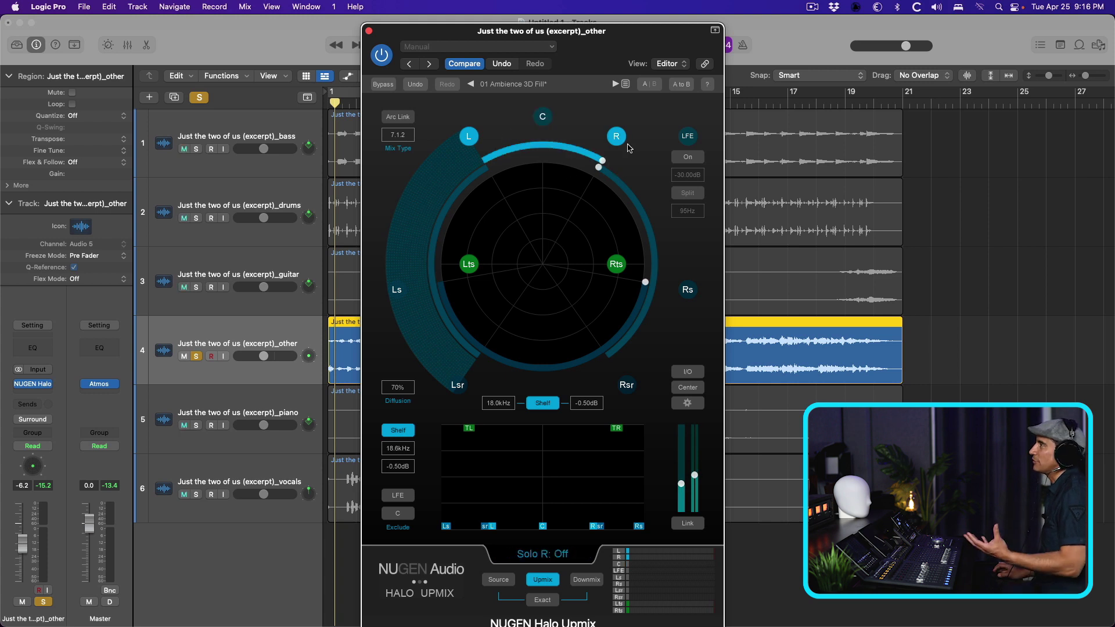
left_click_drag(604, 162, 596, 159)
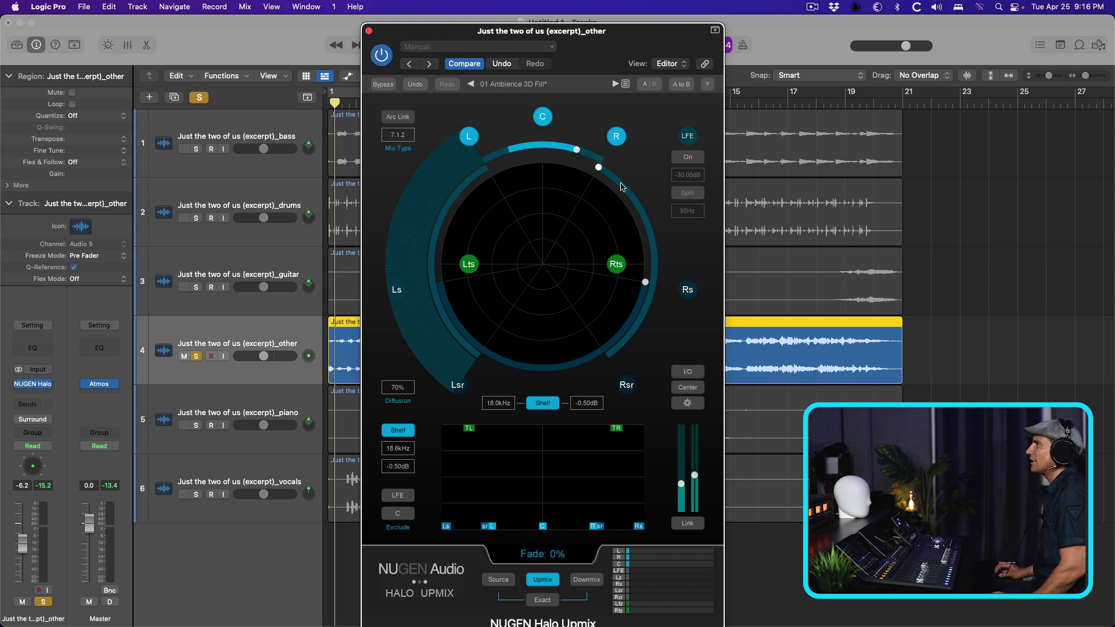
mouse_move(605, 178)
left_mouse_down()
mouse_move(616, 161)
mouse_move(604, 163)
left_mouse_up()
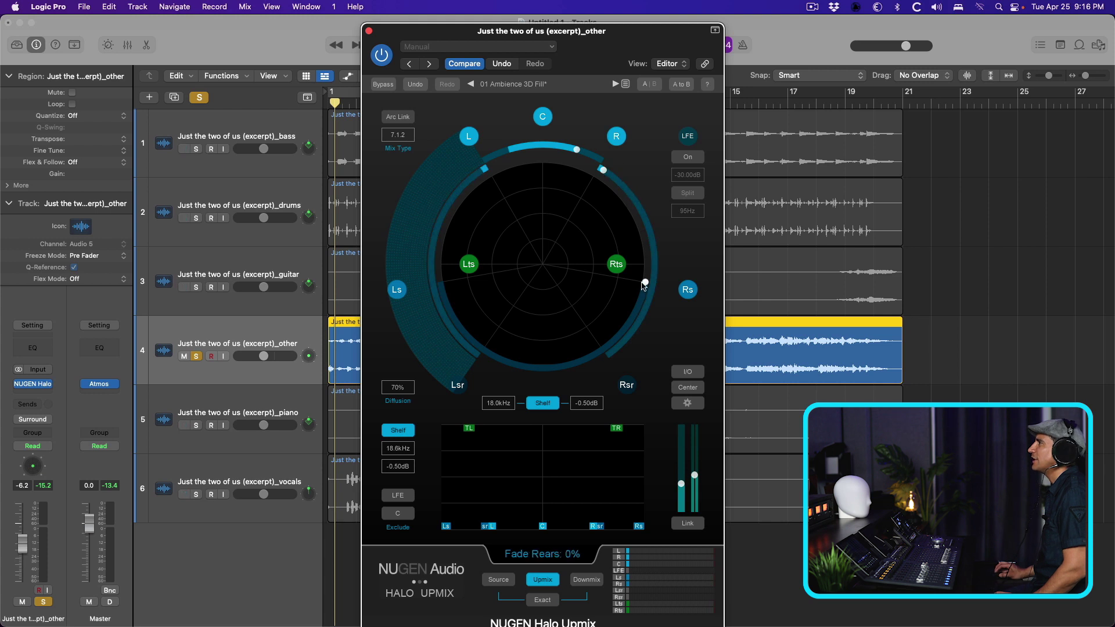
mouse_move(647, 284)
left_mouse_down()
mouse_move(639, 319)
mouse_move(657, 285)
left_mouse_up()
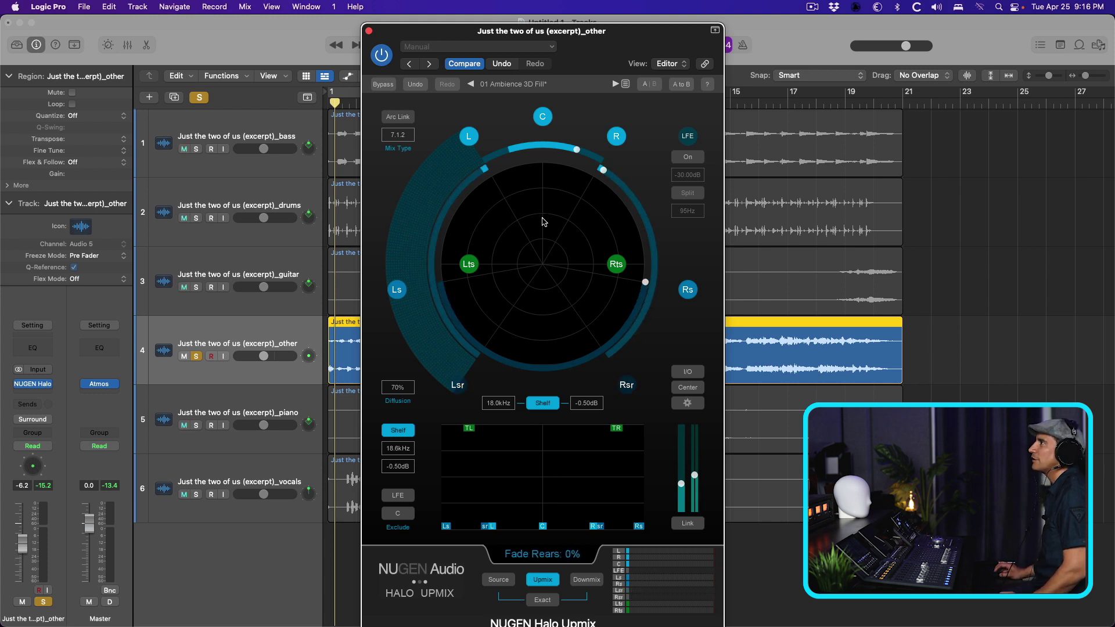
Play the other track from the start, readjust Halo Upmix's divergence and fade, and set Fade Rears to 73%
key("space")
left_click_drag(577, 150, 580, 361)
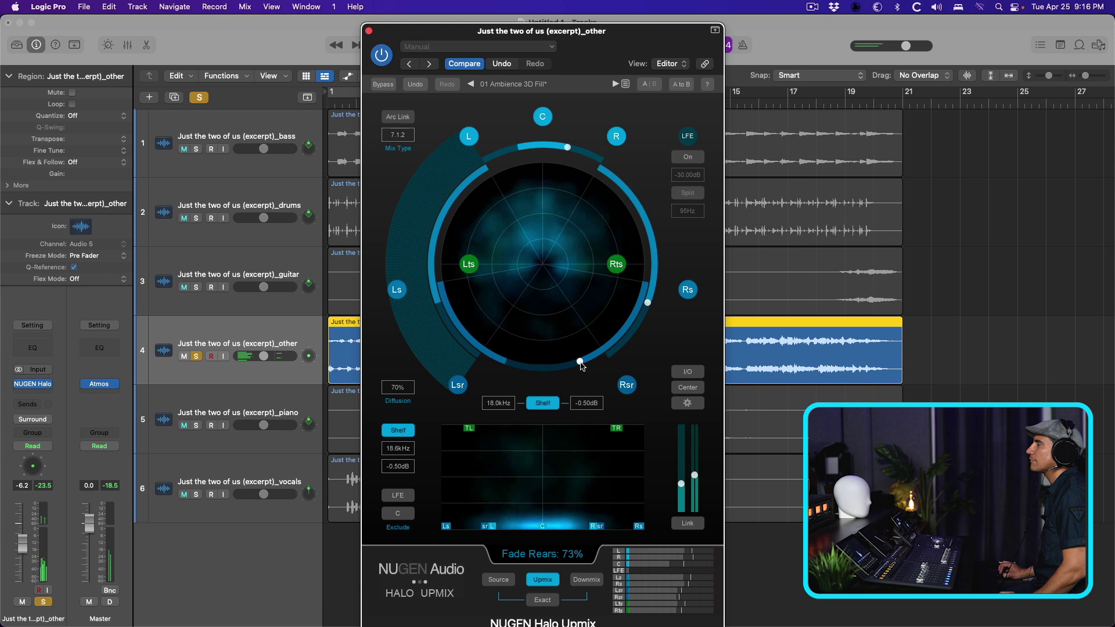
left_click_drag(540, 31, 734, 23)
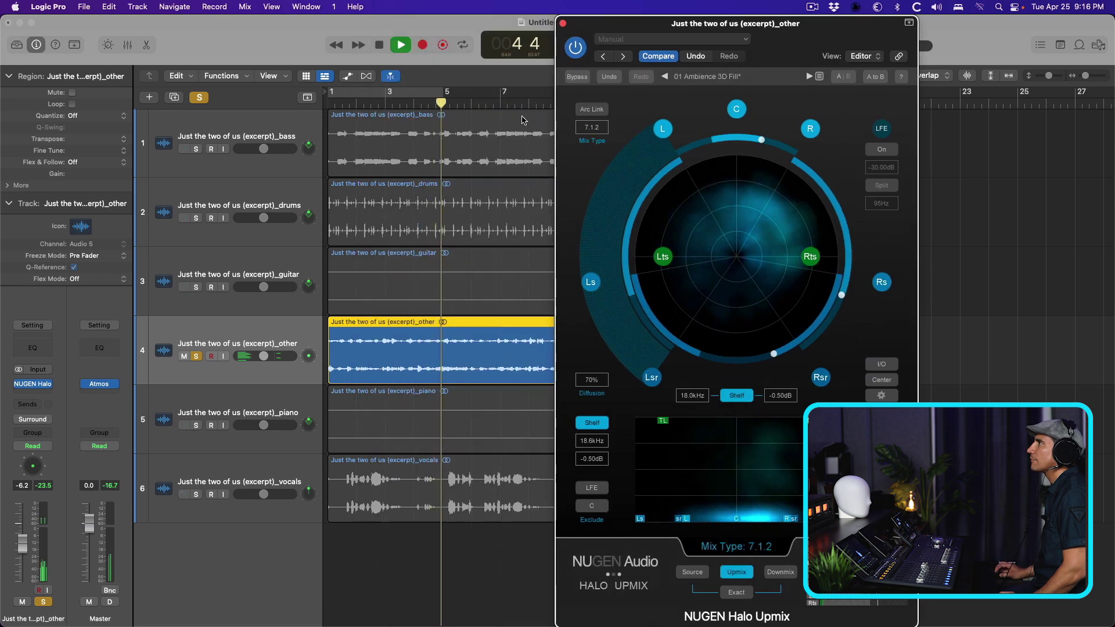
Move the Halo Upmix window aside and slightly increase its Fade Rears and Fade amounts while the other track plays
left_click_drag(734, 23, 318, 24)
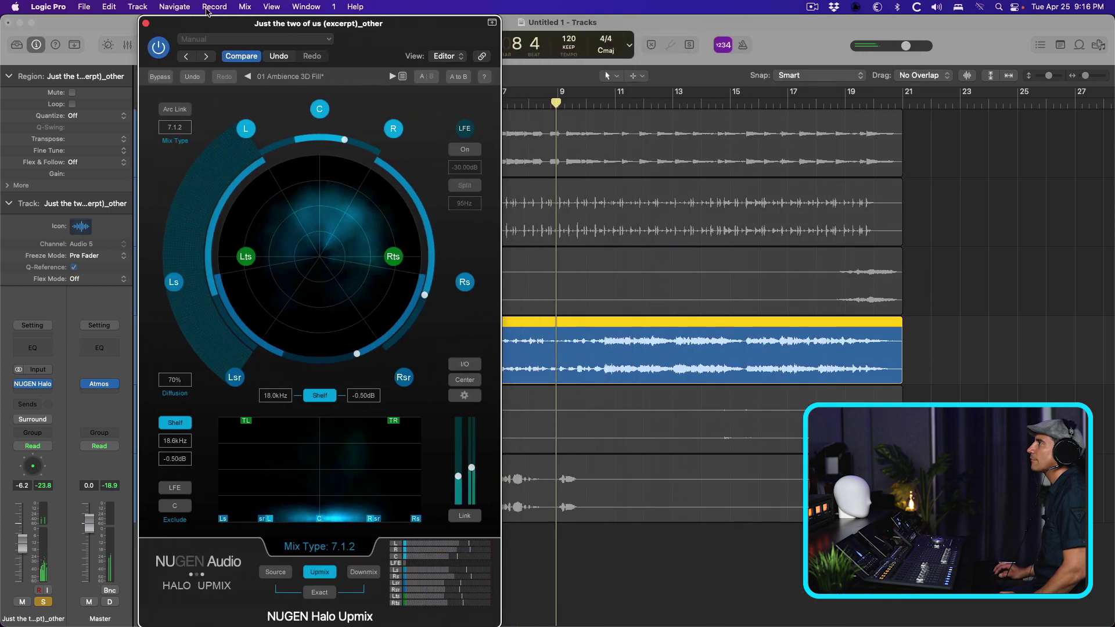
left_click_drag(356, 354, 352, 355)
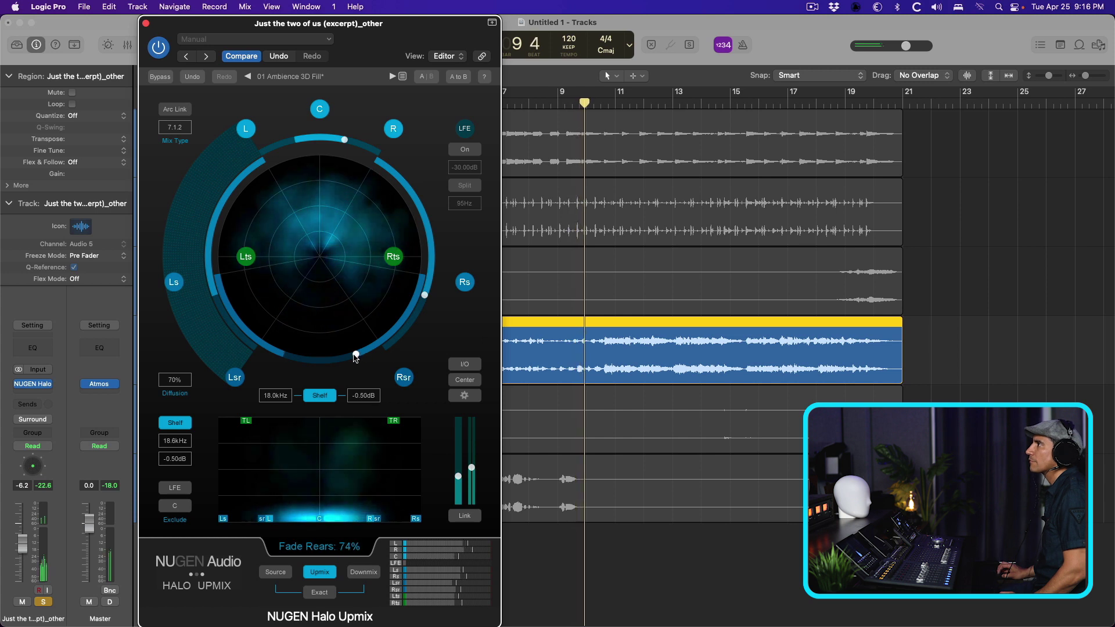
left_click_drag(424, 295, 416, 313)
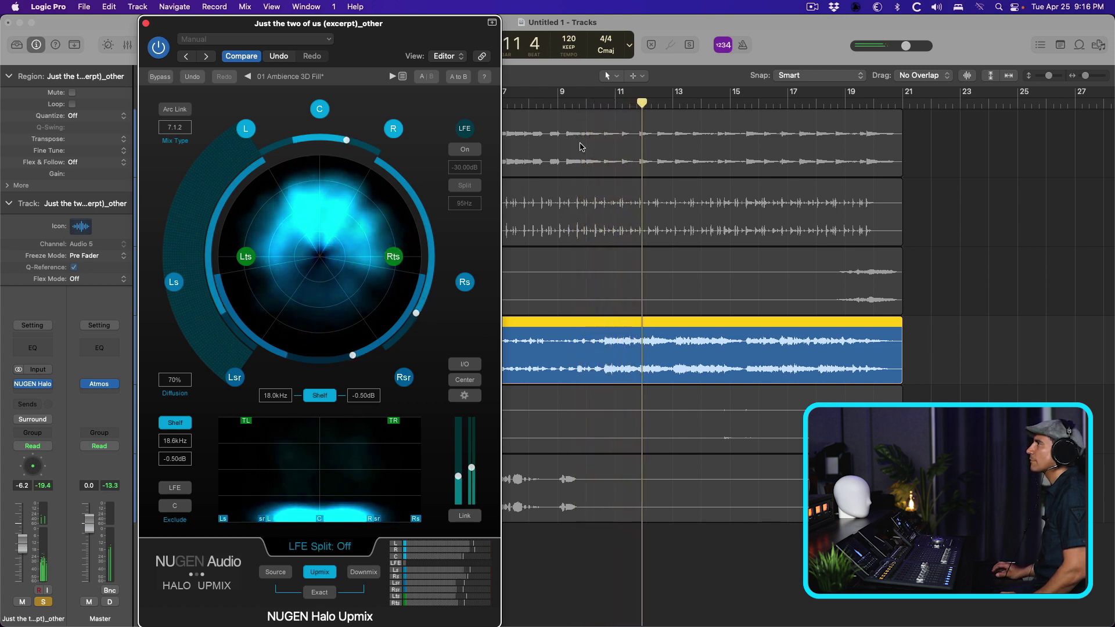
key("space")
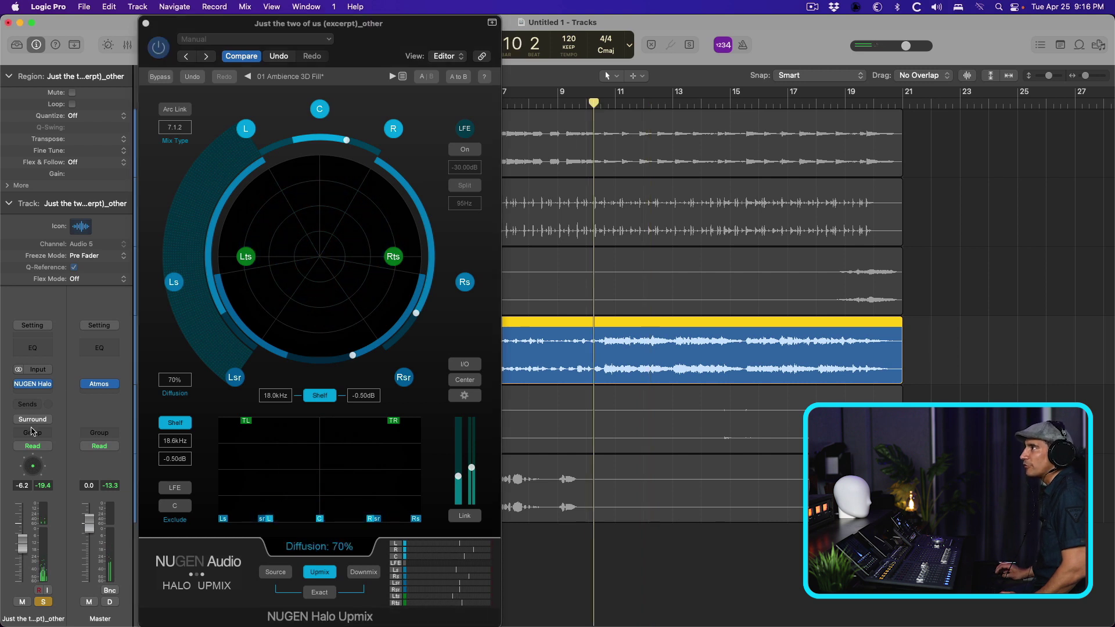
Add a Bus 1 reverb send to the other track, raise its level during playback, and close Halo Upmix
left_click(36, 404)
mouse_move(35, 422)
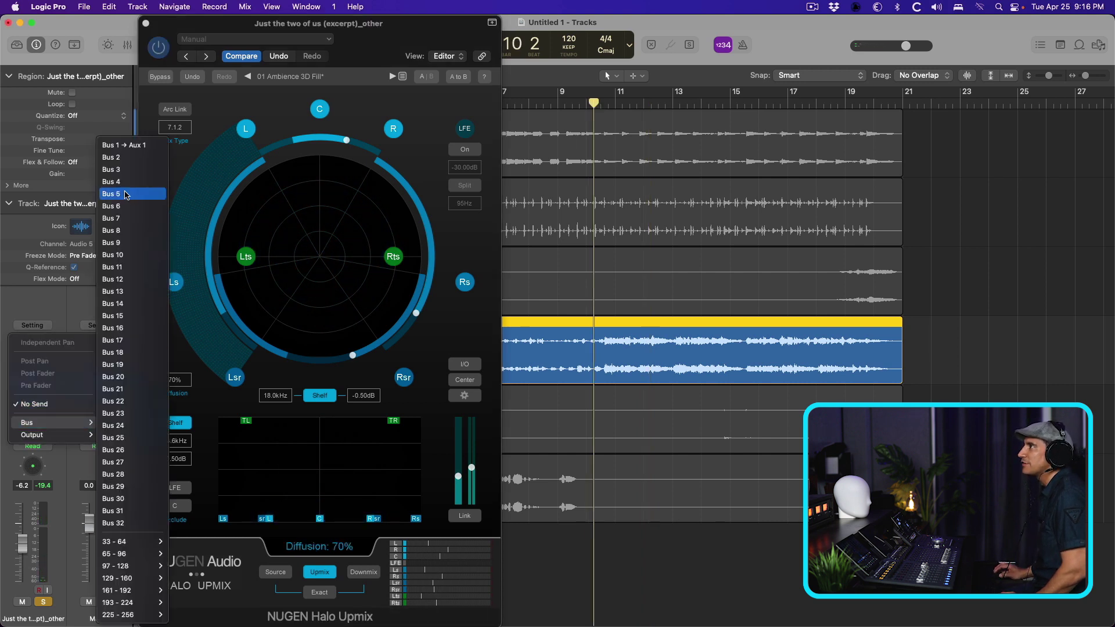
key("space")
left_click_drag(50, 399, 57, 366)
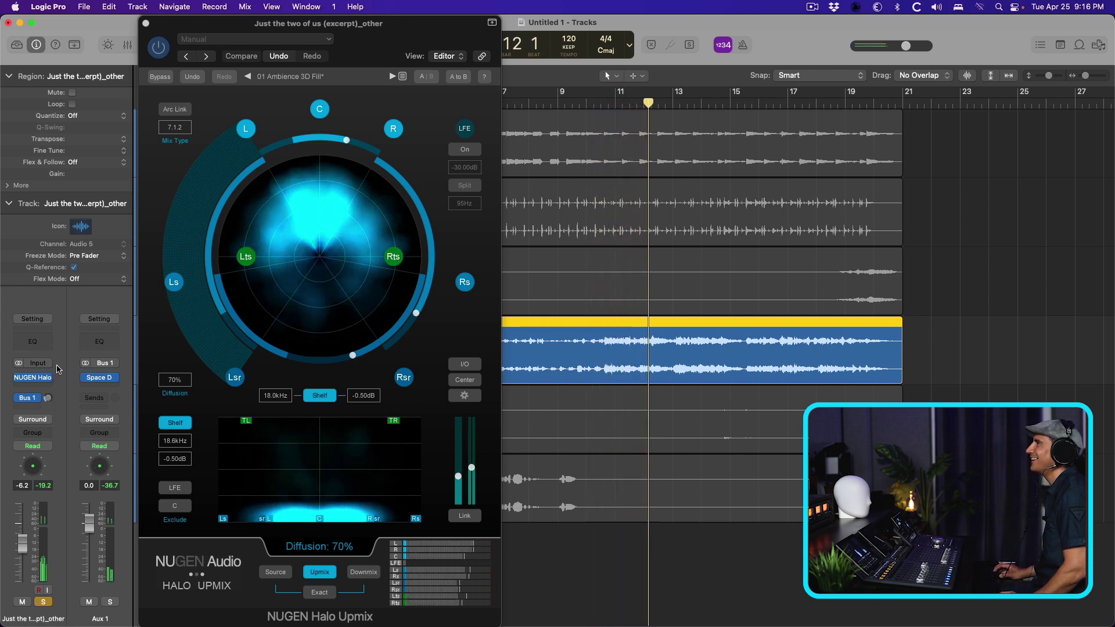
key("super+a")
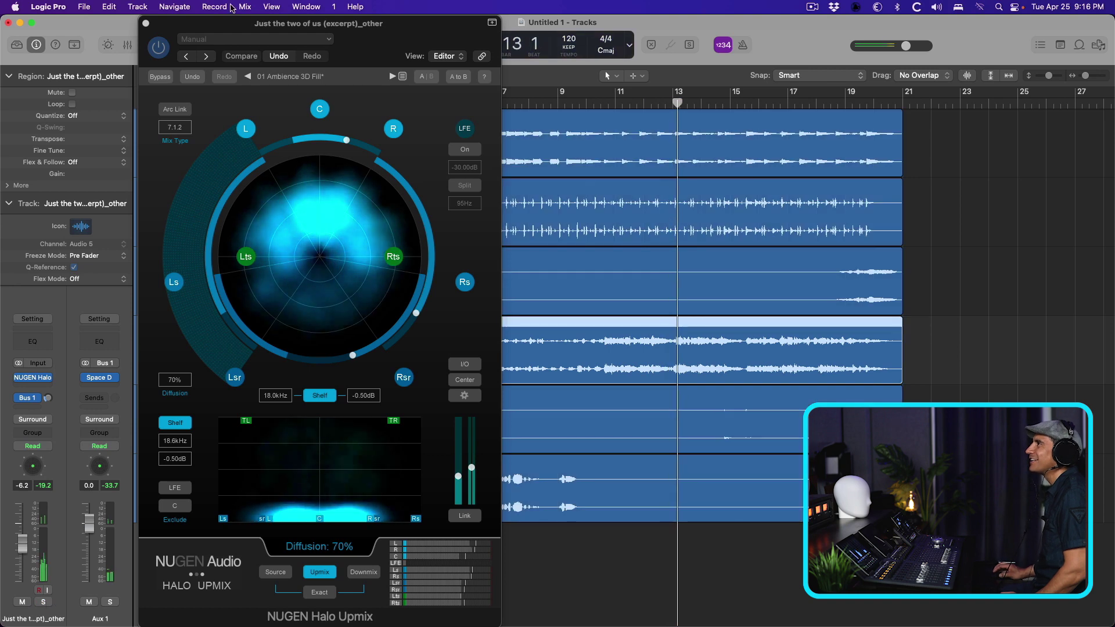
left_click(146, 23)
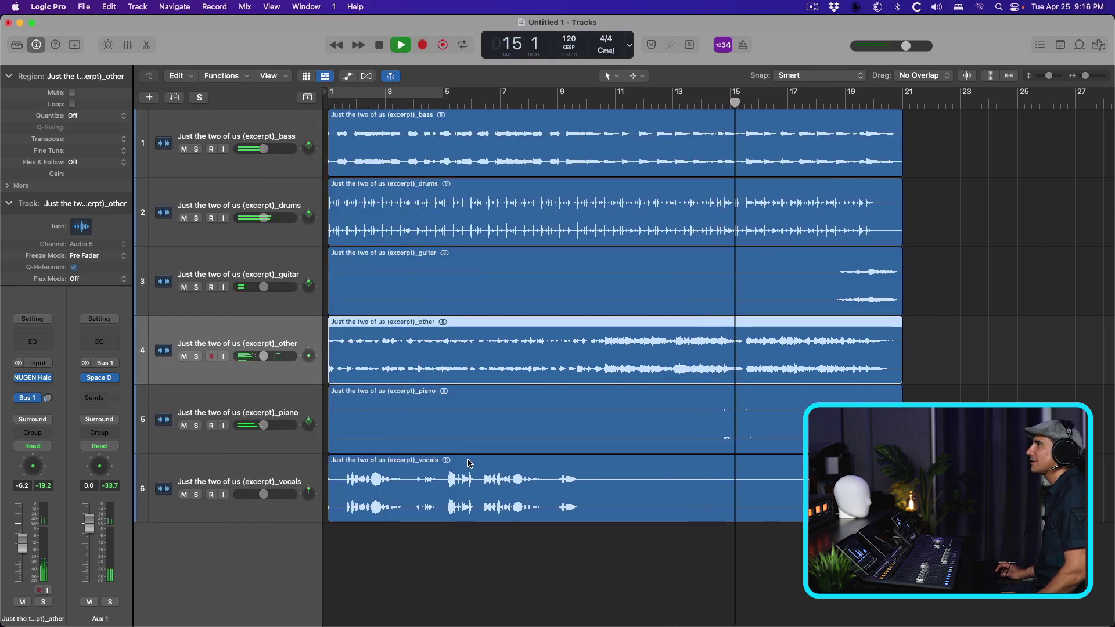
Solo the piano track, listen to it from around bar 14, and unsolo it
left_click(371, 424)
key("space")
key("ctrl+s")
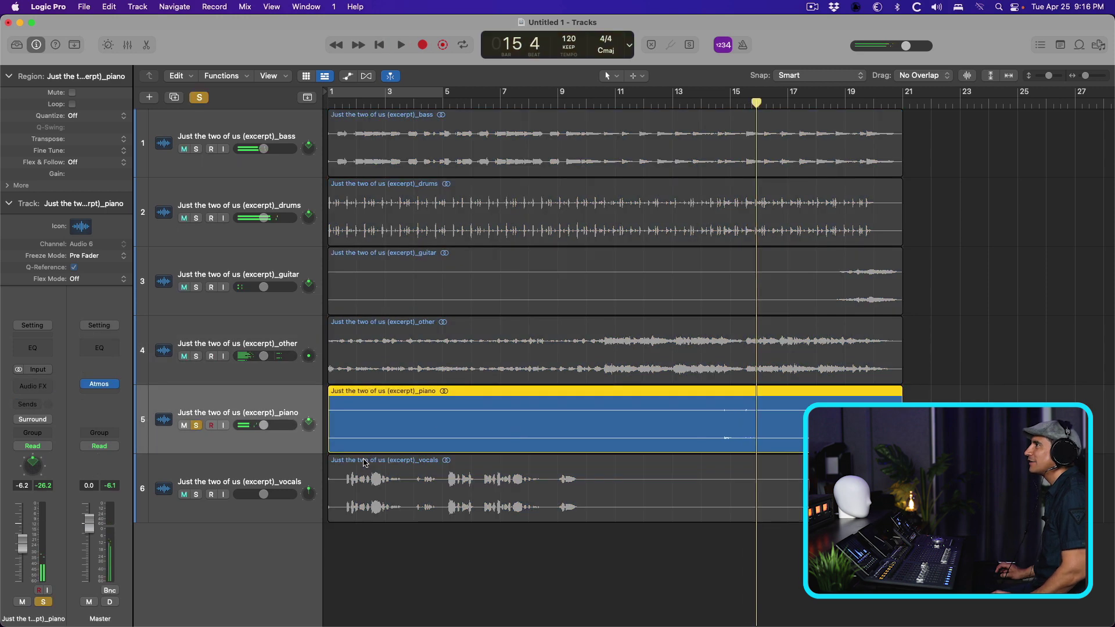
key("comma")
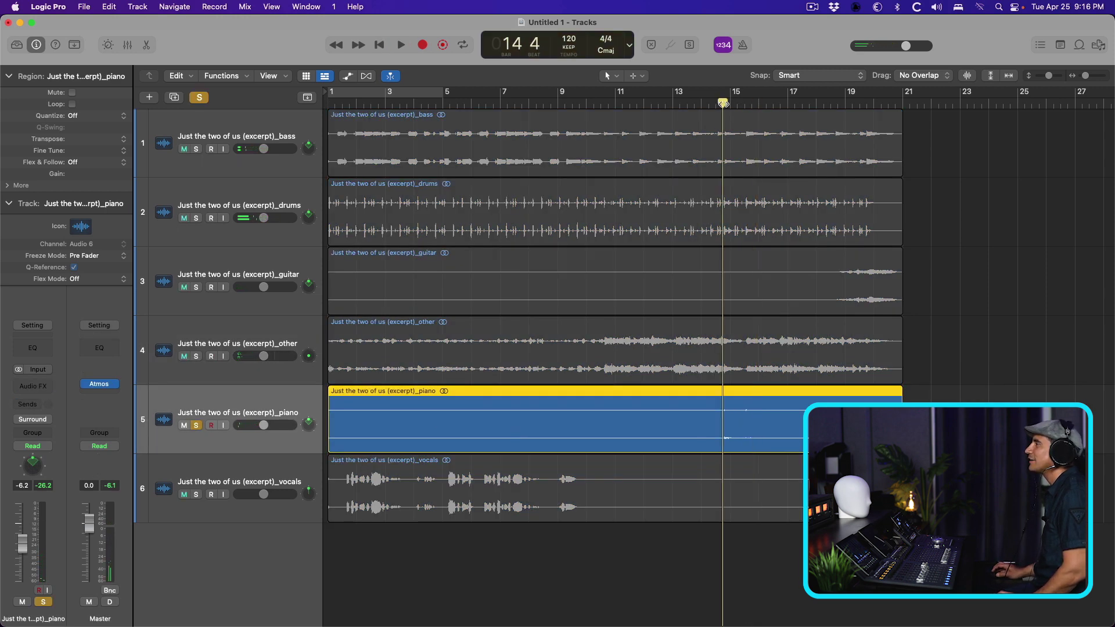
key("space")
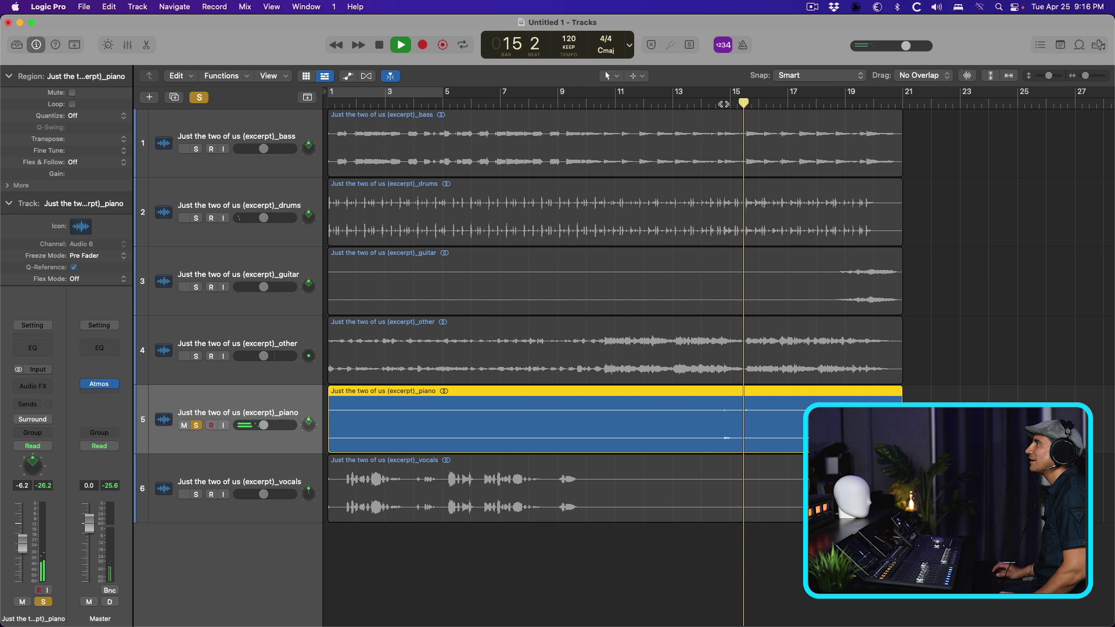
key("space")
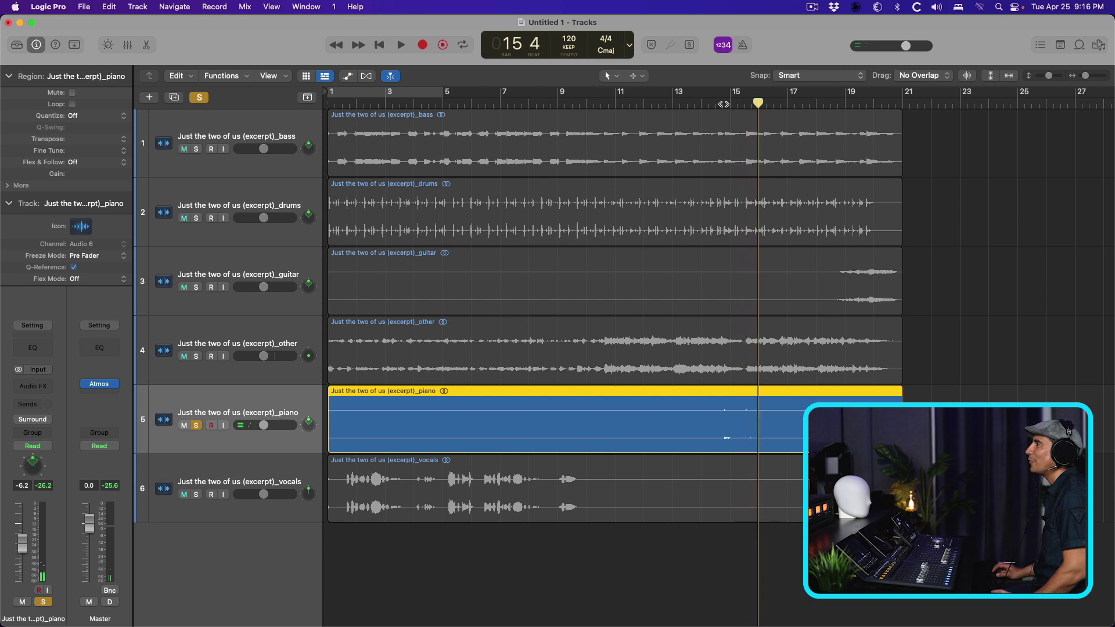
key("super+a")
key("s")
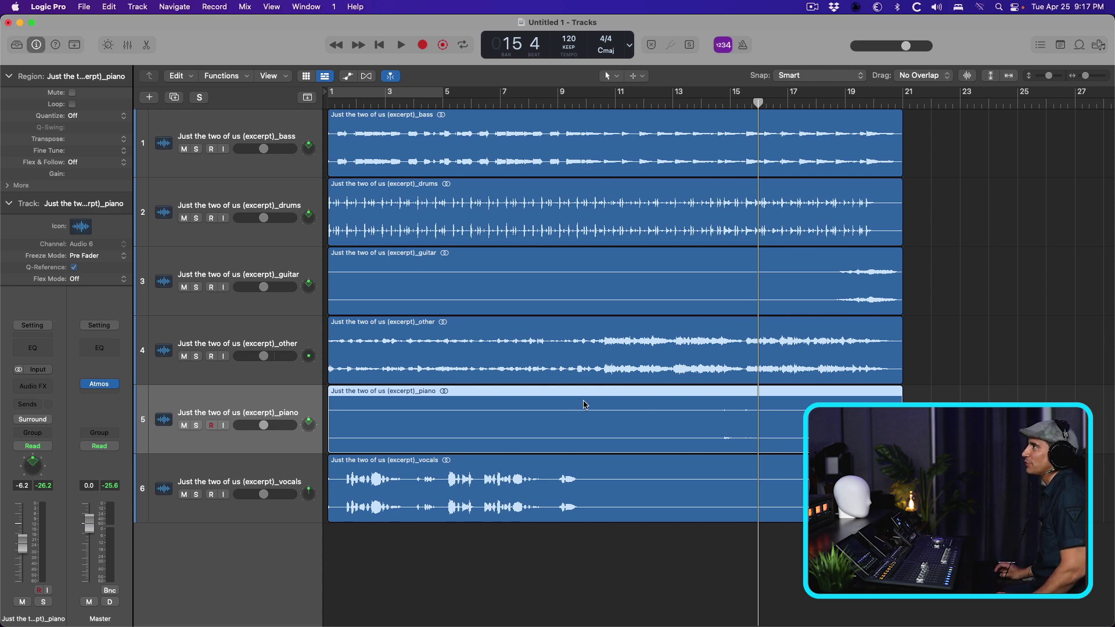
Solo the bass track and listen to it from around bar 6
left_click(277, 116)
key("s")
left_click(474, 104)
key("space")
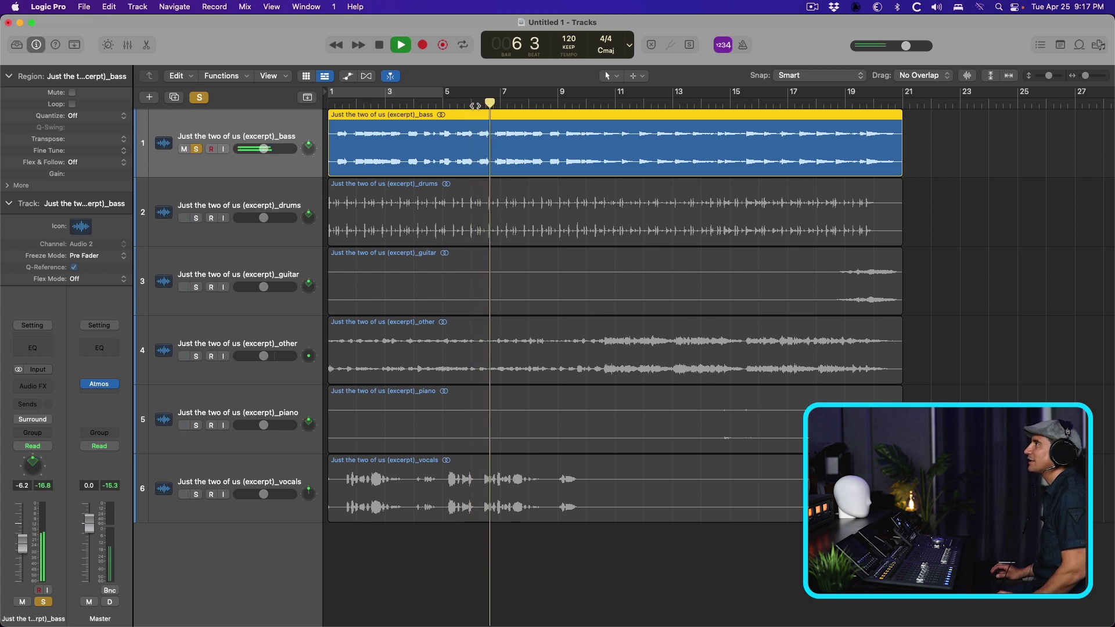
key("space")
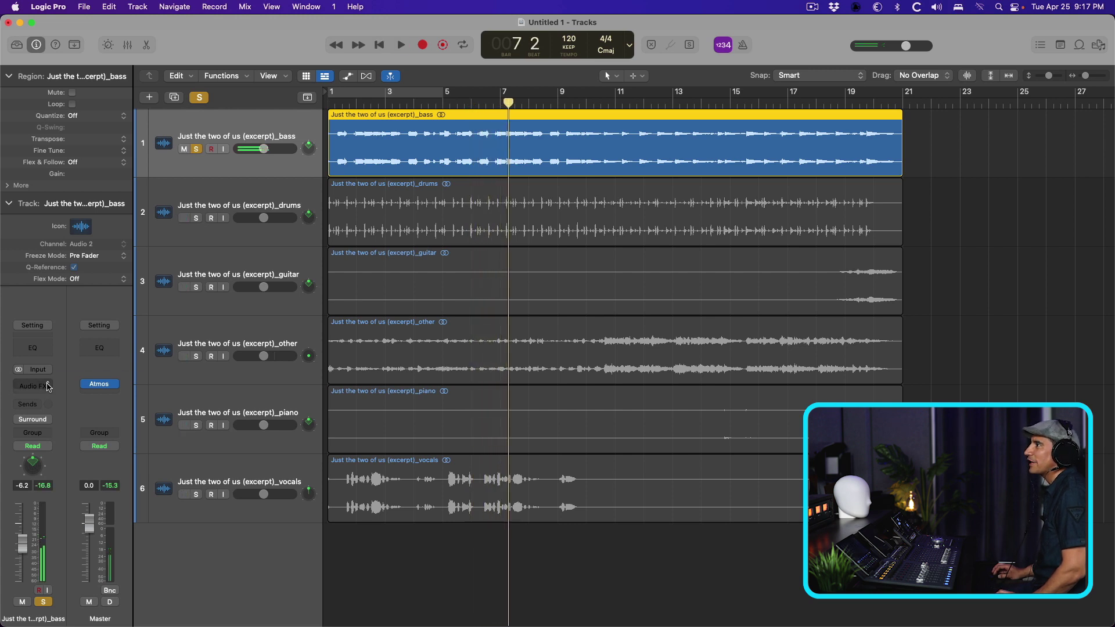
Insert a stereo Acme Opticom XLA-3 from Plugin Alliance on the bass track and toggle its noise
left_click(48, 388)
mouse_move(76, 614)
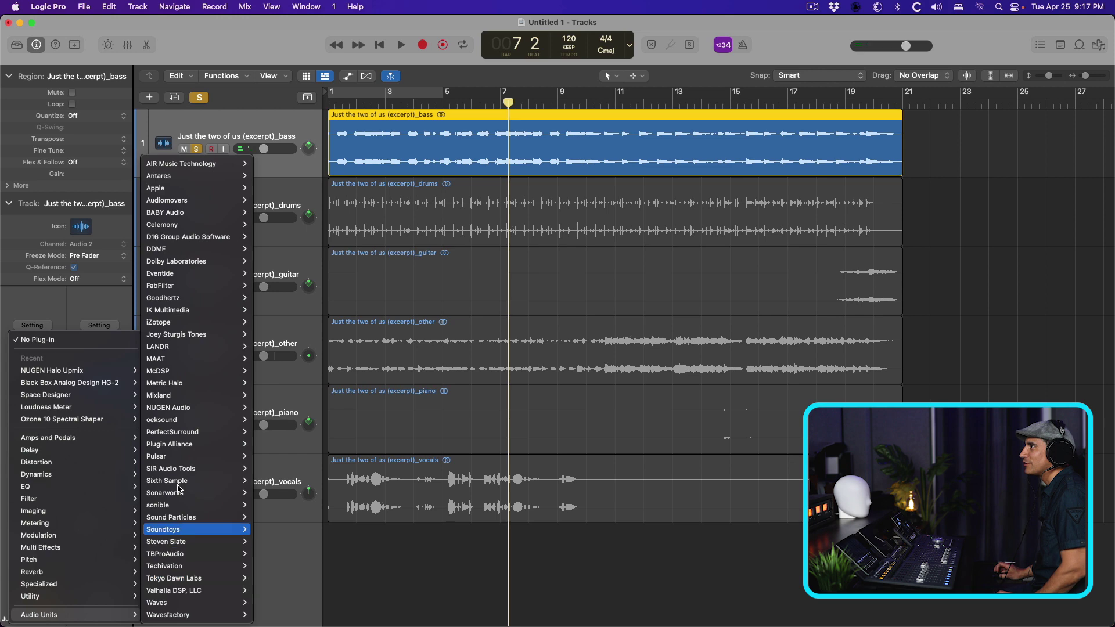
mouse_move(185, 444)
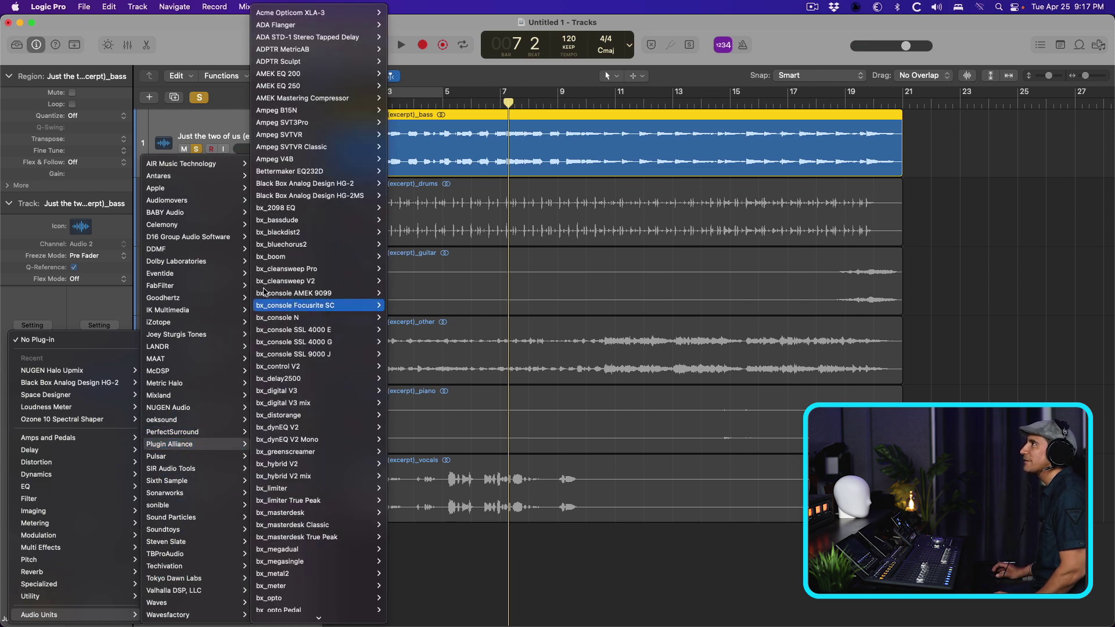
mouse_move(277, 17)
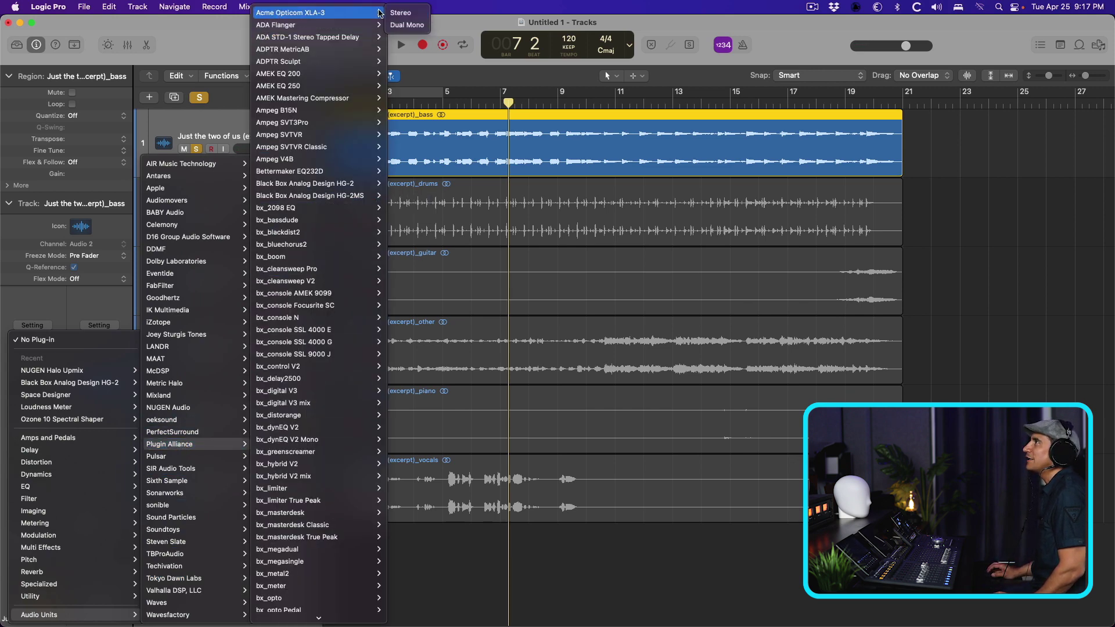
left_click(400, 13)
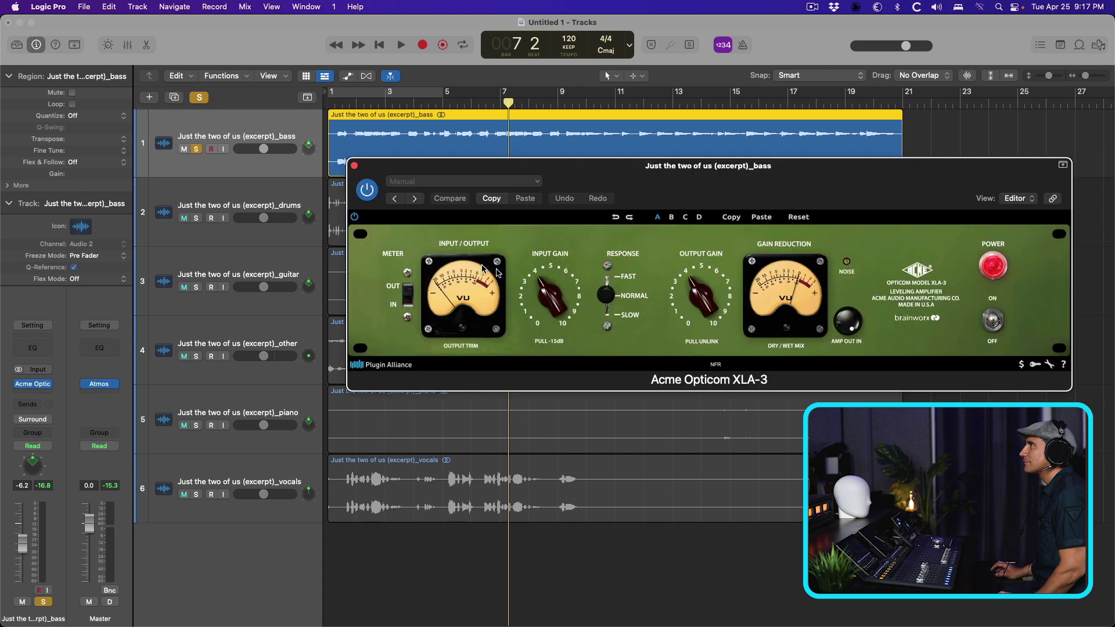
left_click(847, 262)
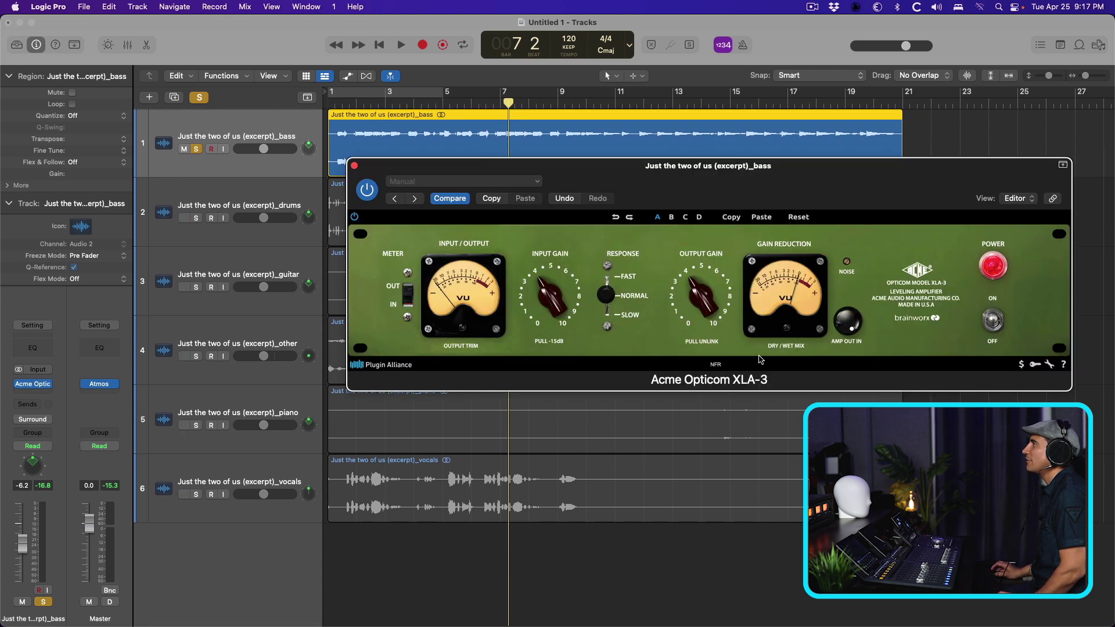
Set the Opticom's response to Fast and raise its dry/wet mix to about 28% during playback, checking the bass in the full mix
left_click_drag(610, 297, 627, 254)
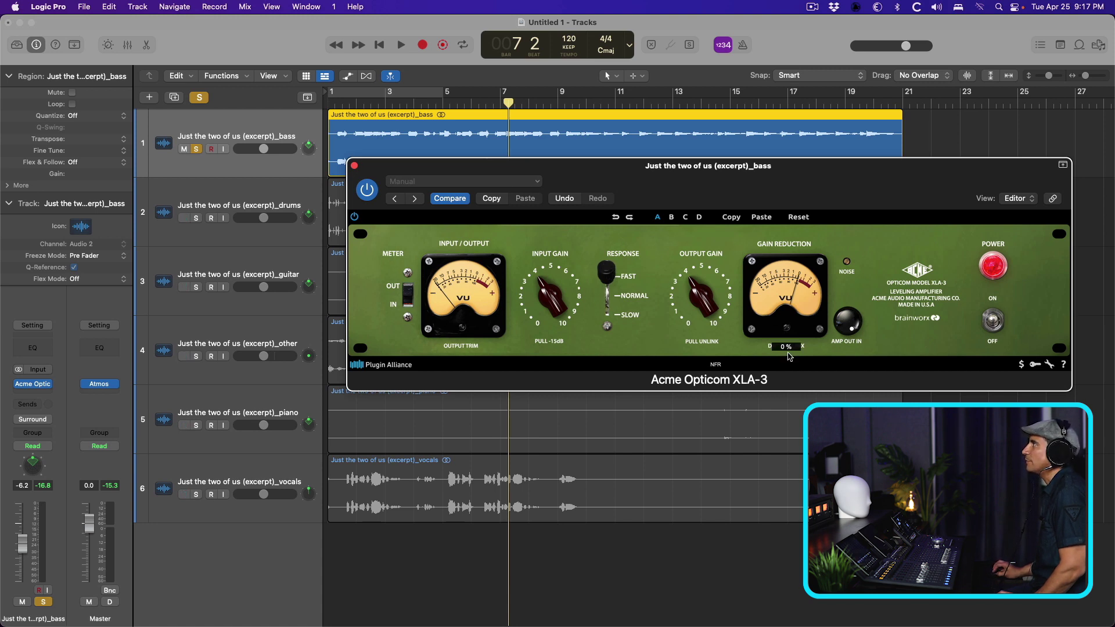
left_click(372, 106)
key("space")
left_click(791, 317)
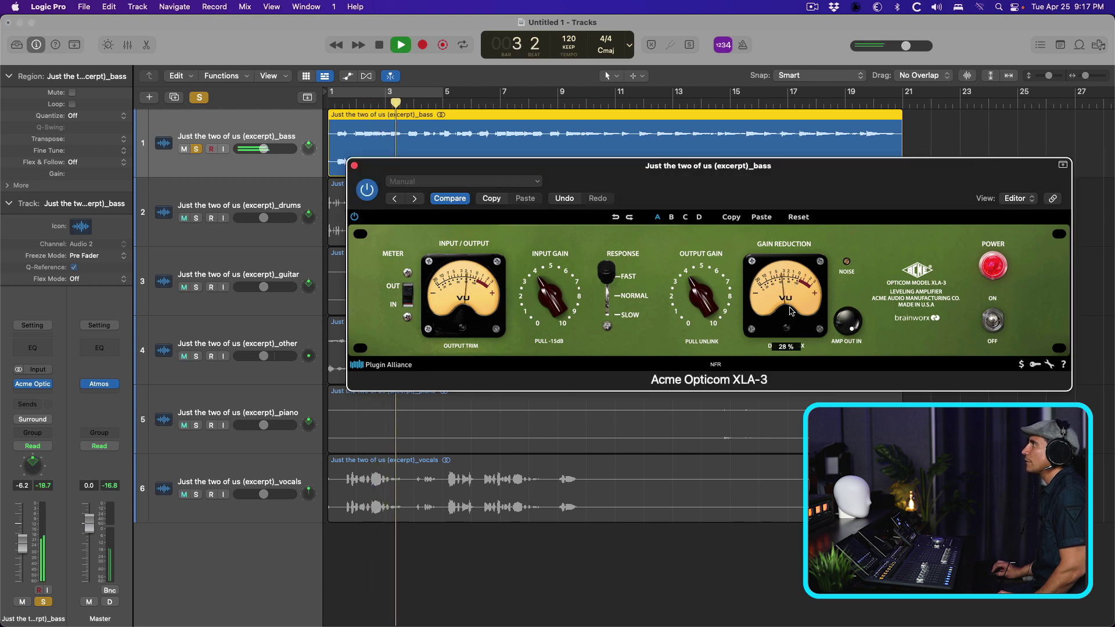
key("s")
mouse_move(787, 333)
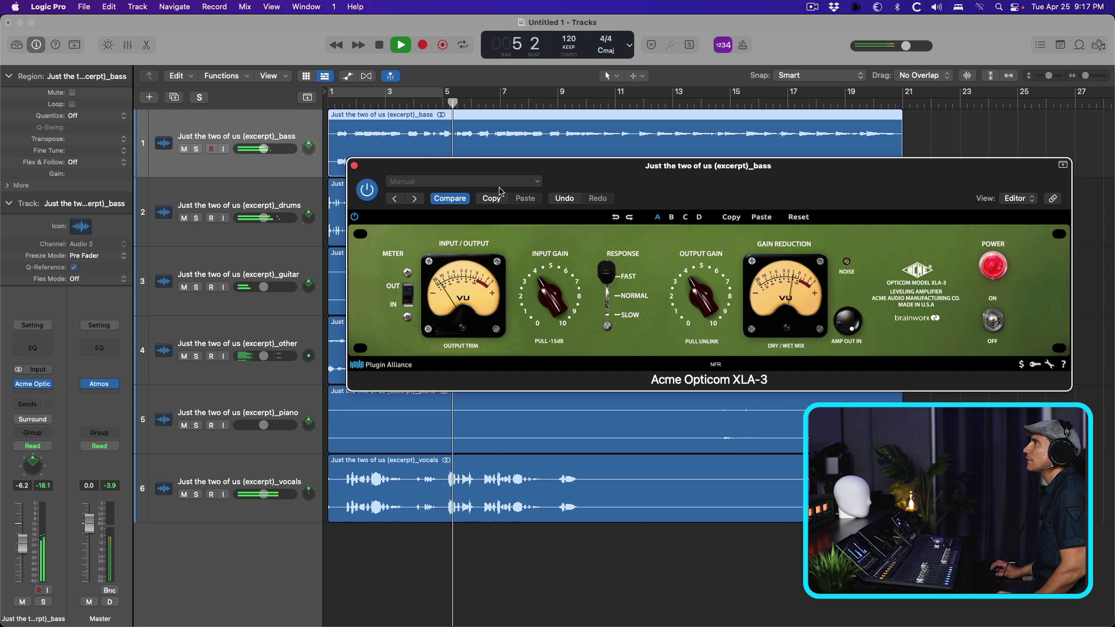
left_click(354, 166)
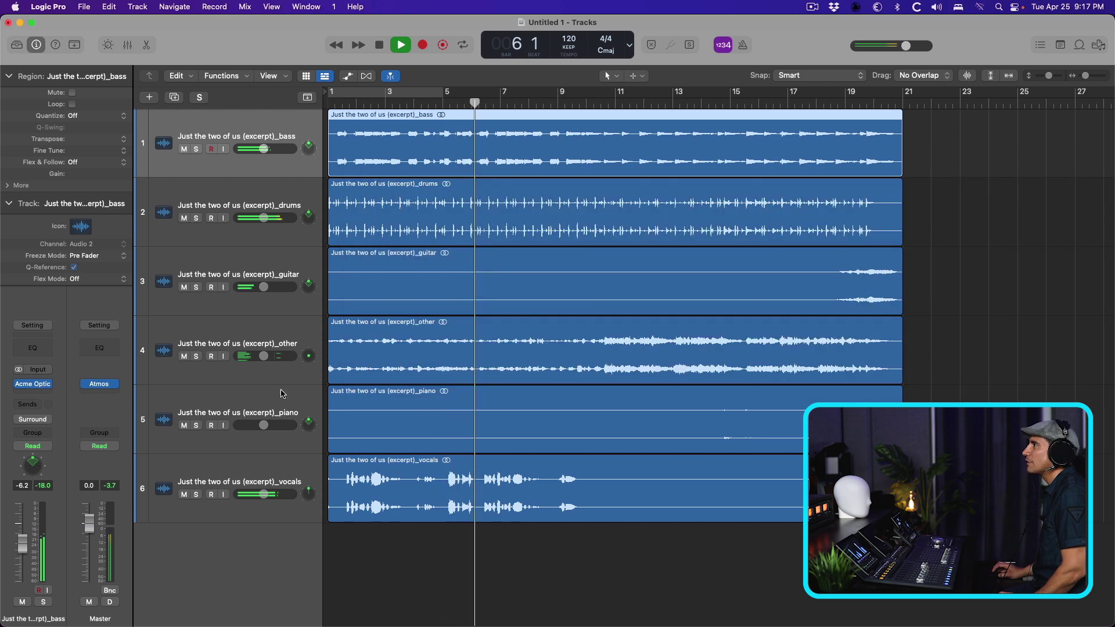
Adjust the vocals track's Bus 1 reverb send level while the full mix plays
left_click(237, 473)
left_click(49, 400)
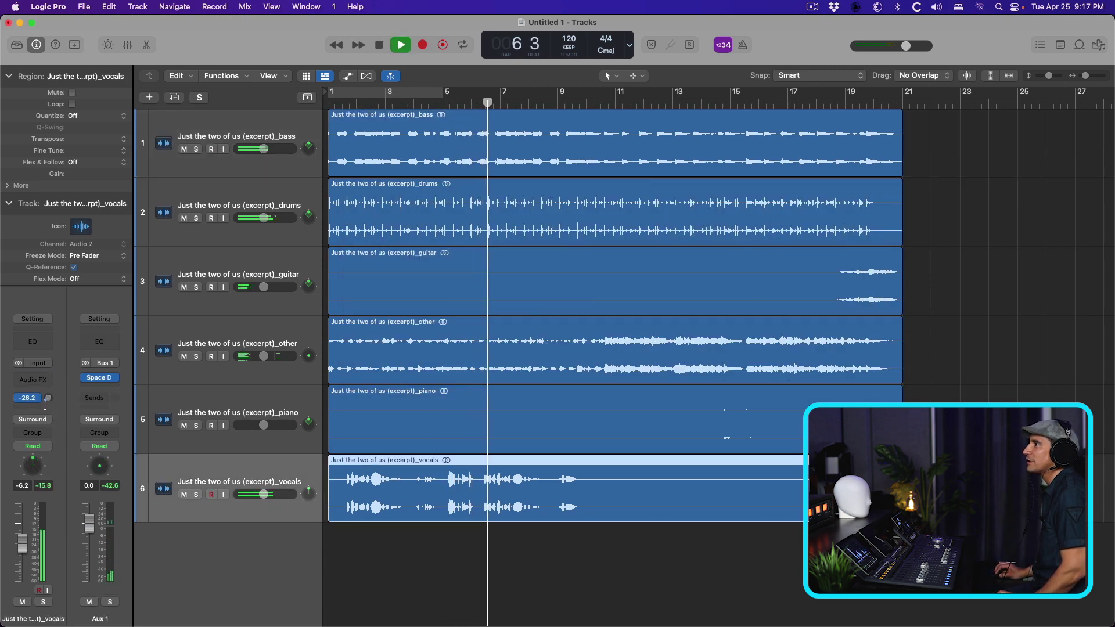
left_click_drag(48, 398, 48, 394)
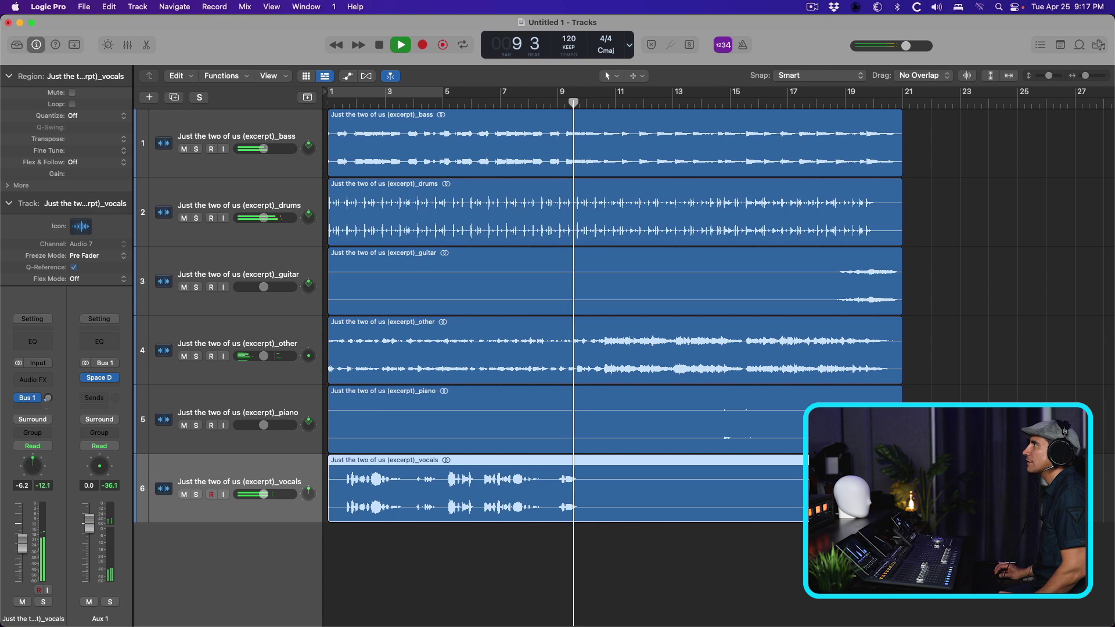
key("space")
Solo the guitar track, listen to its part from around bar 19, and unsolo it
left_click(259, 270)
key("s")
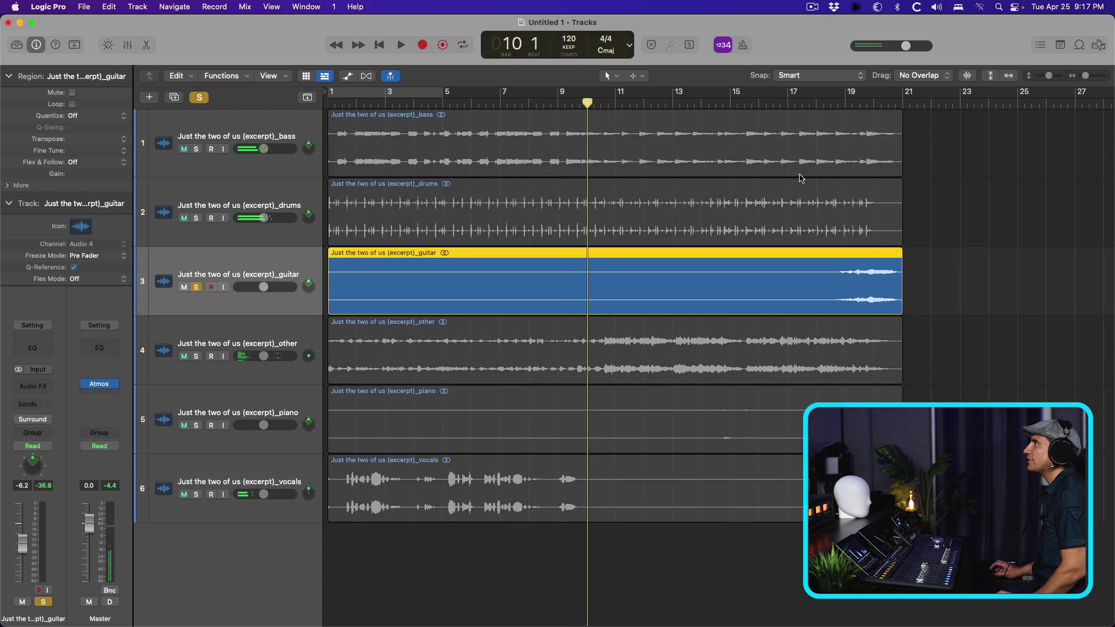
left_click(842, 103)
key("space")
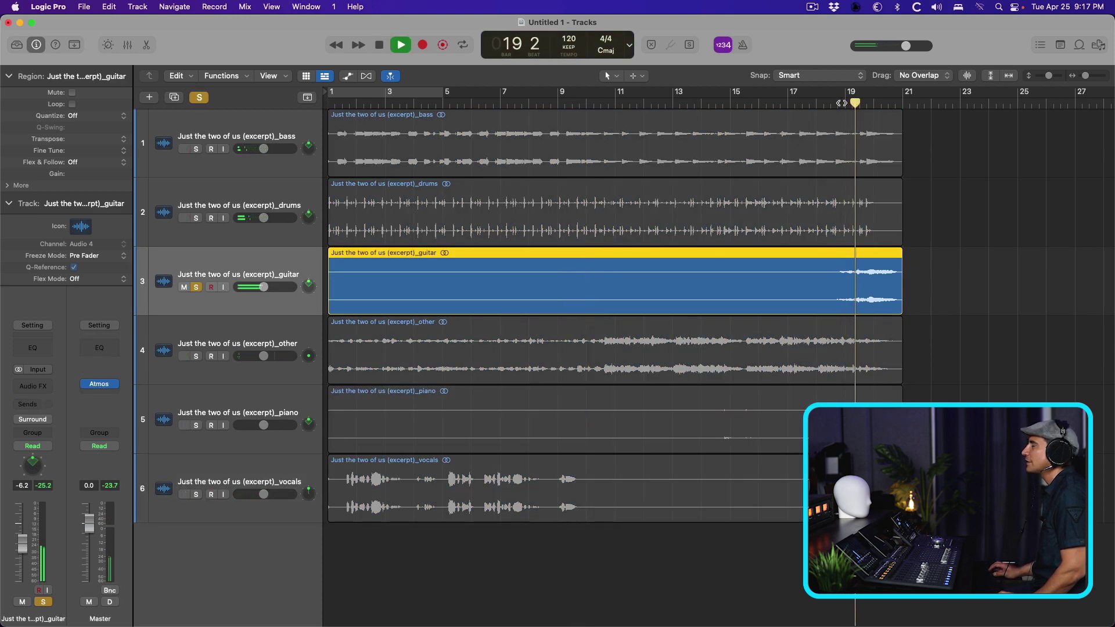
key("space")
key("s")
key("super+a")
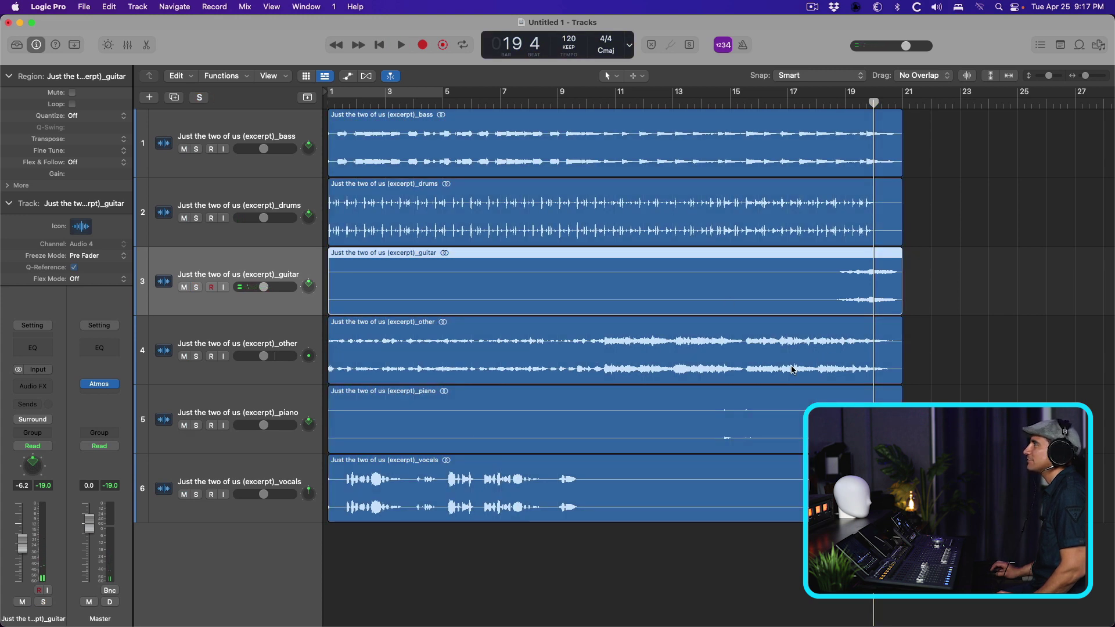
Delete the guitar and piano tracks from the project
left_click(283, 410, "shift")
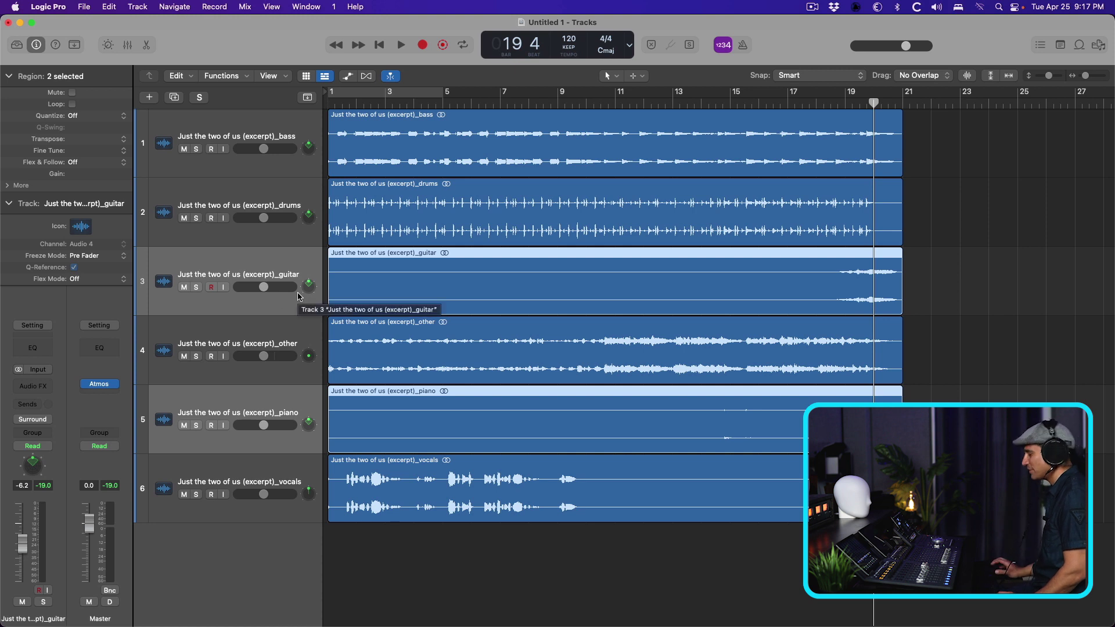
key("Delete")
key("Delete")
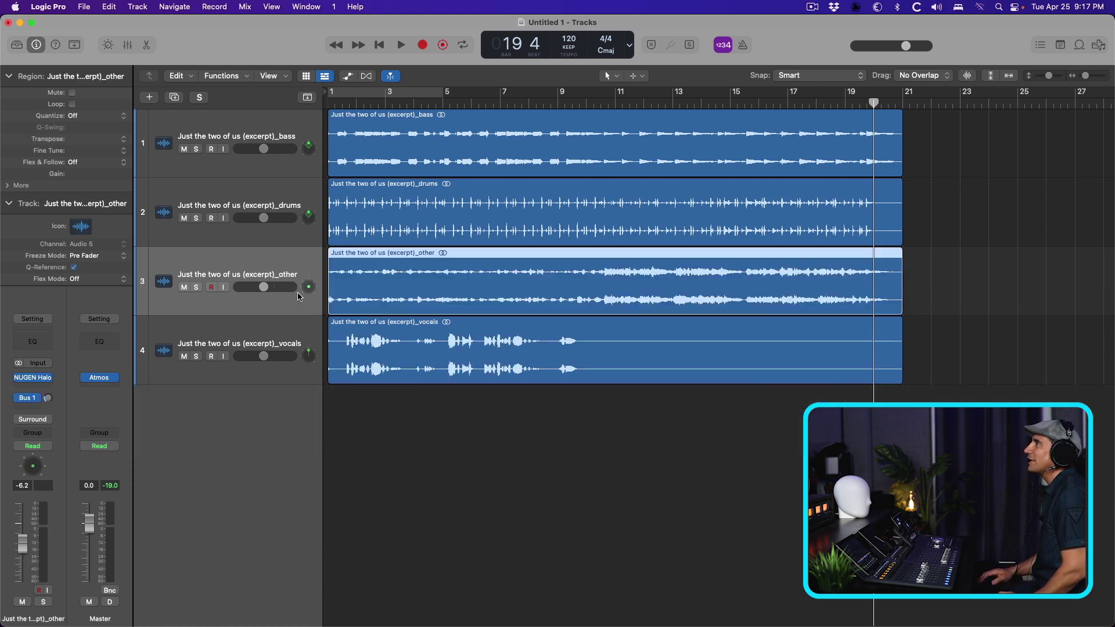
Return the playhead to bar 1 and insert a 7.1.4 Loudness Meter on the Master channel after the Atmos plug-in
left_click(330, 103)
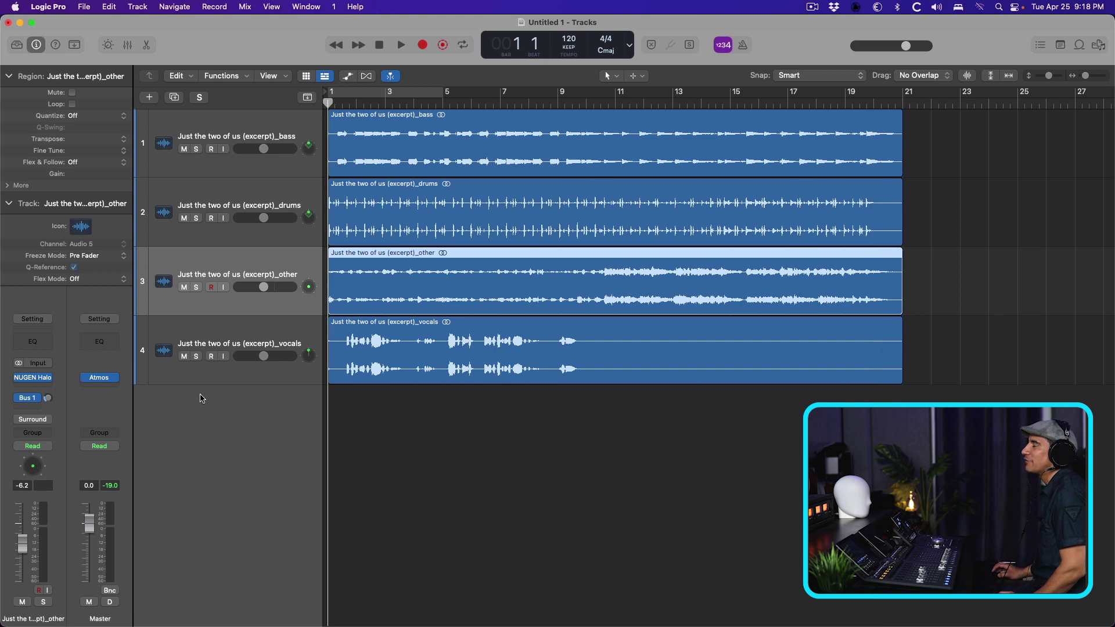
left_click(115, 388)
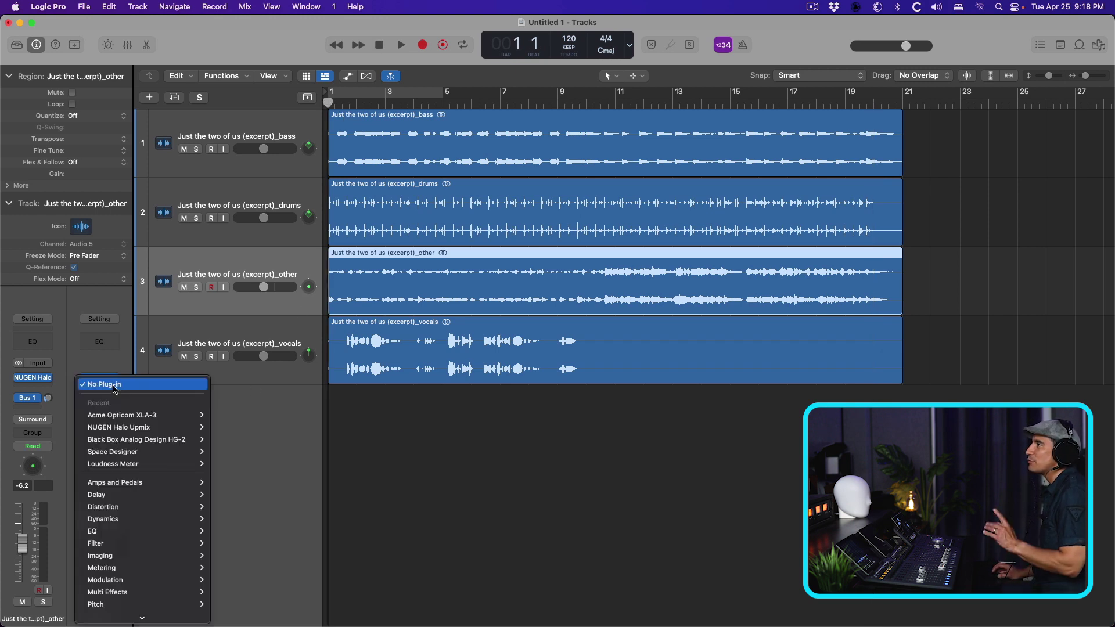
mouse_move(122, 426)
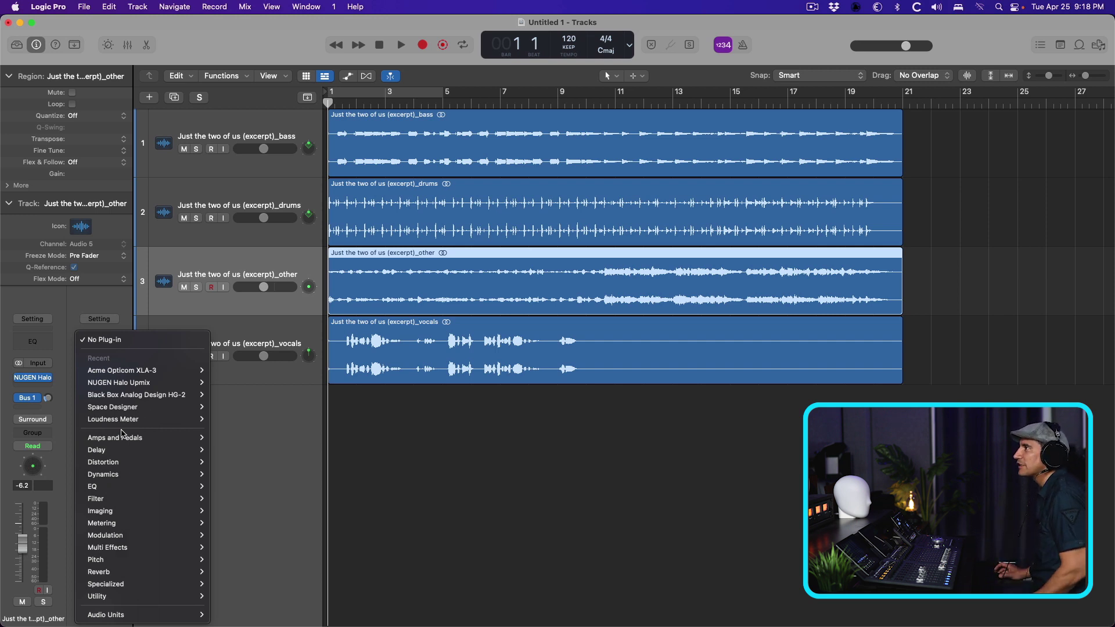
mouse_move(118, 525)
mouse_move(228, 535)
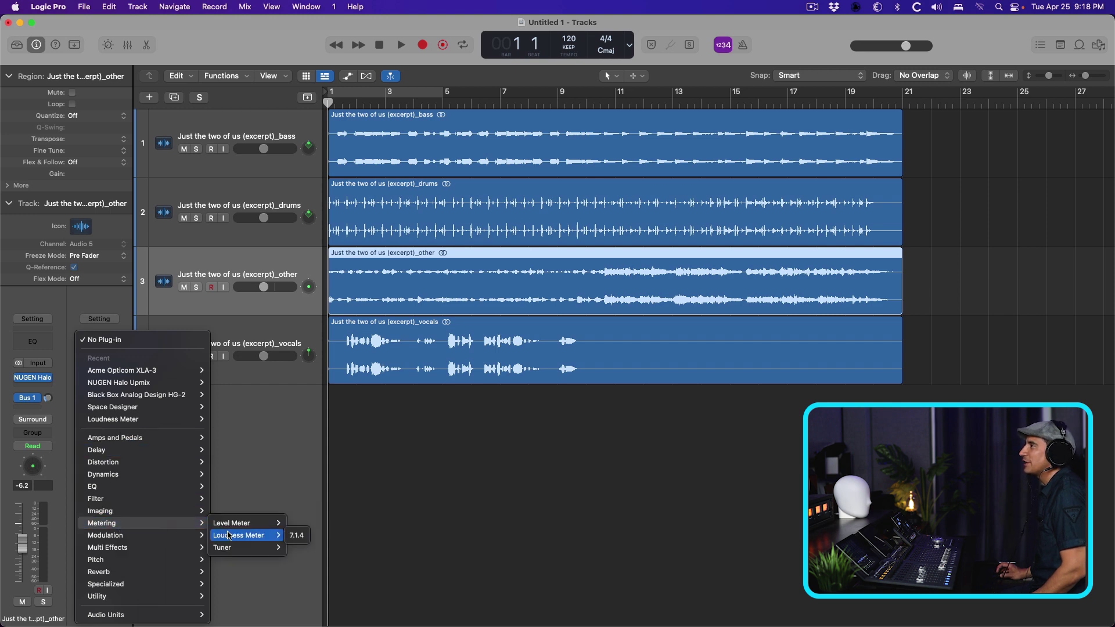
left_click(294, 540)
Play the mix, set the Loudness Meter's target line to about -18 LUFS, measure the integrated loudness, then close the meter and stop playback
key("space")
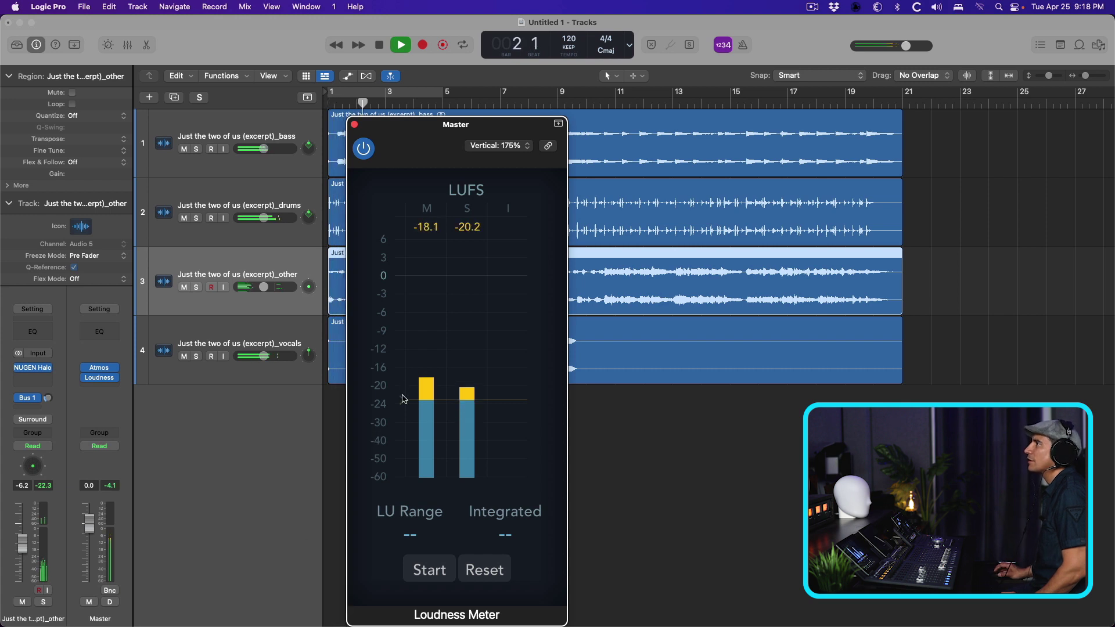
left_click_drag(402, 400, 401, 377)
left_click(424, 569)
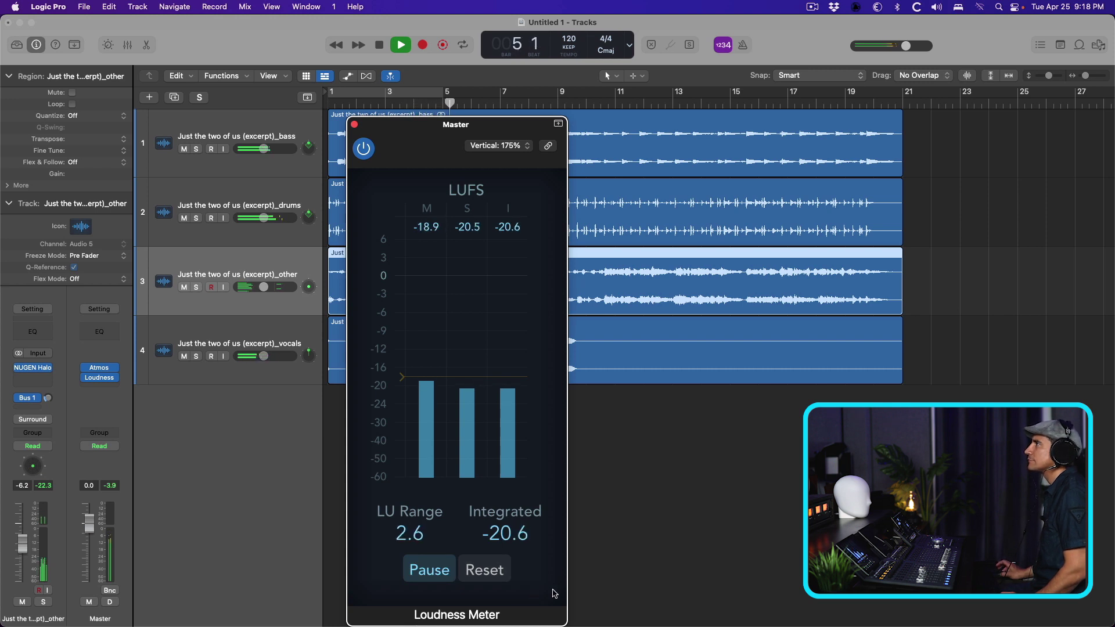
left_click(354, 124)
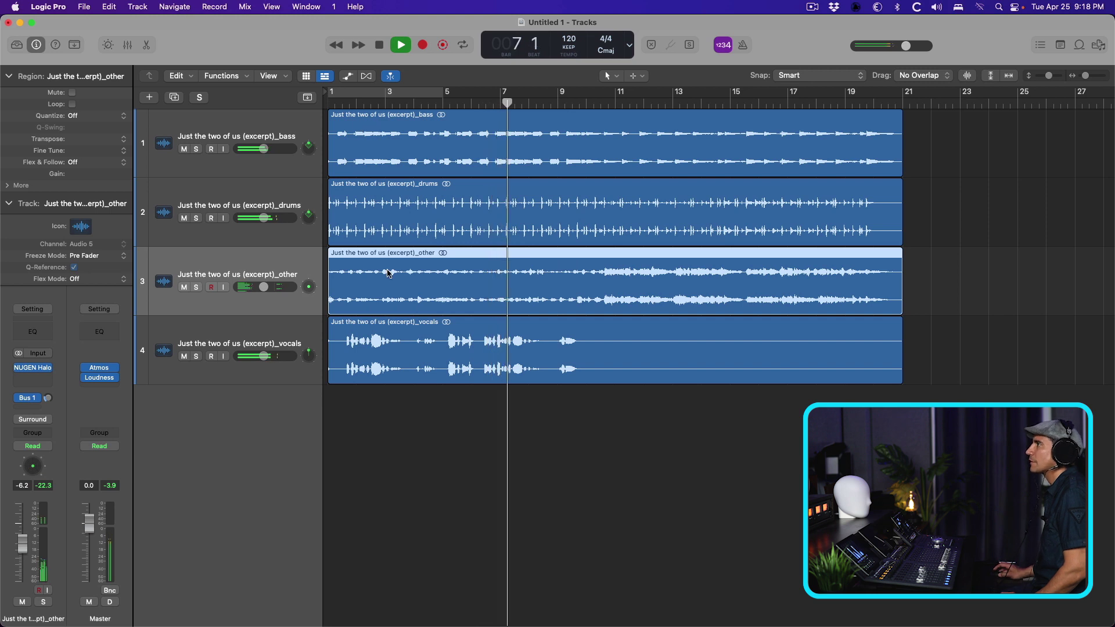
key("space")
Select the vocals track and set the Master's Dolby Atmos plug-in monitoring format to Dolby Renderer
left_click(228, 335)
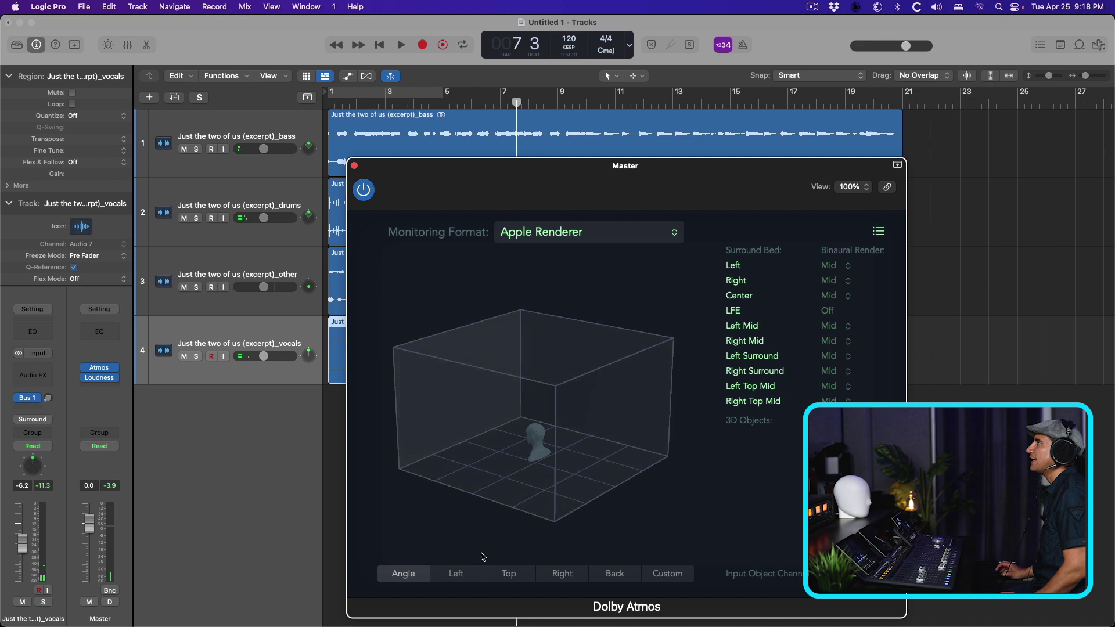
left_click(650, 232)
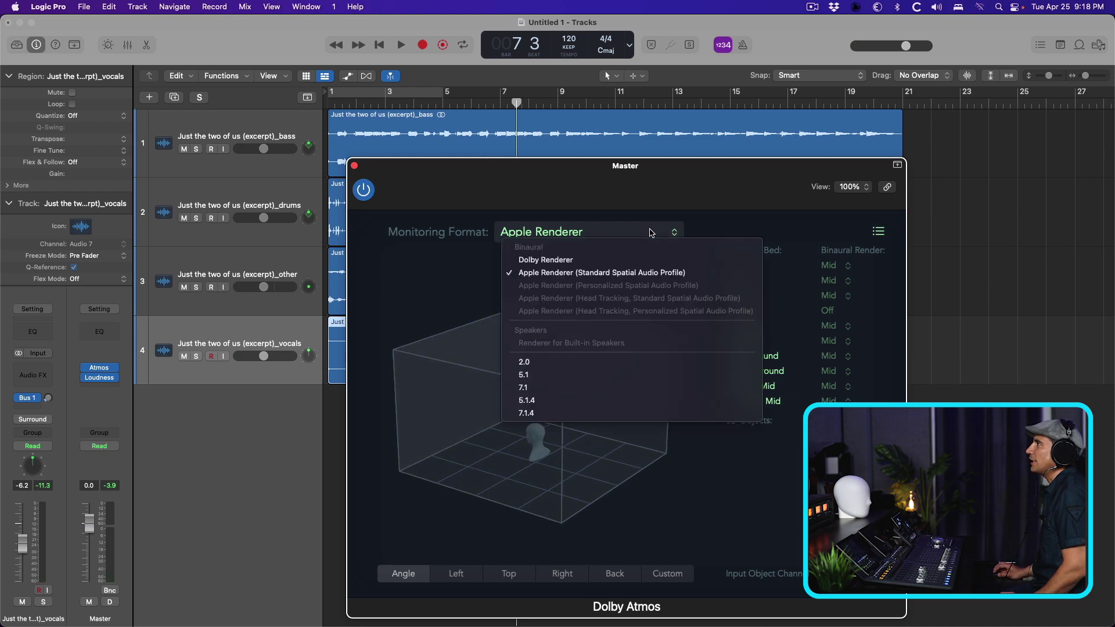
left_click(634, 259)
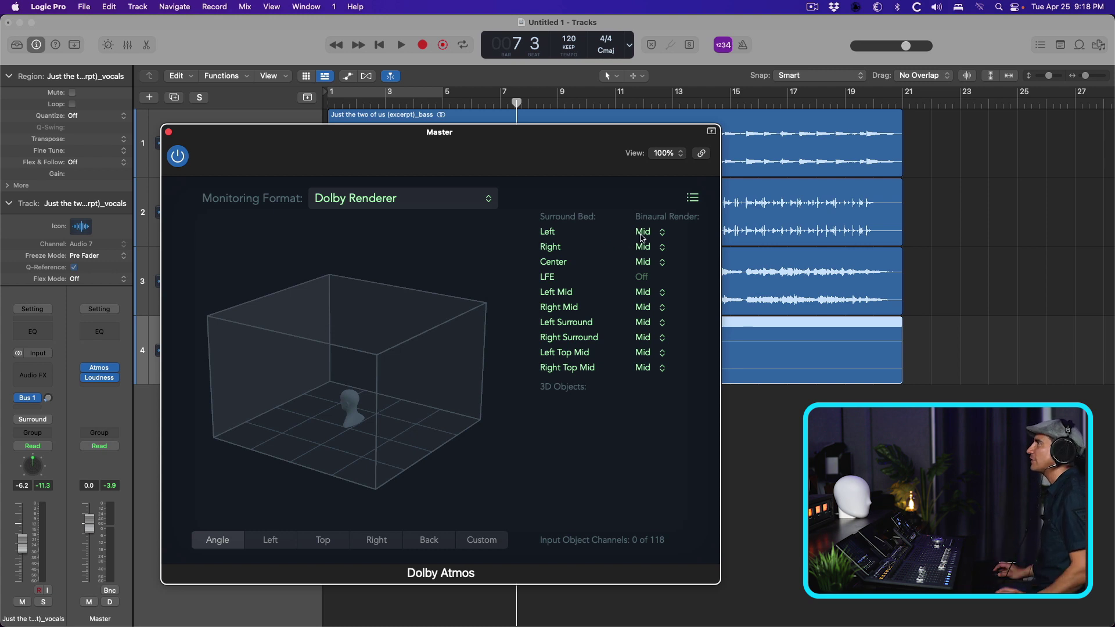
Set the binaural render mode of the Left, Right and Center surround bed channels to Off
left_click(646, 234)
left_click(645, 246)
left_click(644, 248)
left_click(651, 263)
left_click(643, 266)
left_click(649, 277)
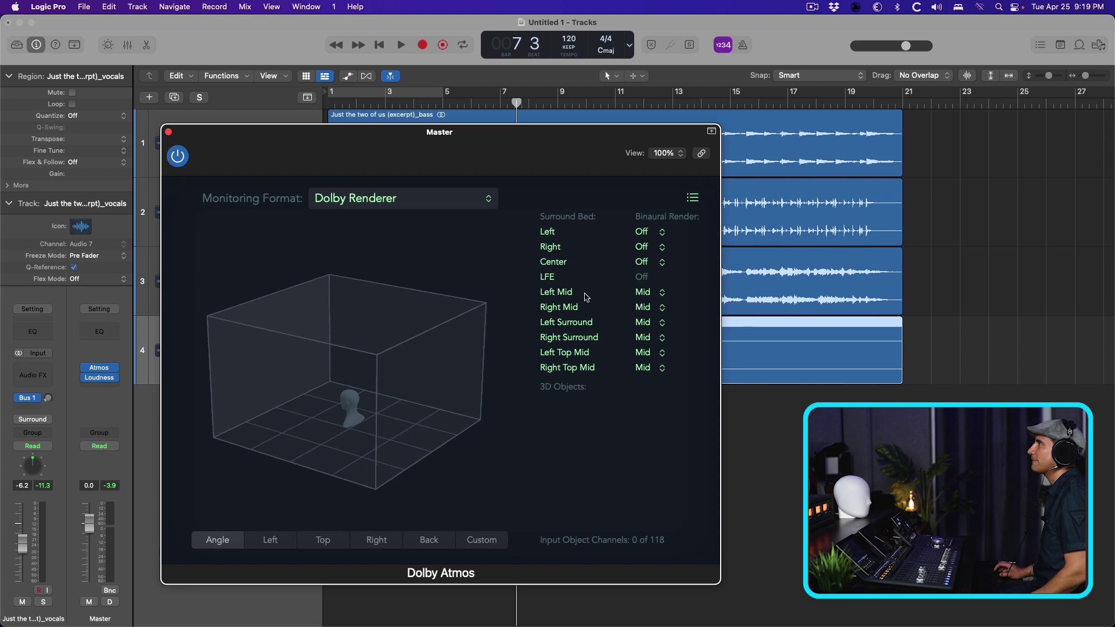
Set the binaural render mode of the Left Mid and Right Mid channels to Near
left_click(646, 296)
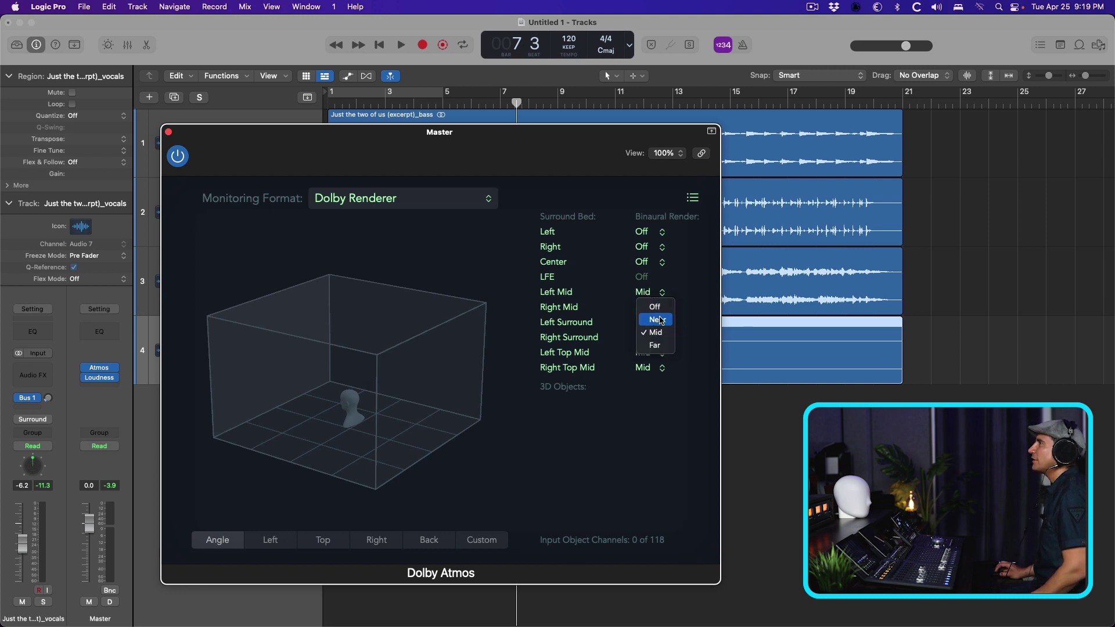
left_click(660, 320)
left_click(655, 308)
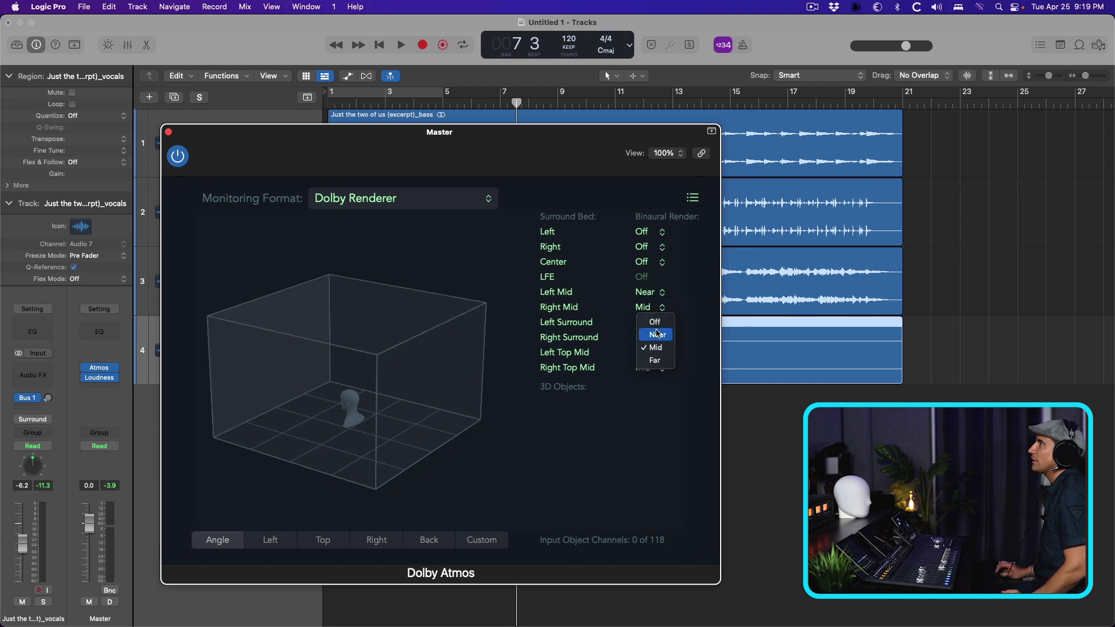
left_click(655, 335)
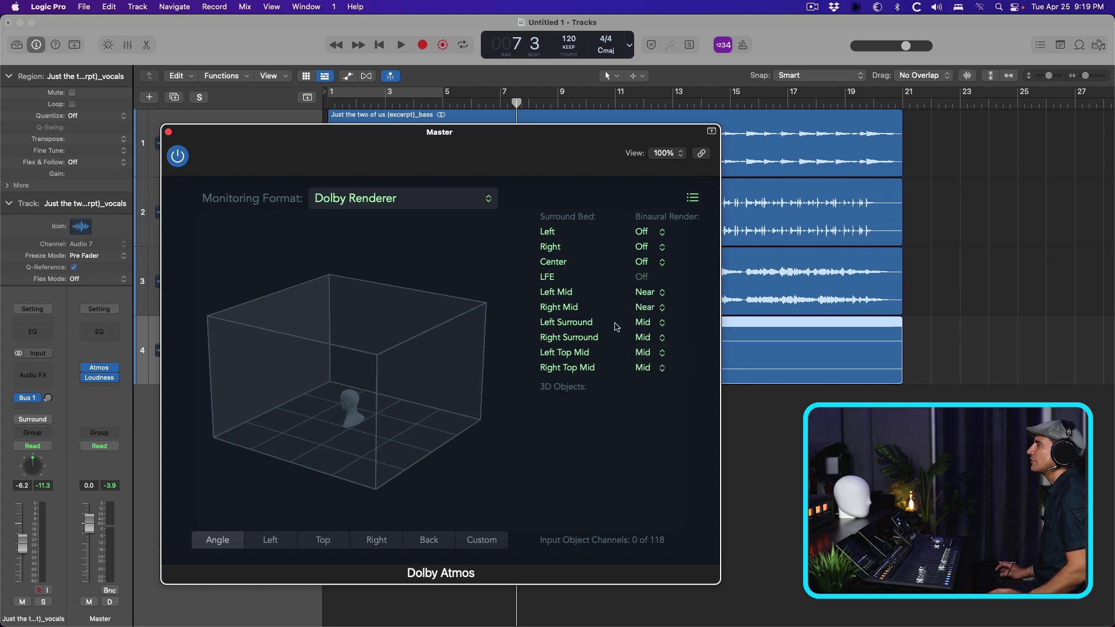
Set the binaural render mode of the Left Top Mid and Right Top Mid channels to Far, then close the Dolby Atmos plug-in
left_click(646, 352)
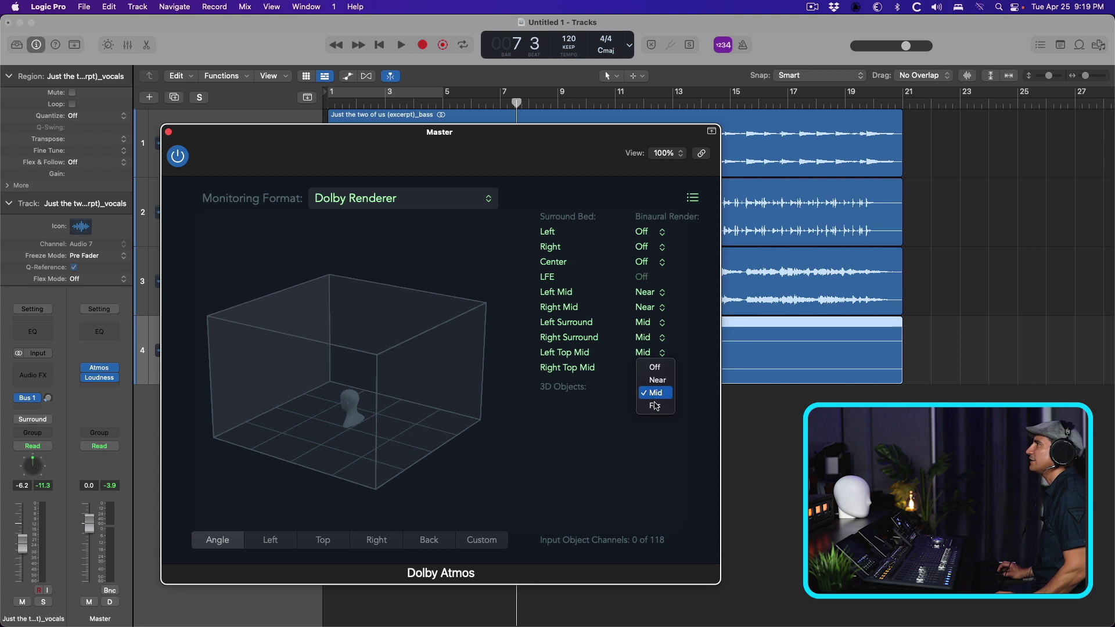
left_click(655, 408)
left_click(646, 370)
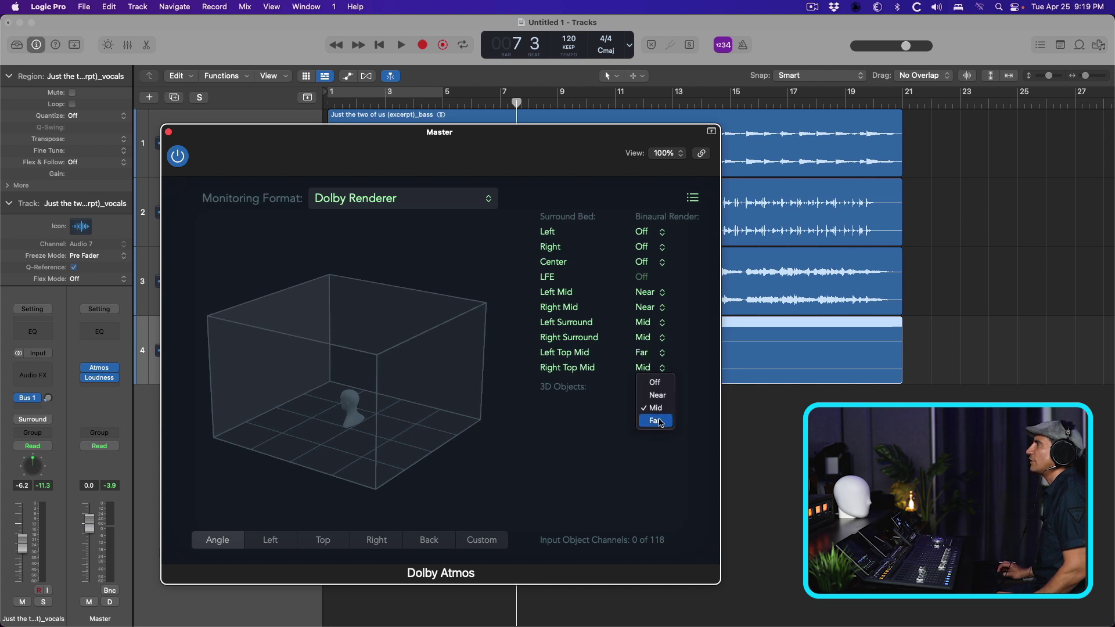
left_click(656, 420)
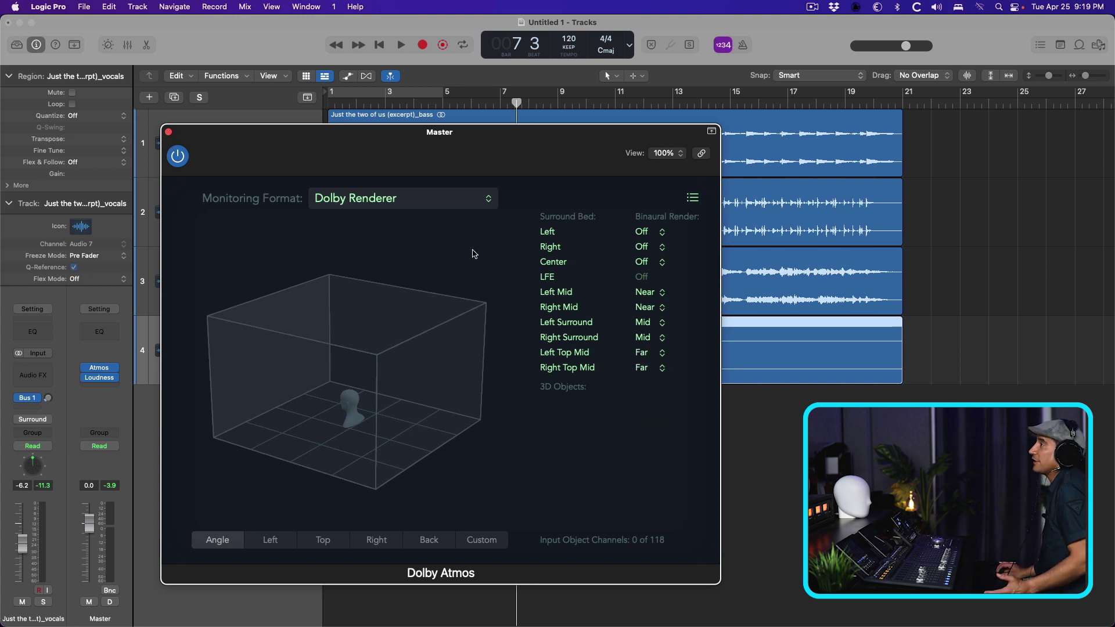
left_click(473, 201)
left_click(473, 162)
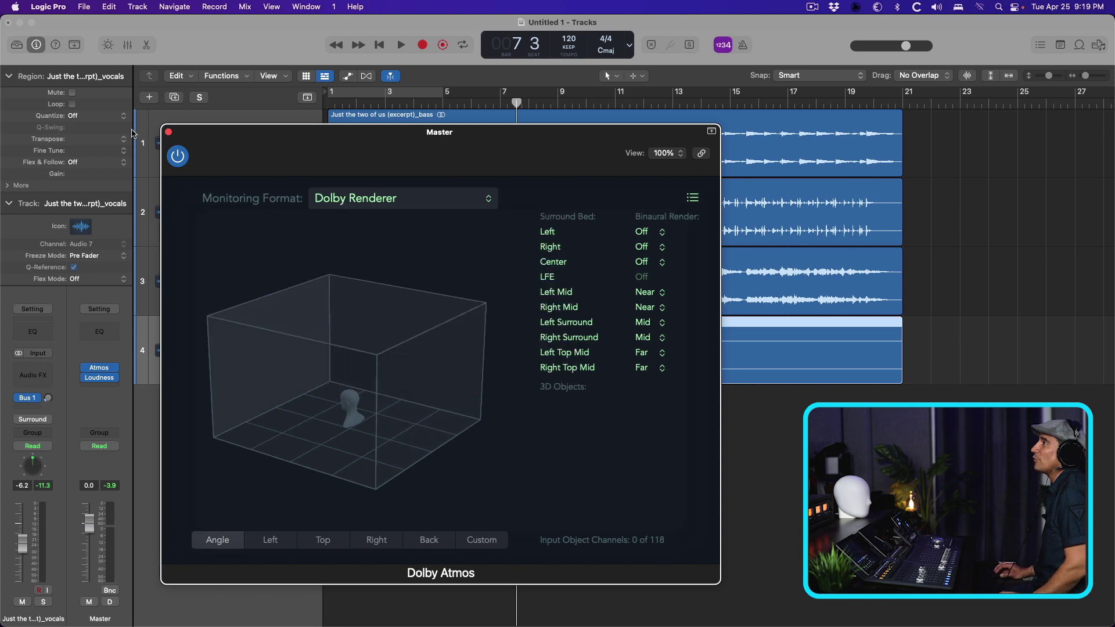
left_click(169, 132)
Play the mix from bar 1 and set the volume of the other track to -5.8 dB and the vocals track to -6.6 dB
left_click(337, 103)
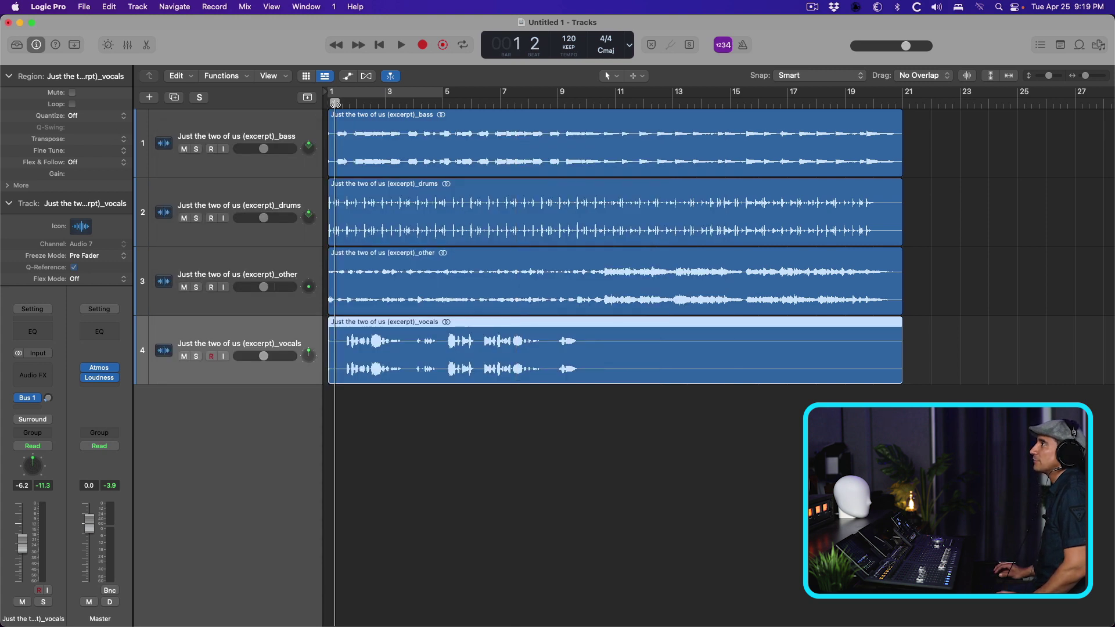
key("space")
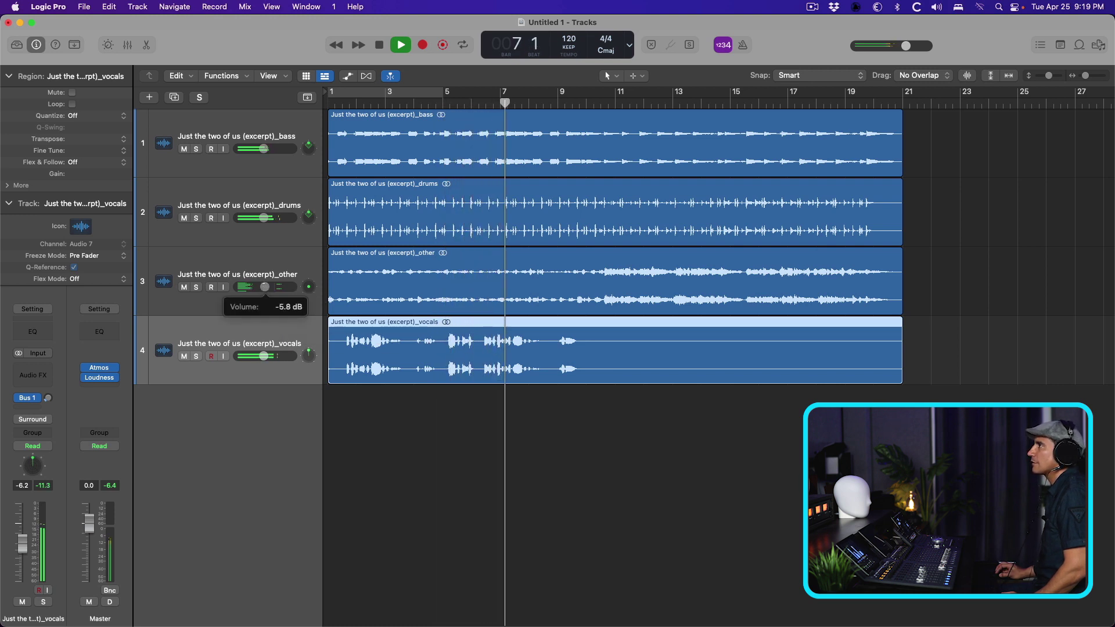
left_click_drag(265, 356, 263, 356)
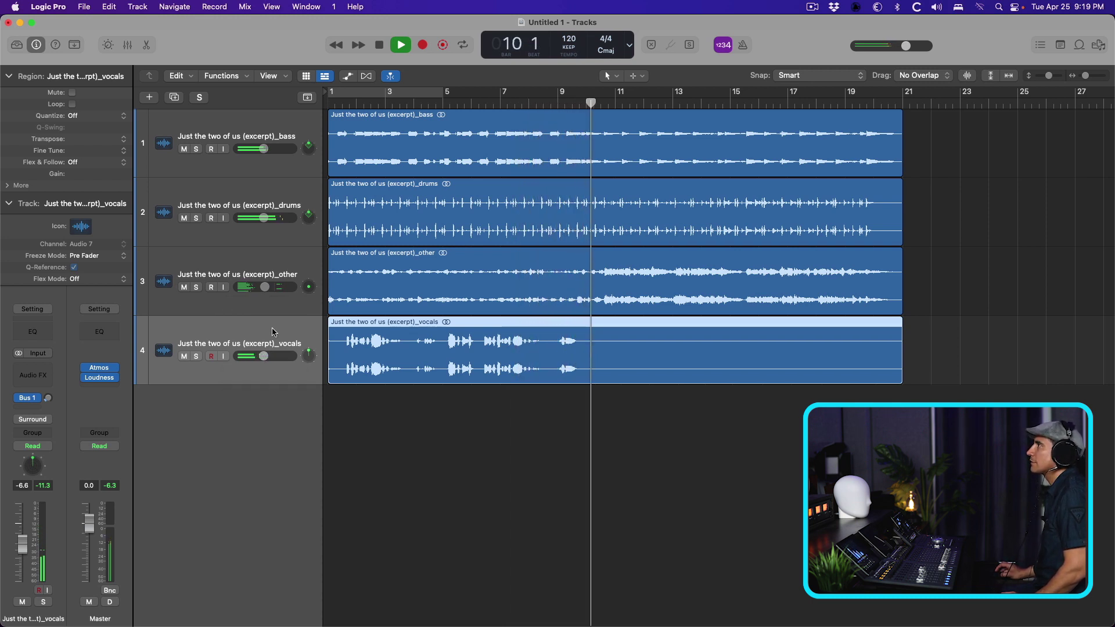
key("space")
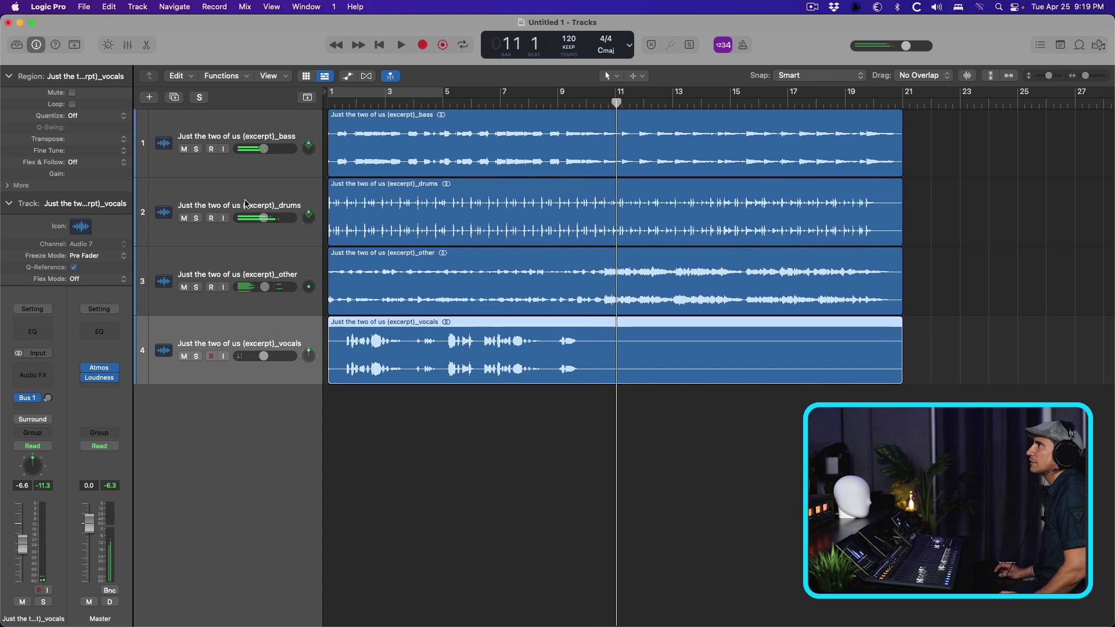
Solo the drums track and add a send from it to Bus 2
left_click(235, 204)
left_click(196, 218)
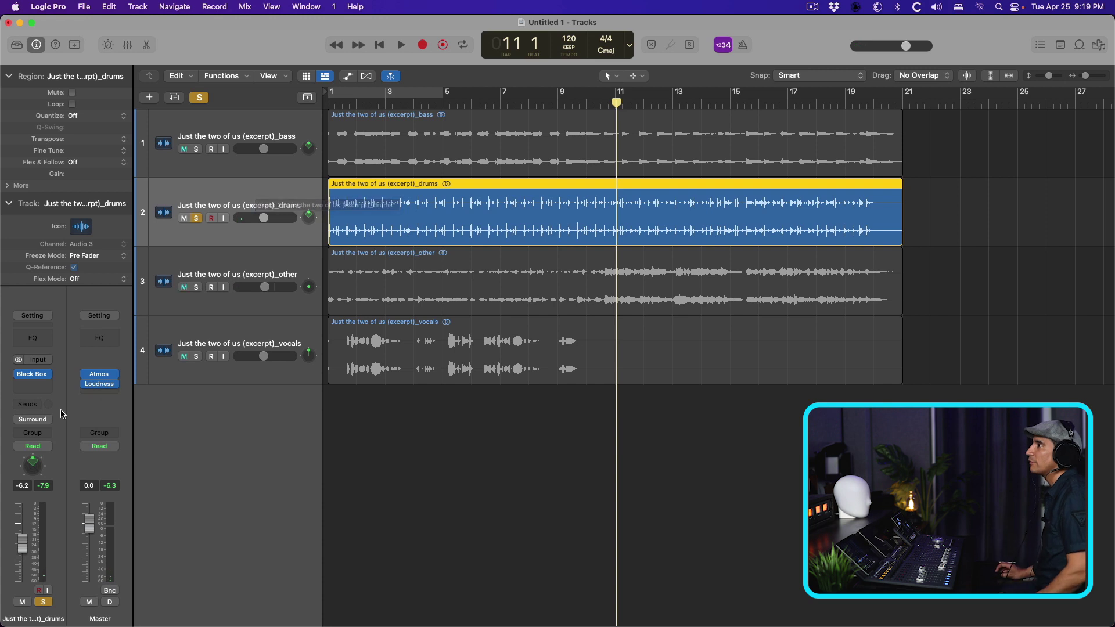
left_click(34, 408)
mouse_move(58, 423)
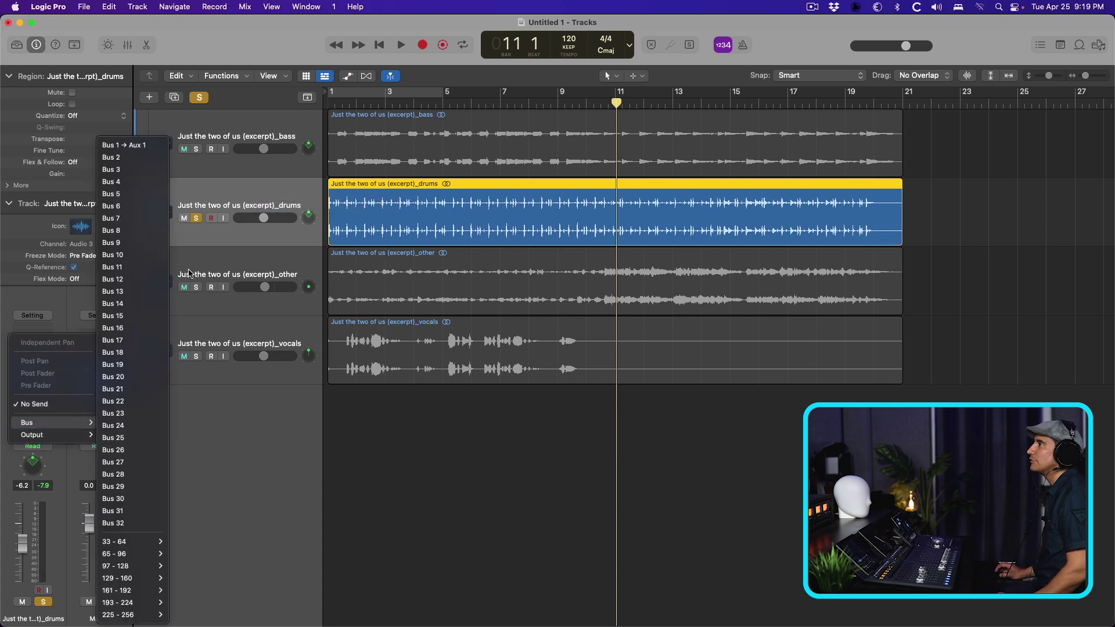
left_click(147, 158)
Insert a Stereo->7.1.2 Space Designer on Aux 2 and load the small-spaces room preset 0.7s Studio Stage Small
left_click(110, 381)
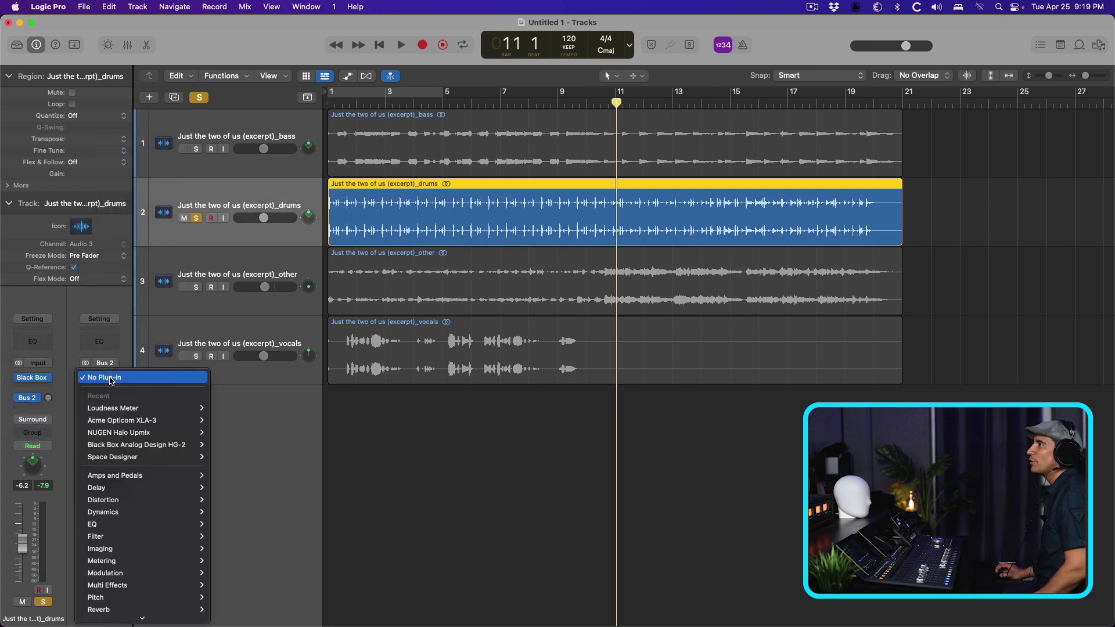
mouse_move(166, 456)
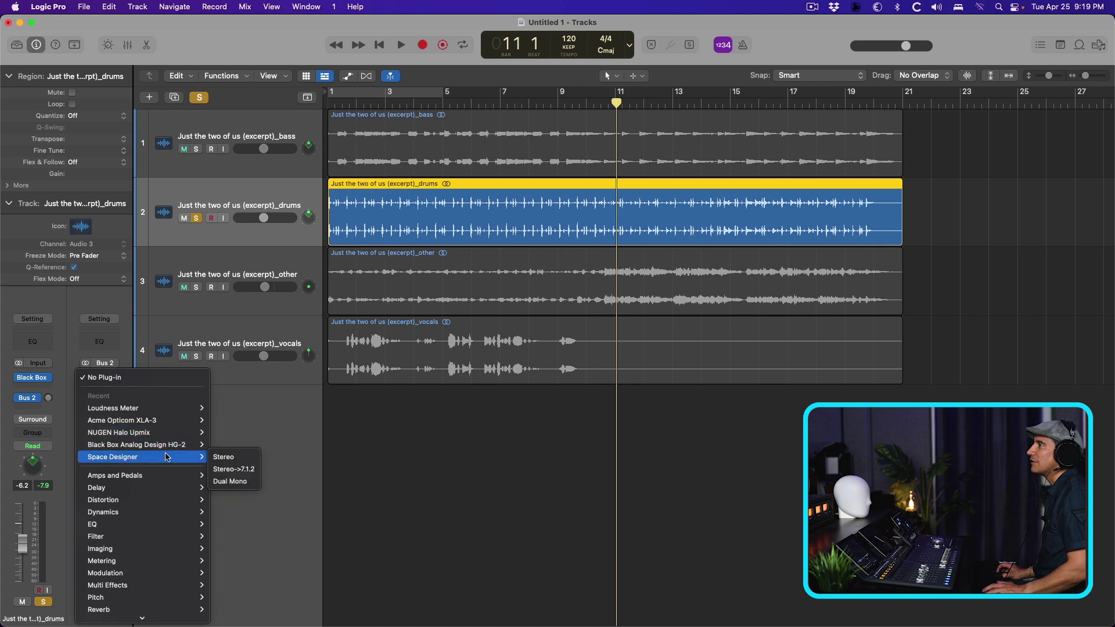
left_click(218, 472)
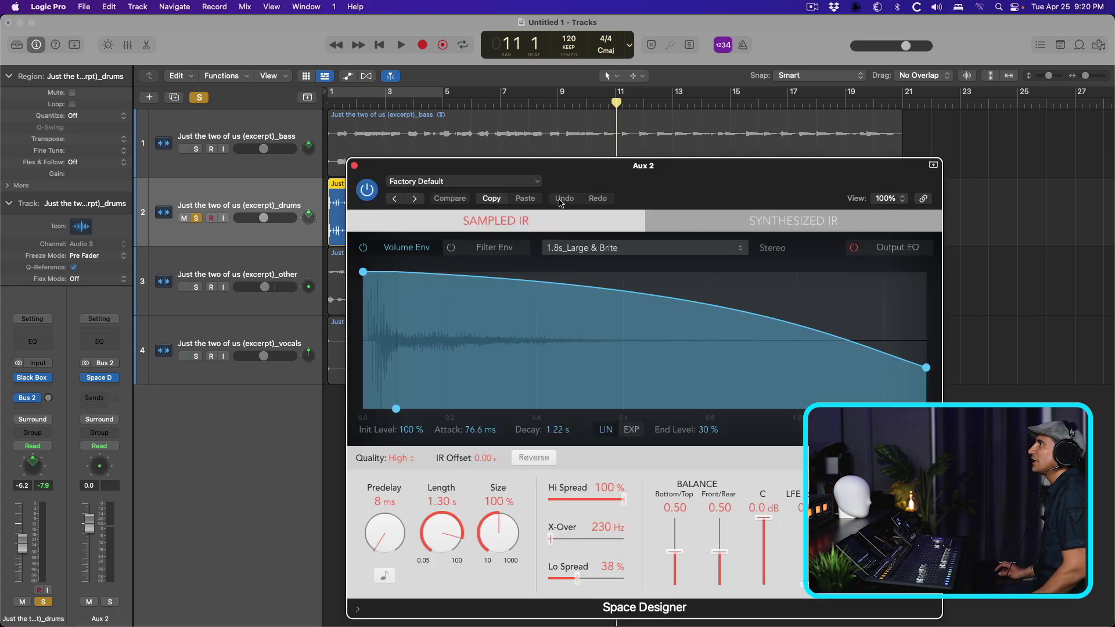
left_click(485, 185)
mouse_move(503, 447)
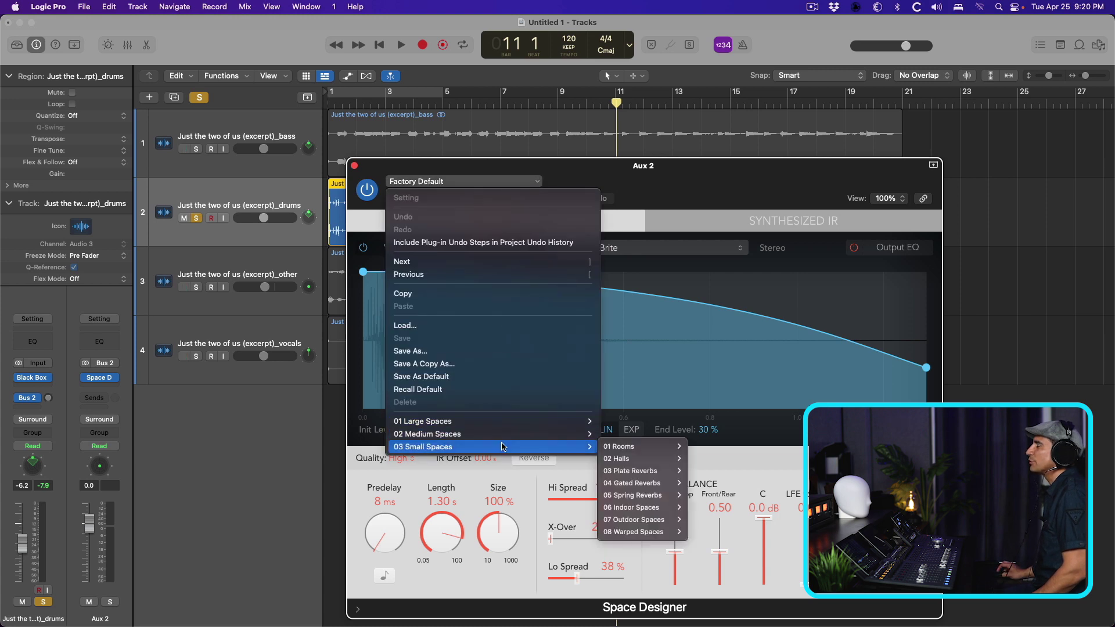
mouse_move(622, 451)
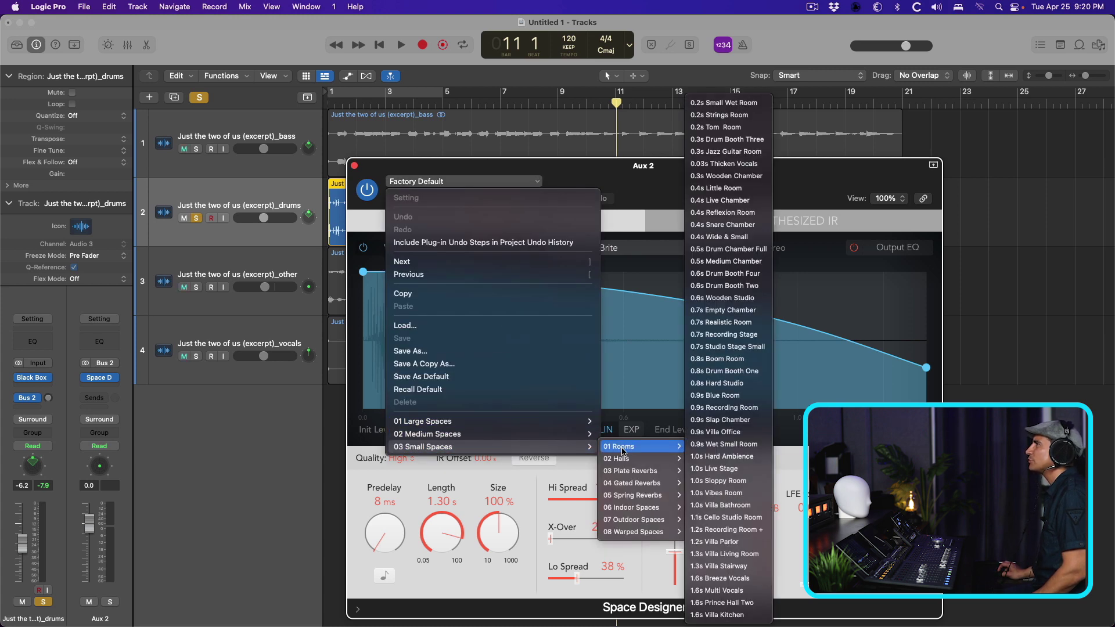
left_click(715, 347)
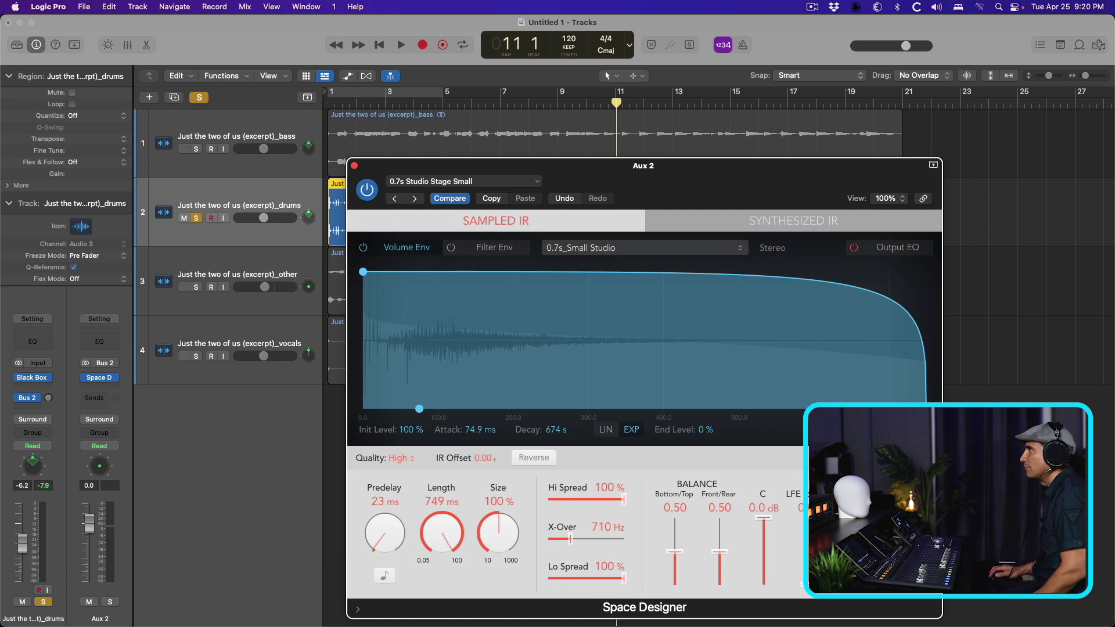
left_click(354, 166)
From near bar 1, set Space Designer's center level to -6.0 dB and raise the drums' Bus 2 send to about -24.6 dB during playback
left_click(341, 105)
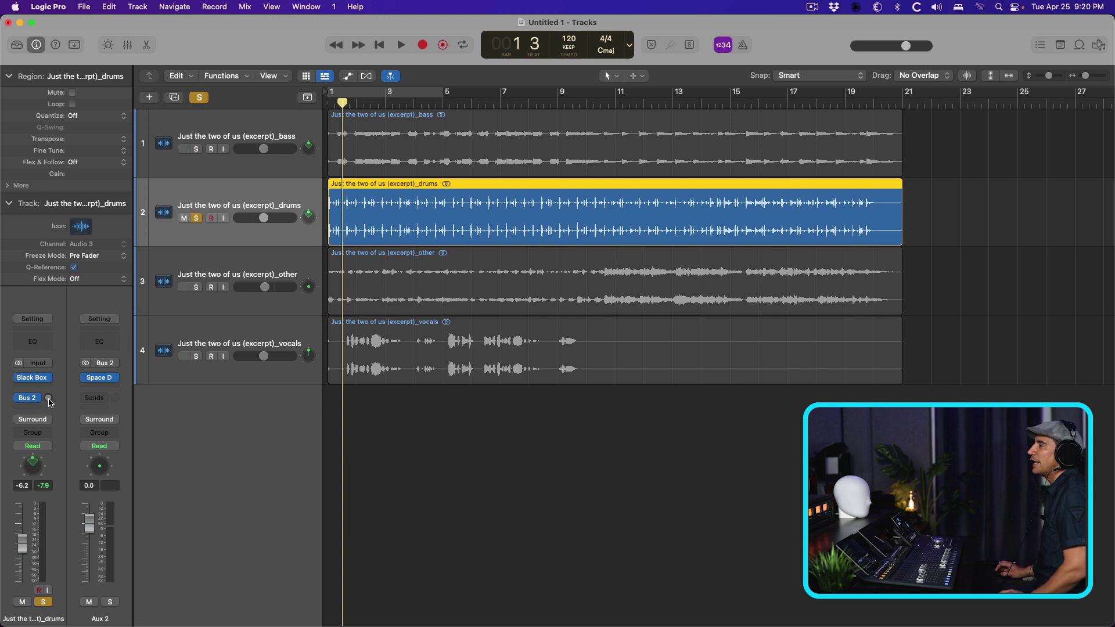
left_click(101, 378)
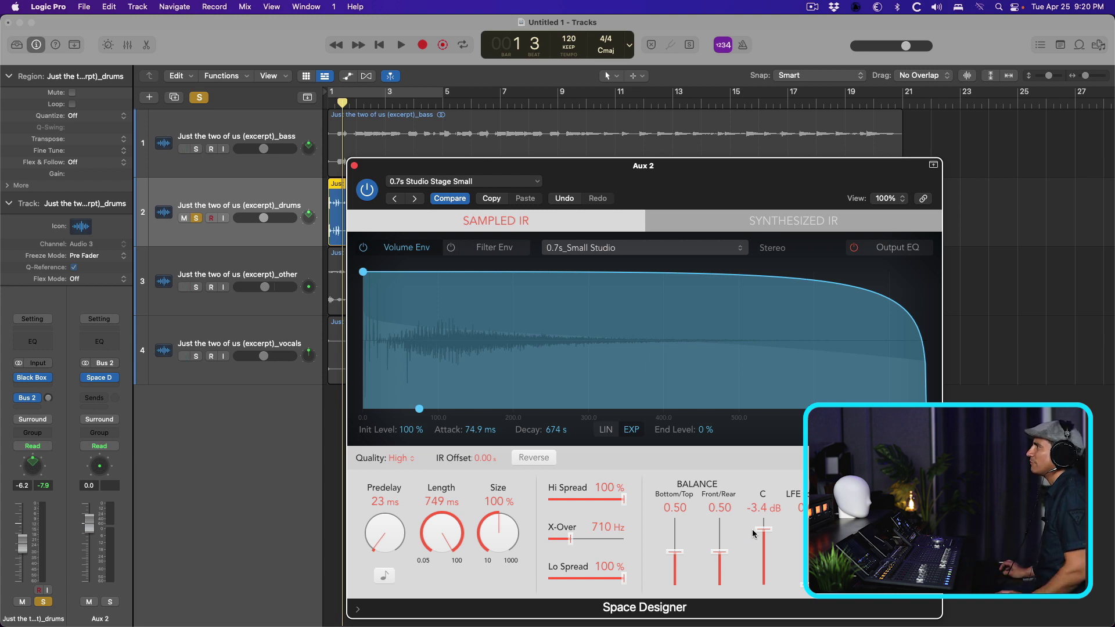
key("space")
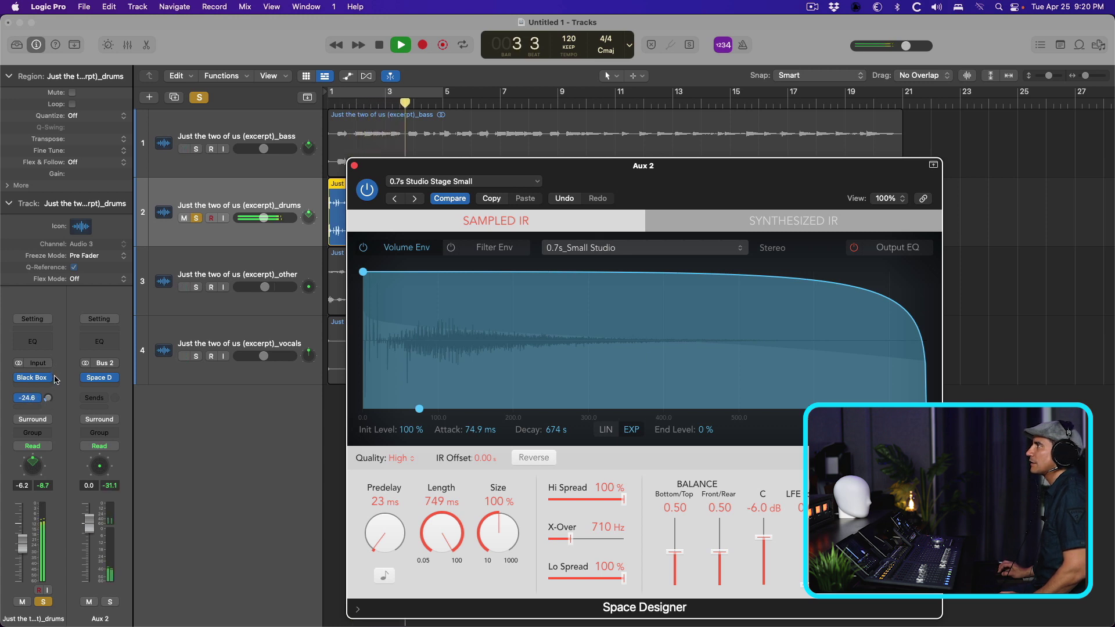
Reduce the Space Designer reverb's size to about 42% while the soloed drums play
left_click(326, 533)
key("space")
left_click(480, 541)
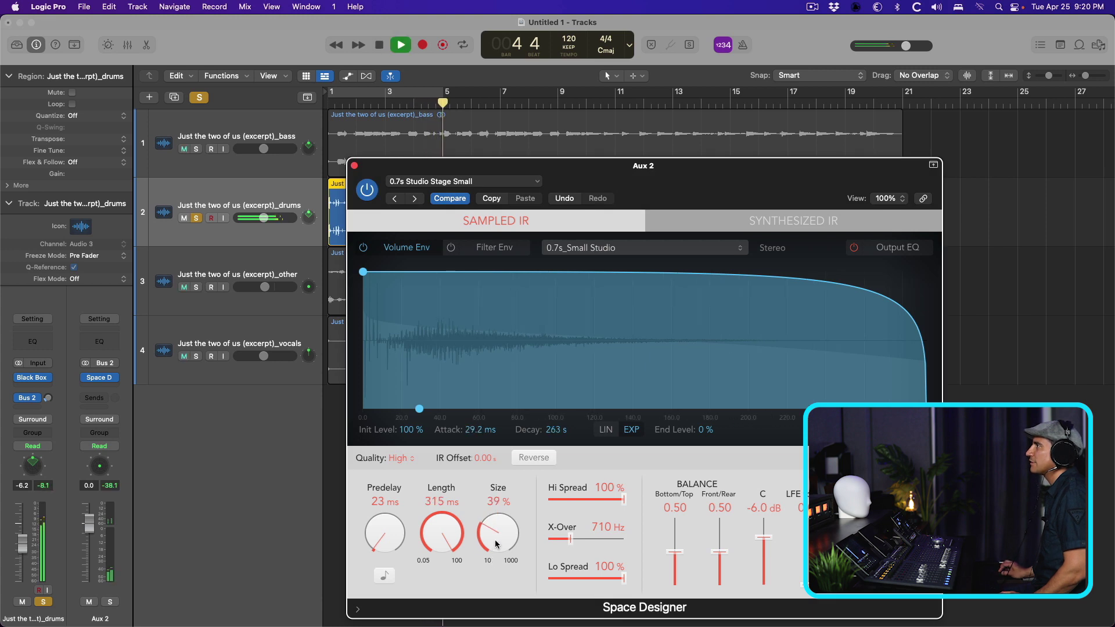
left_click_drag(495, 543, 402, 504)
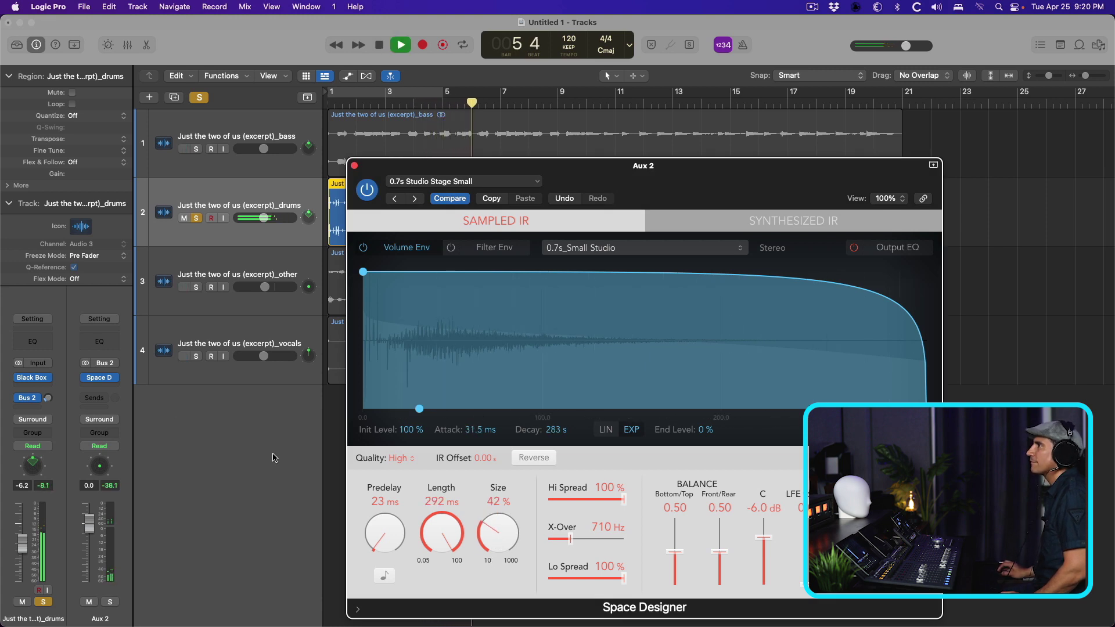
Unsolo the drums track and play the full mix from bar 1 with the Space Designer window closed
left_click(44, 602)
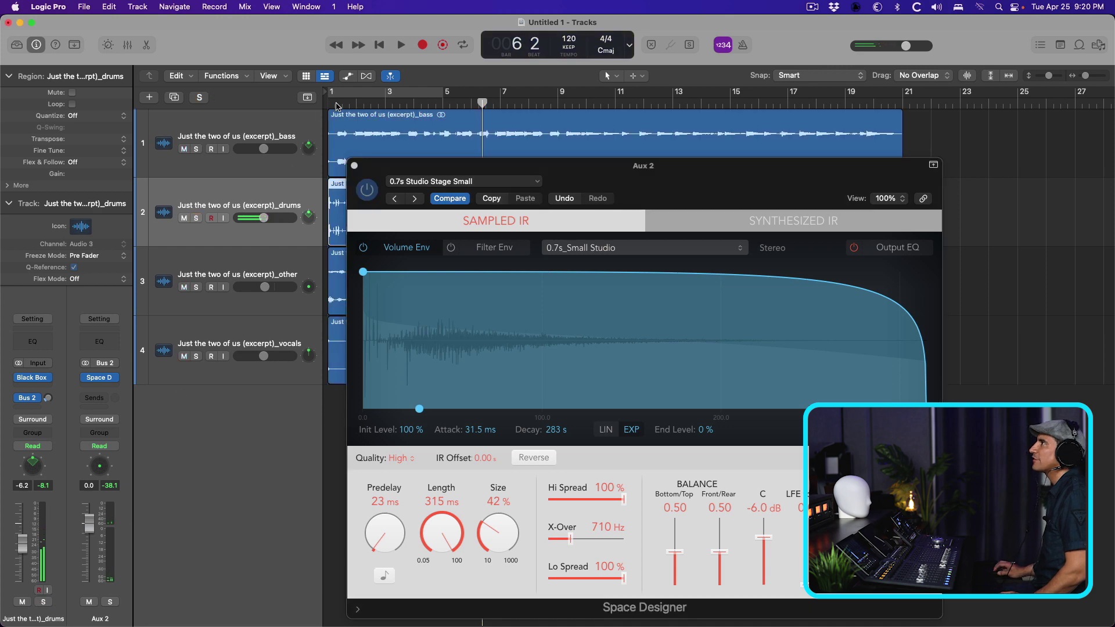
key("space")
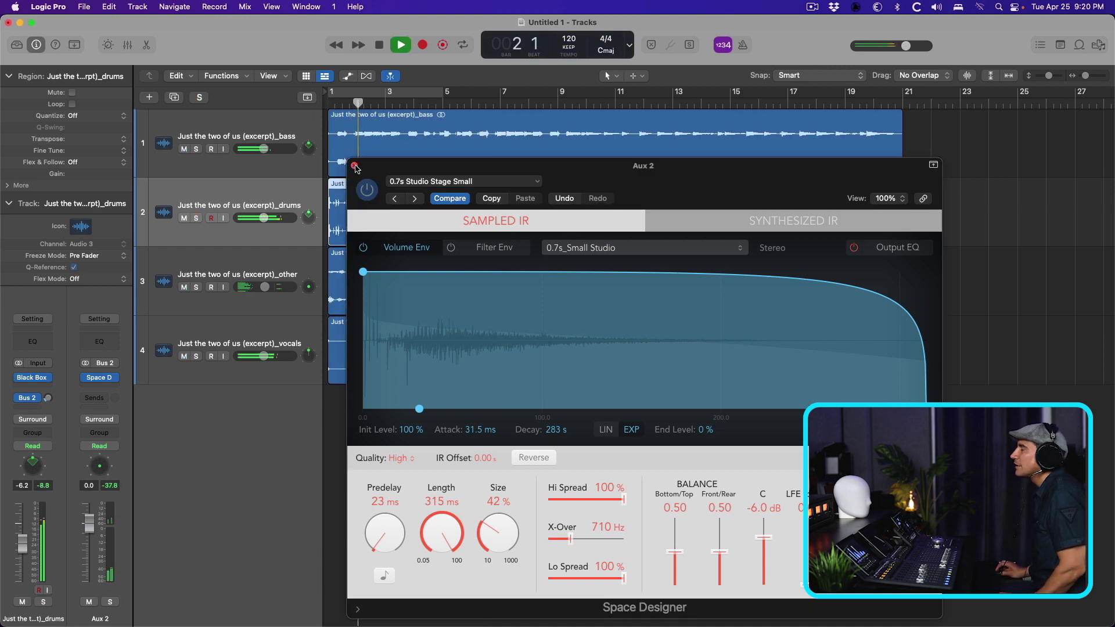
left_click(355, 165)
Set the monitoring format of the master's Dolby Atmos plug-in to Apple Renderer and audition the full mix, closing the plug-in window
left_click(232, 371)
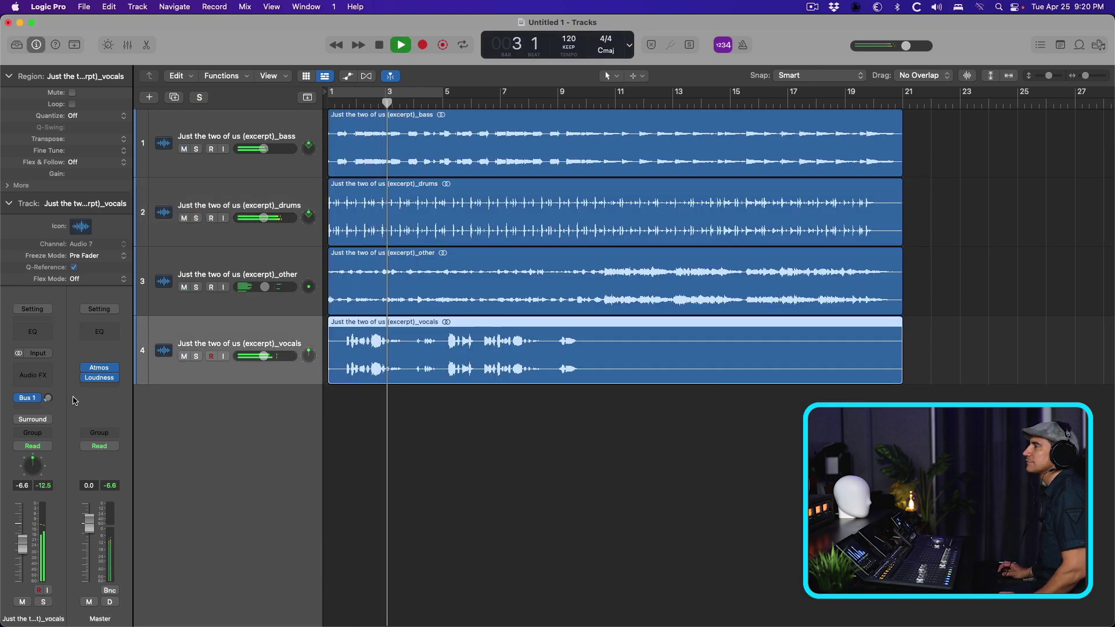
left_click(100, 369)
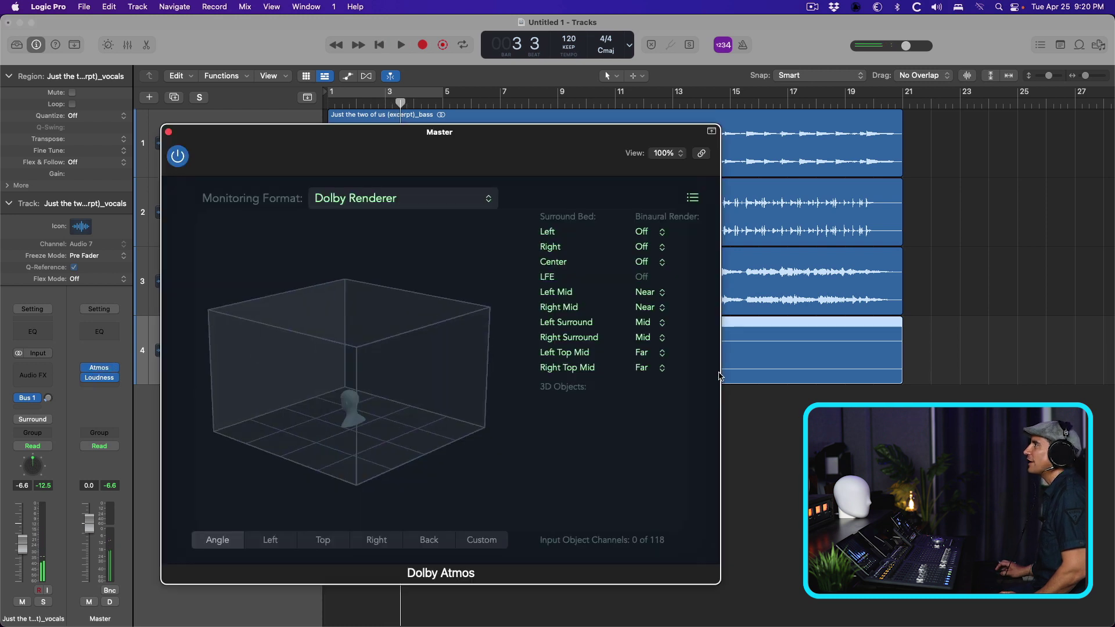
left_click(480, 199)
left_click(477, 238)
key("space")
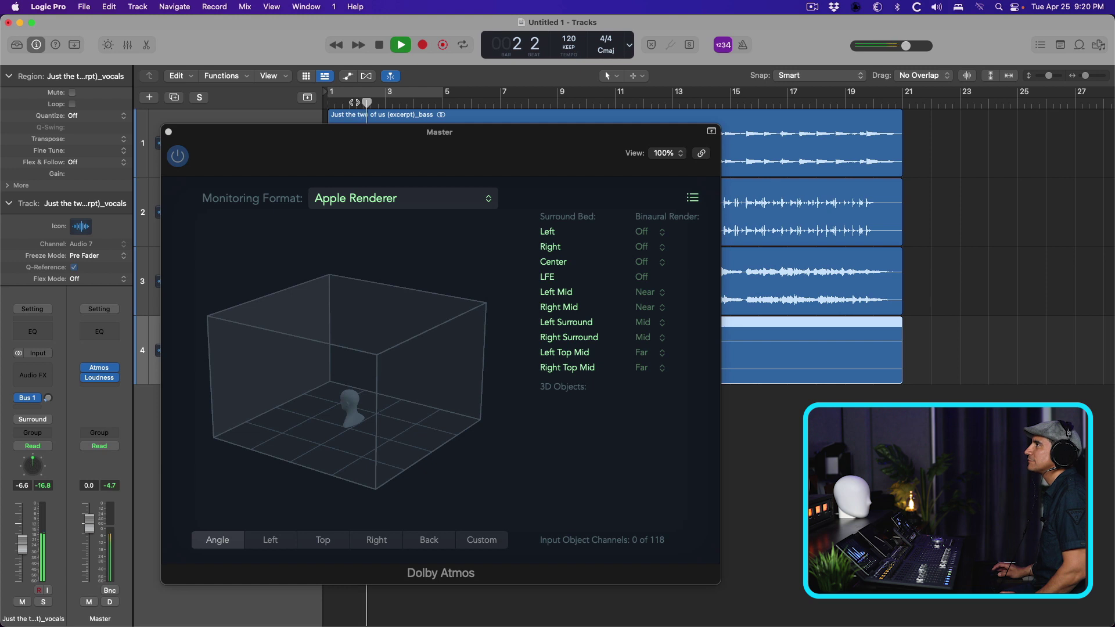
key("space")
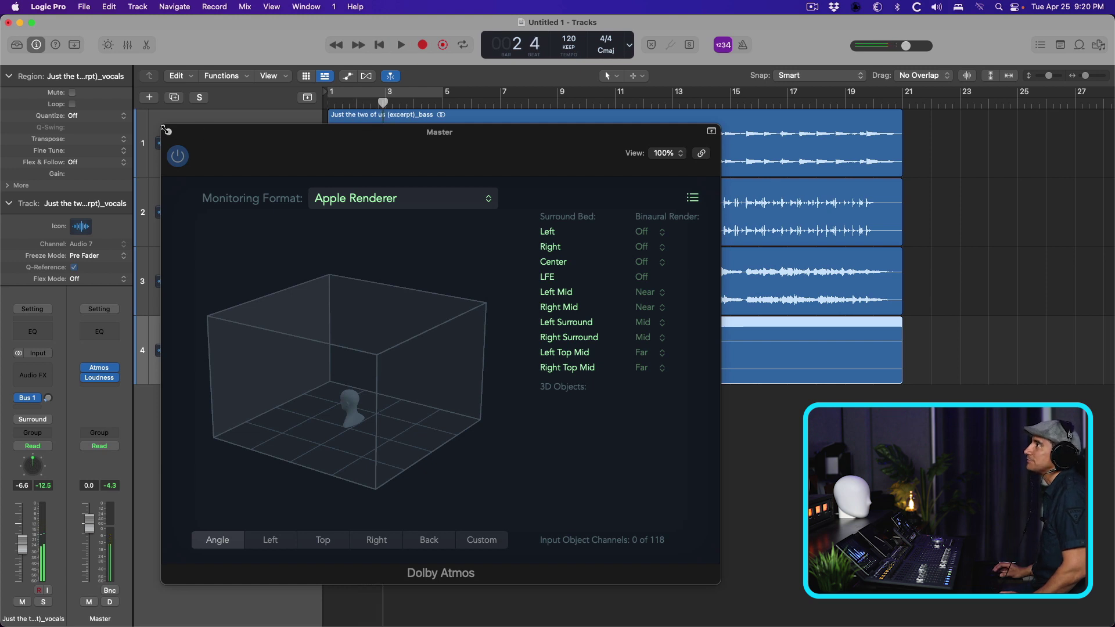
left_click(167, 131)
key("space")
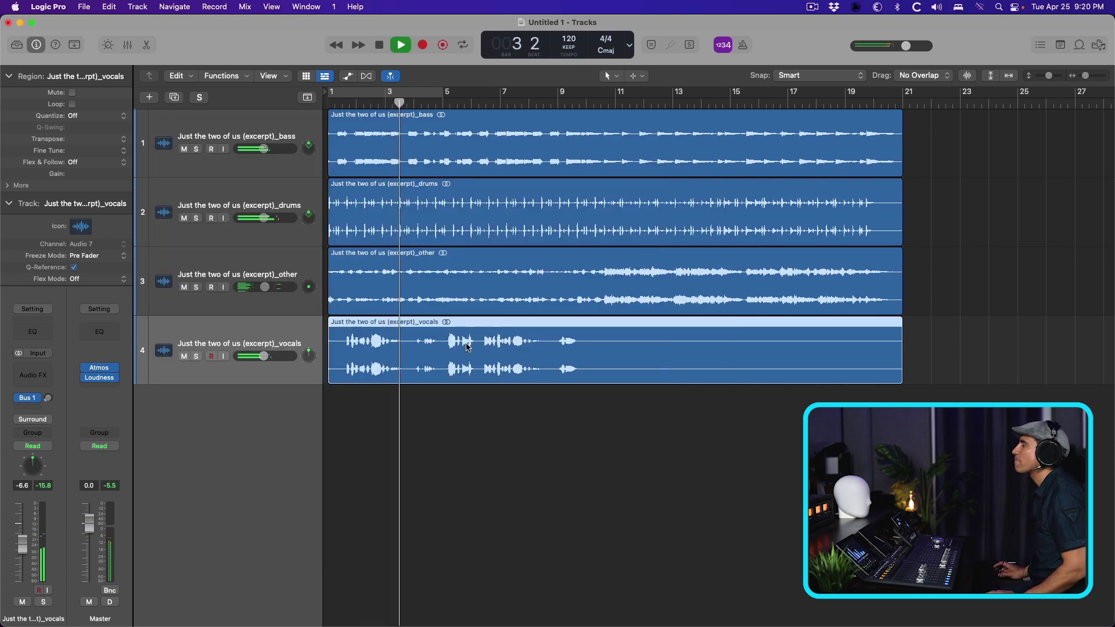